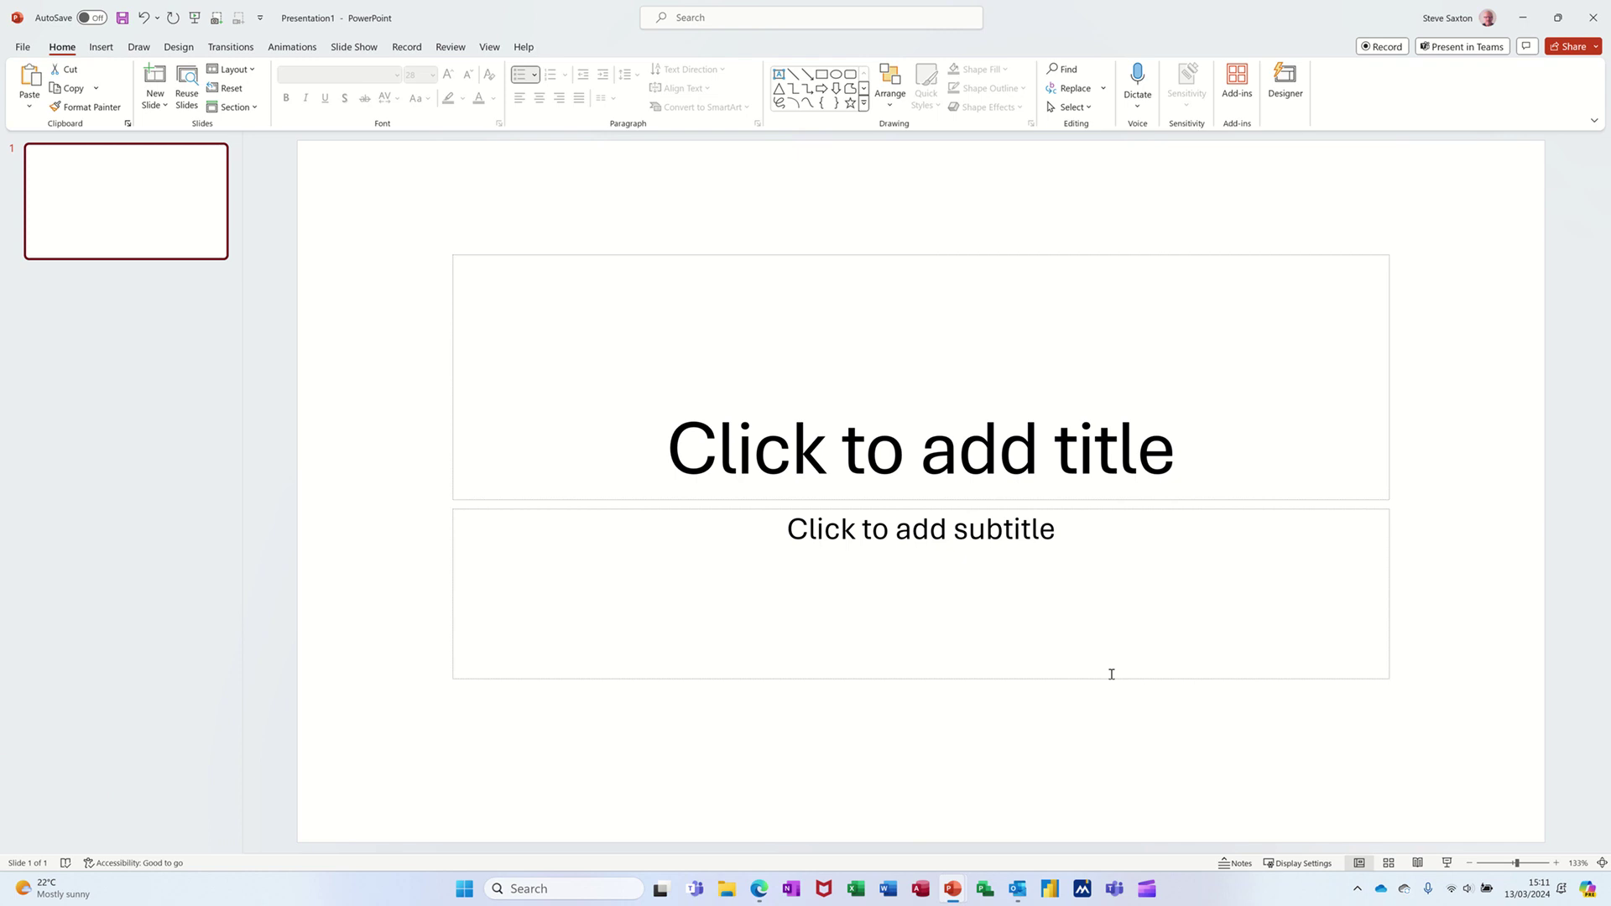
Enter 'Waterloo' as the opening slide's title and '18th June 1815' as its subtitle
click(910, 473)
text(W)
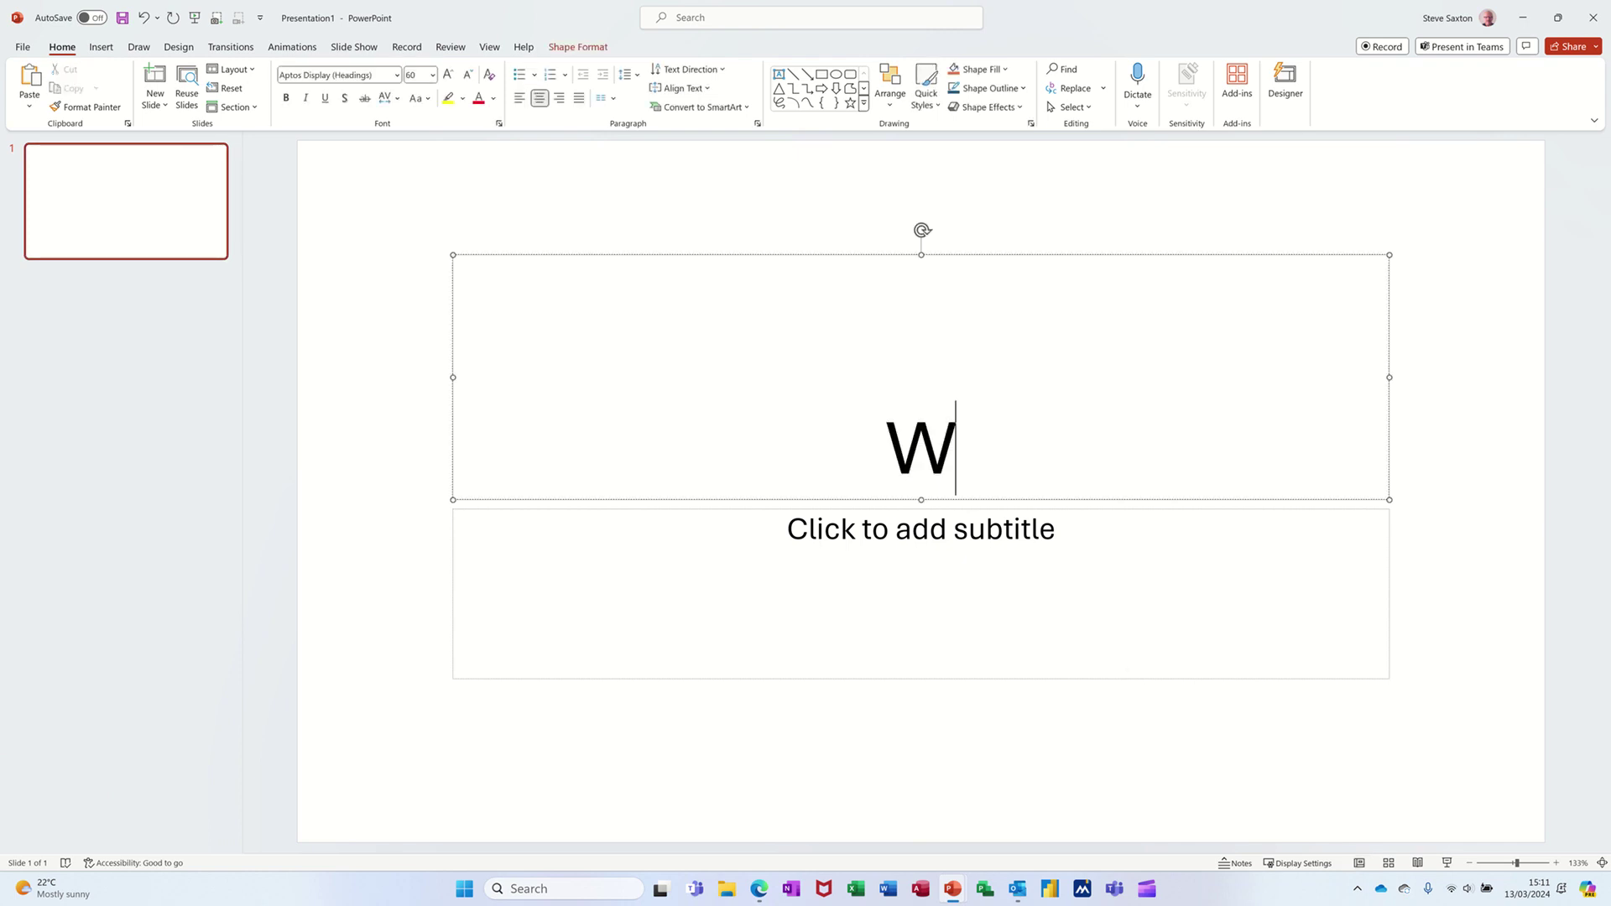
text(aterloo)
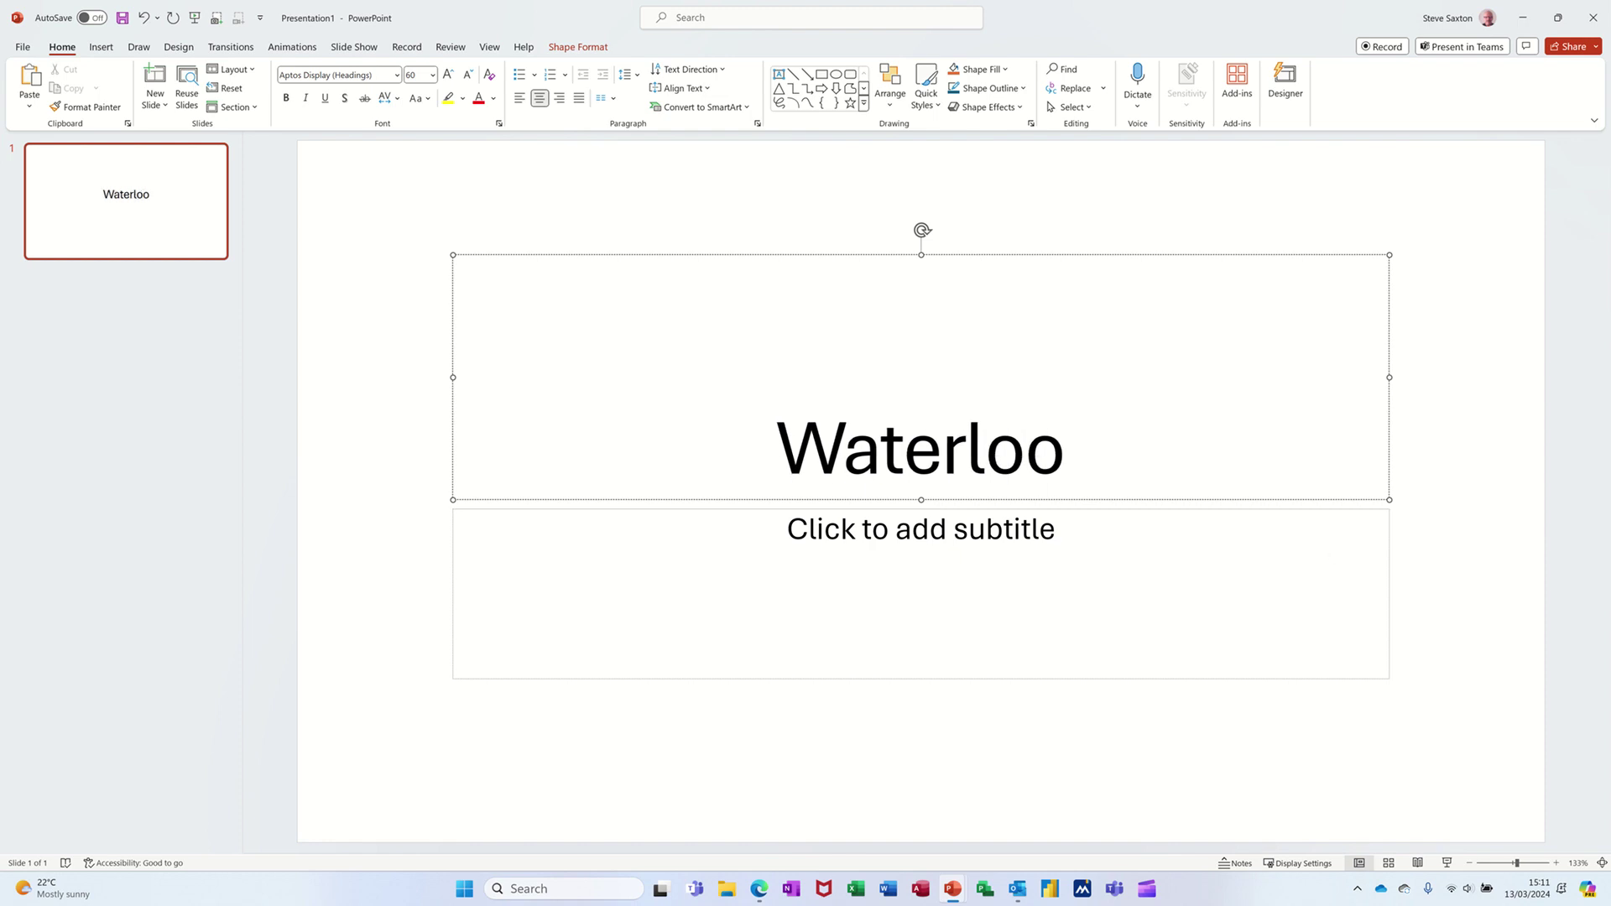
key(ctrl+Return)
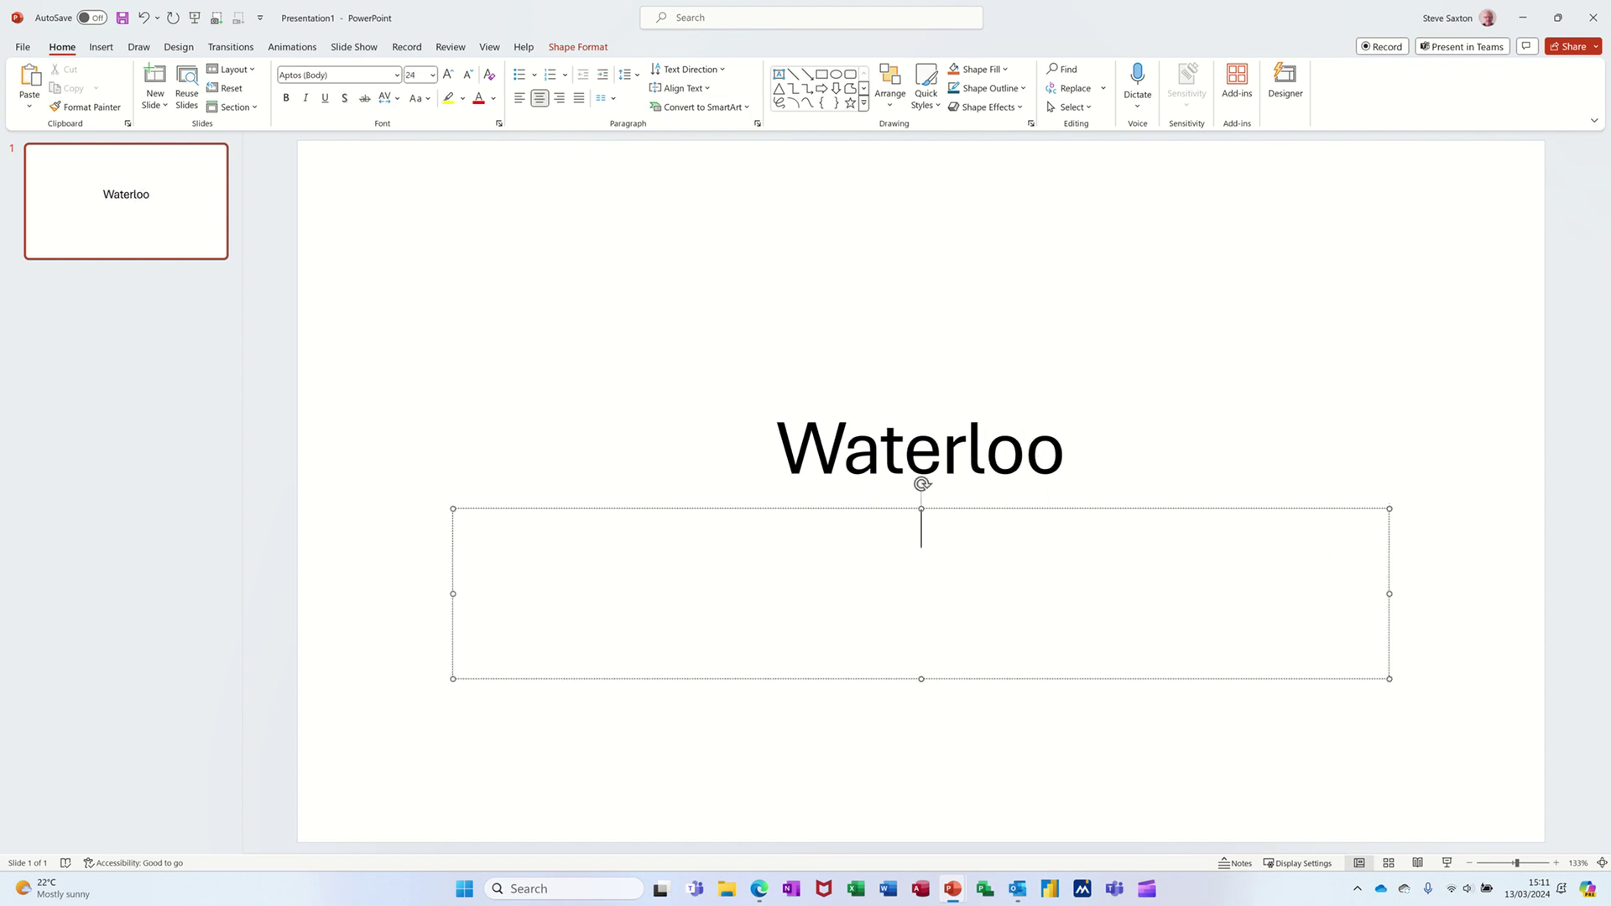
text(18th June 1815)
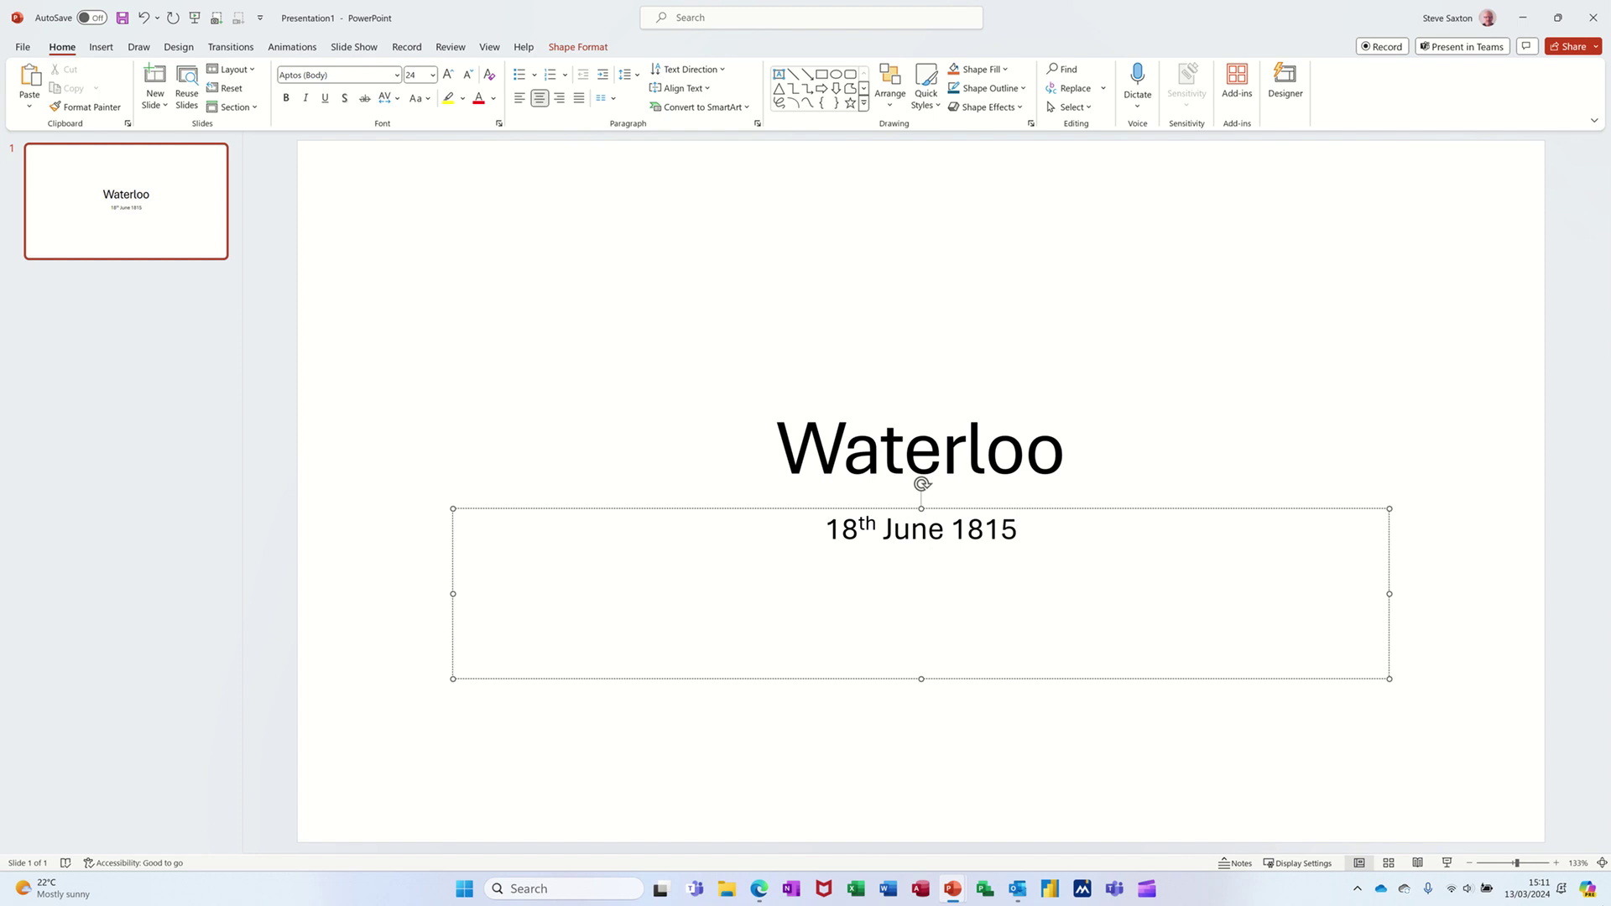
Add a new slide titled 'British Forces' with bullets Wellington, Picton and Uxbridge
key(ctrl+m)
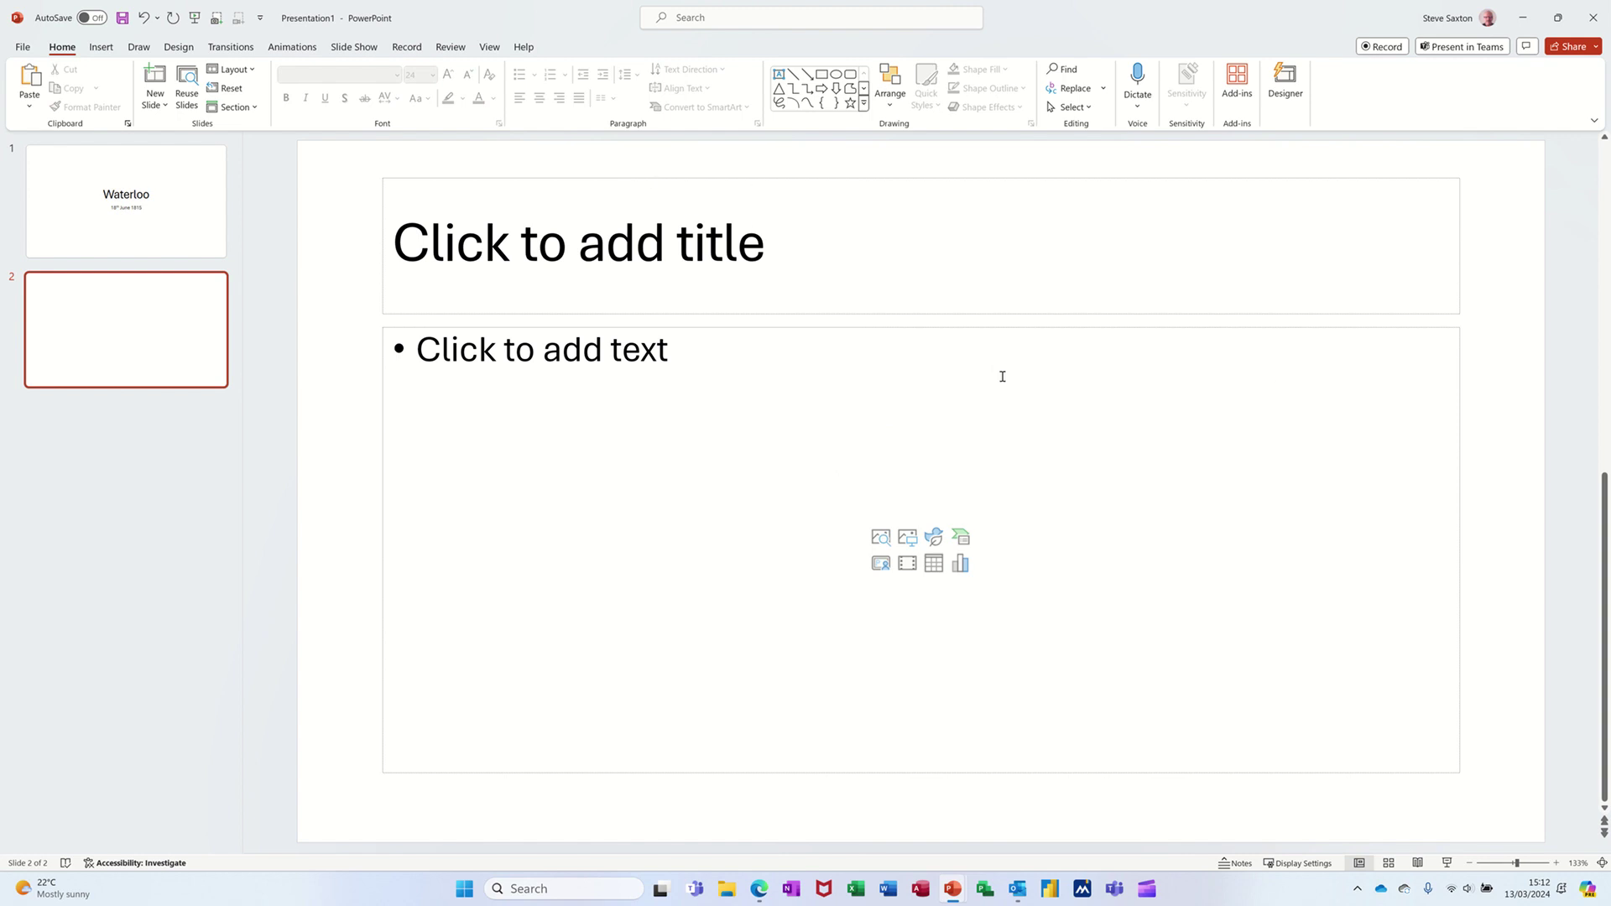
text(B)
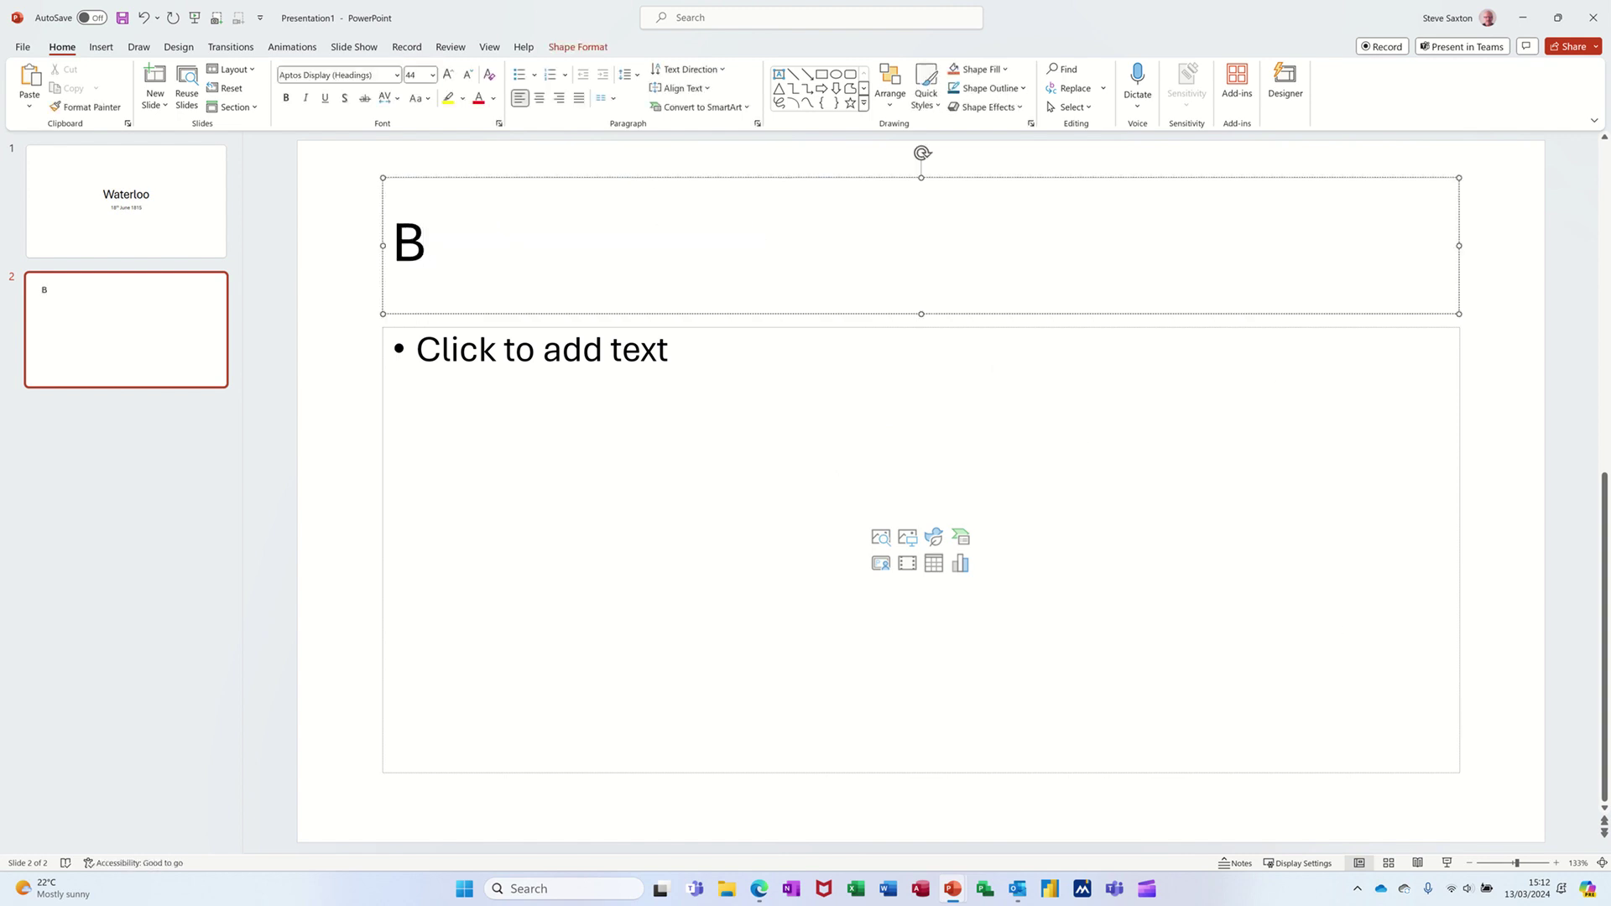
text(ritish Fo)
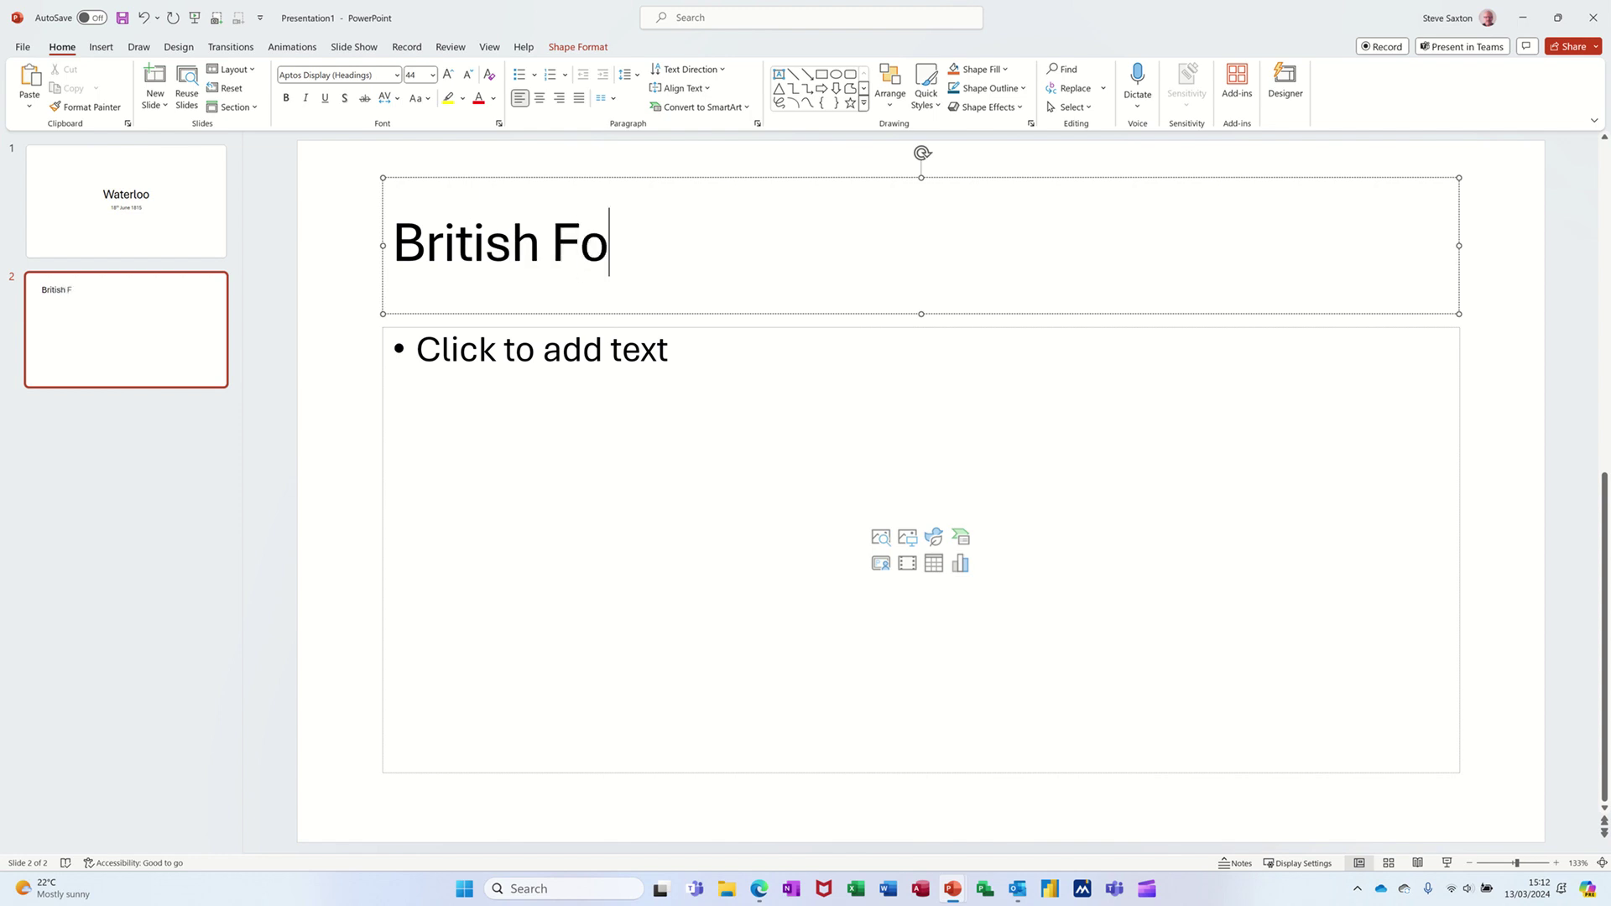
text(rces)
key(ctrl+Return)
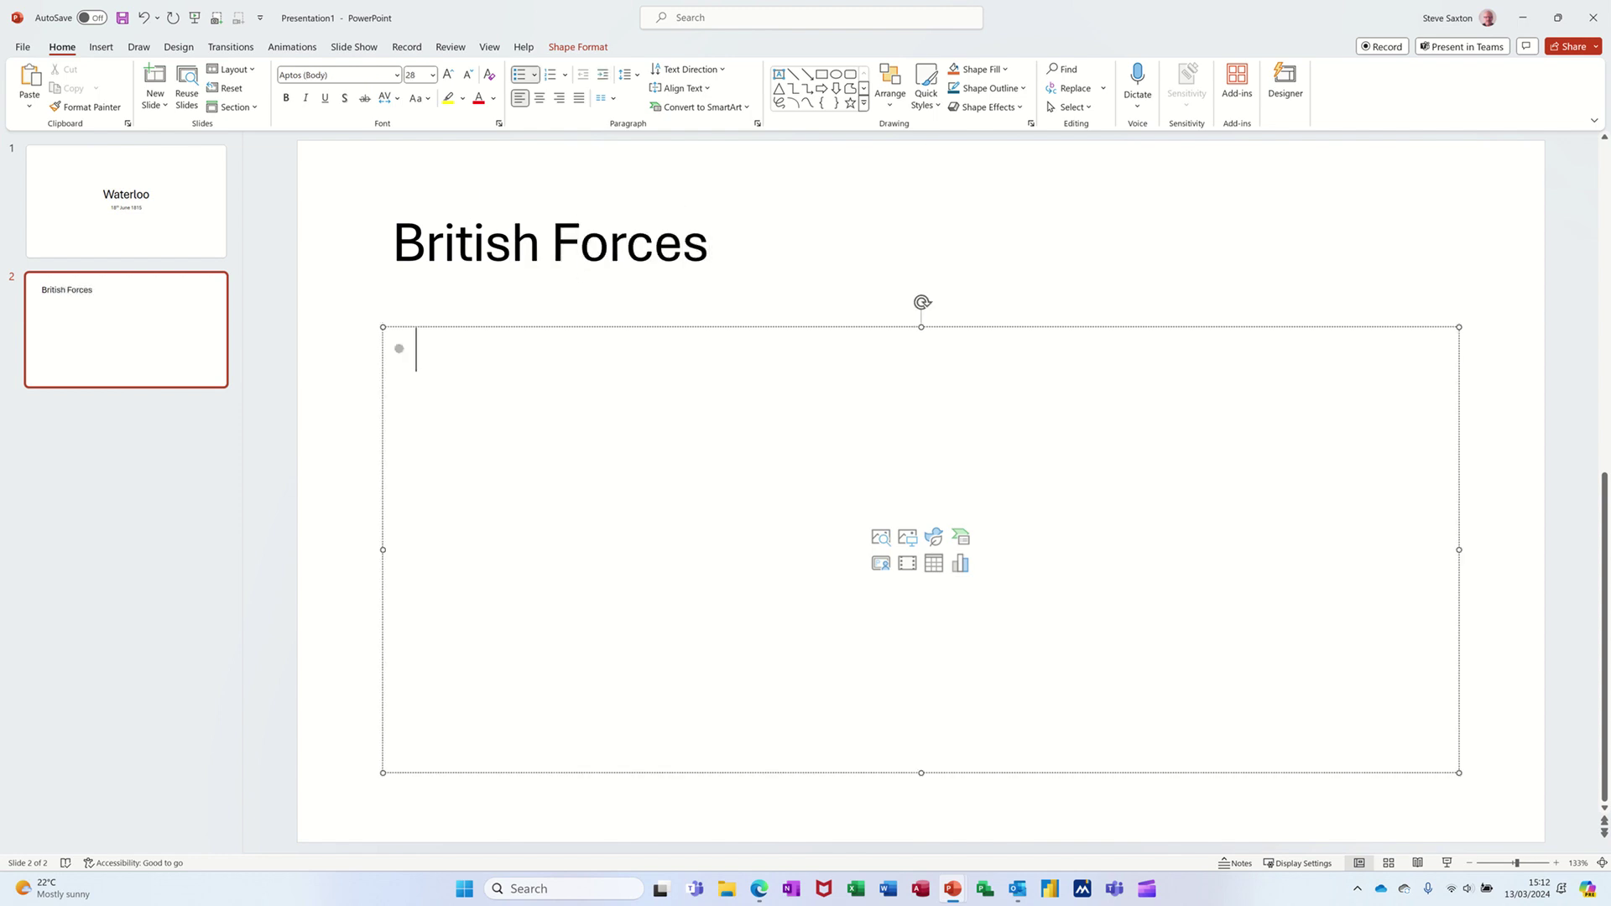
text(We)
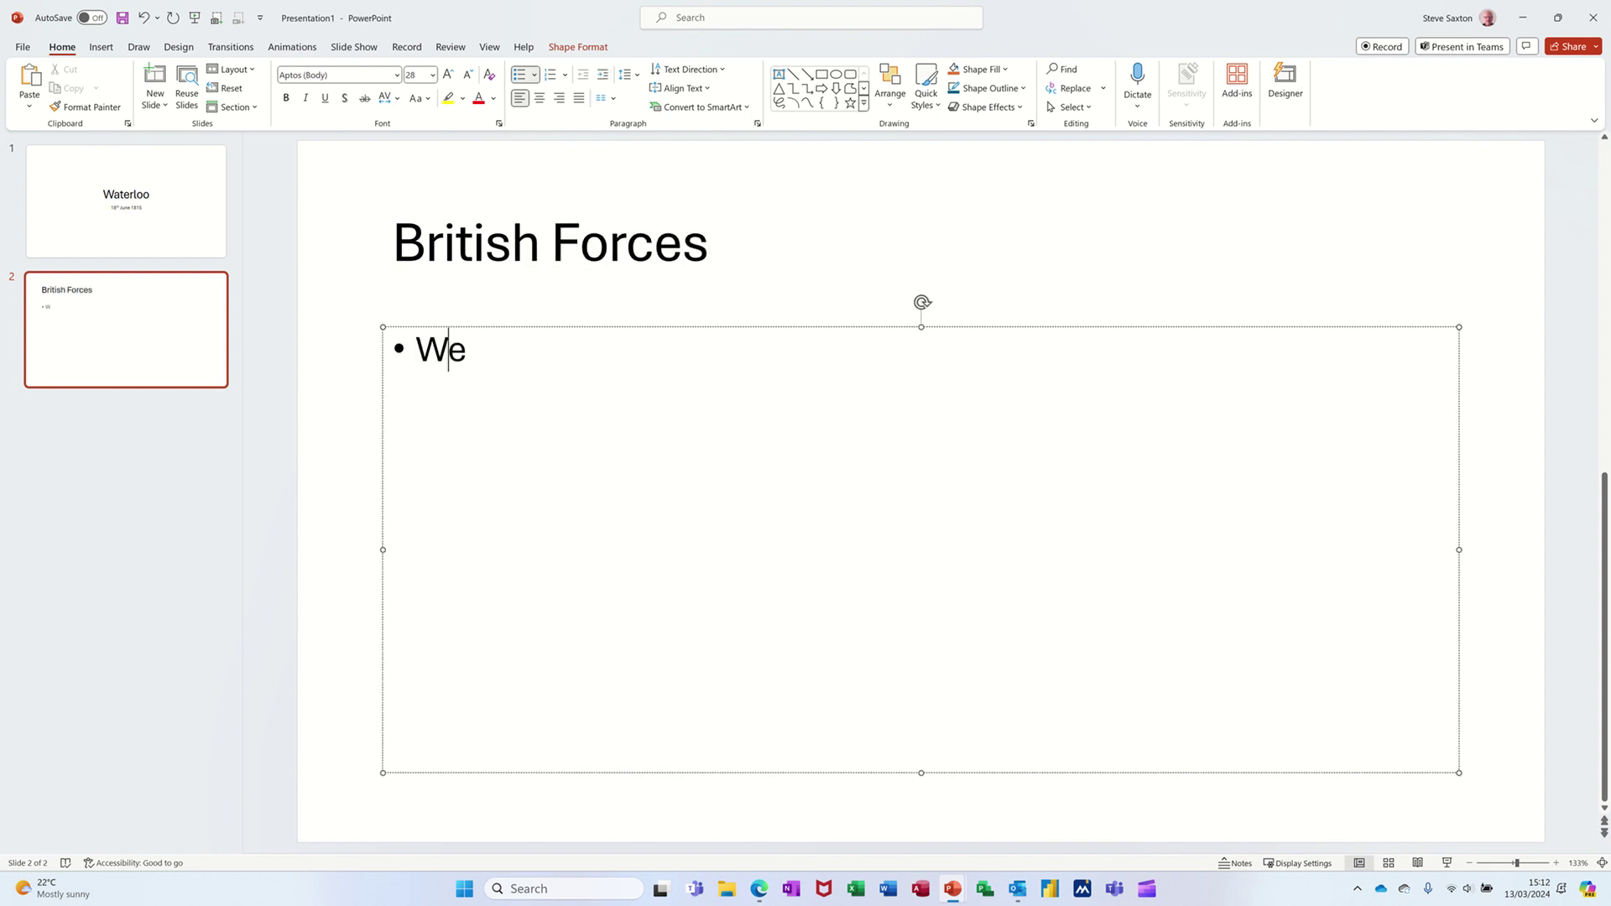
text(llington)
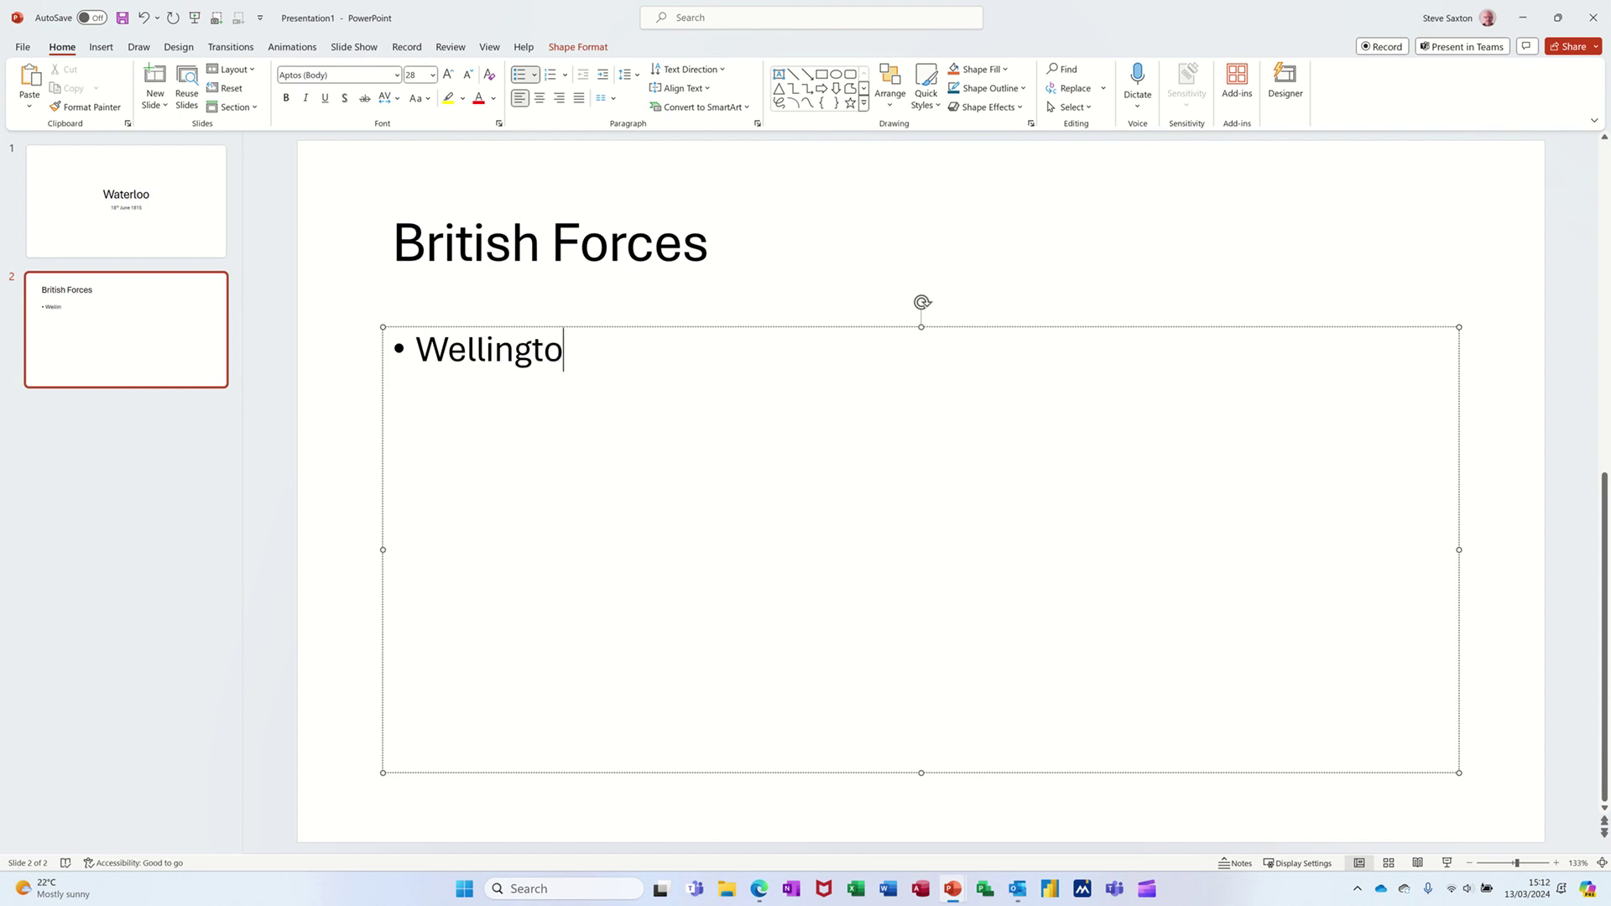
key(Return)
text(Picton)
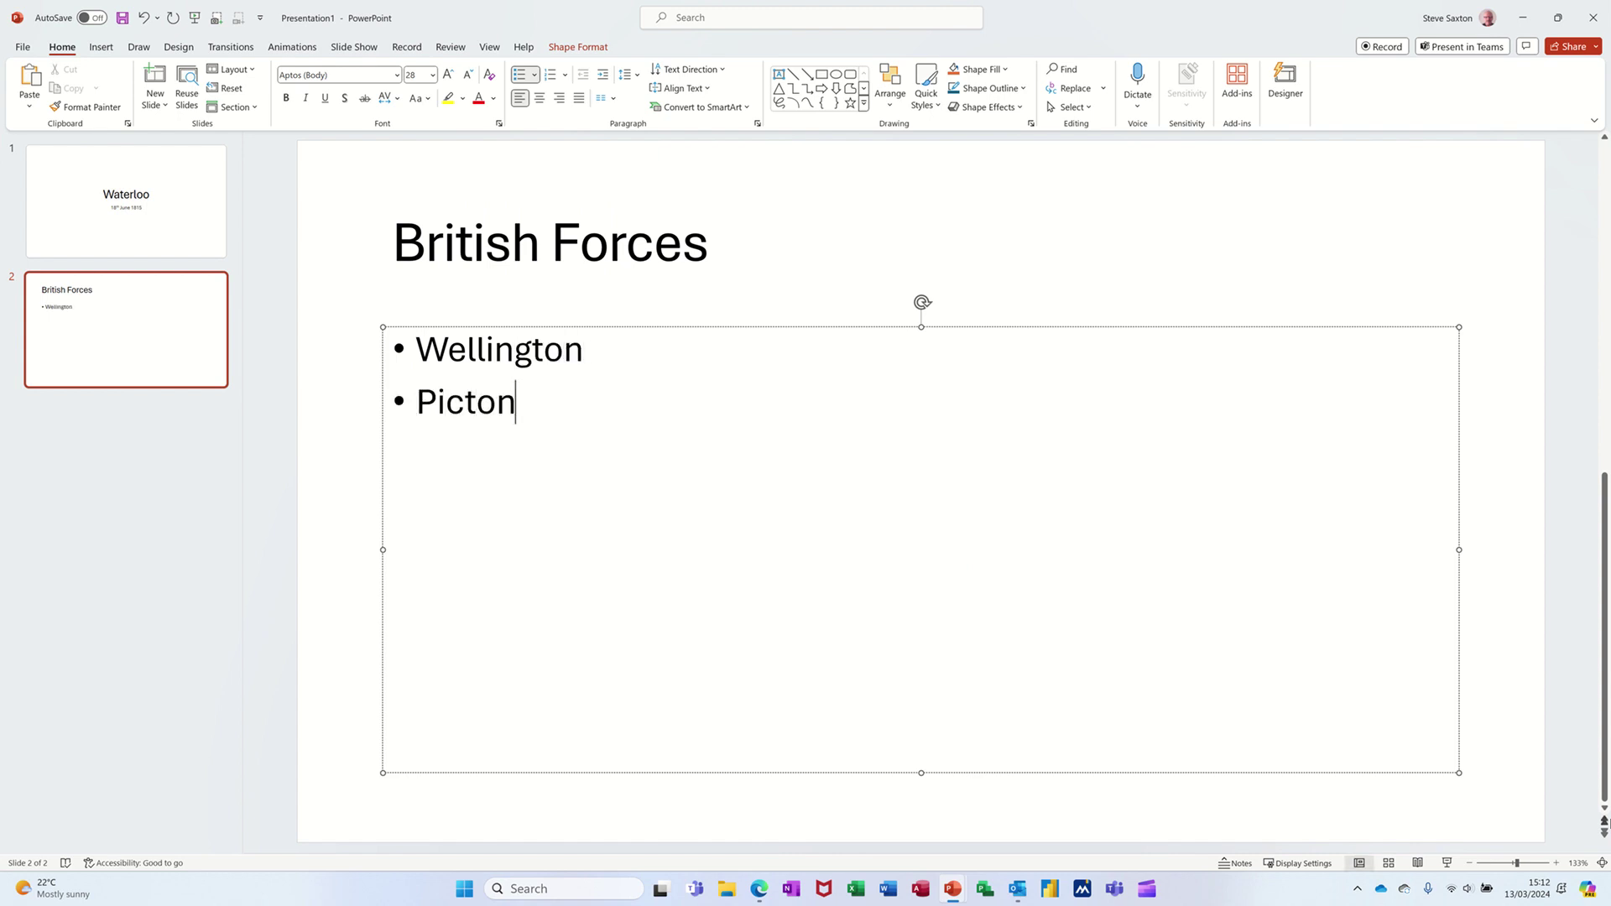
key(Return)
text(Uxbri)
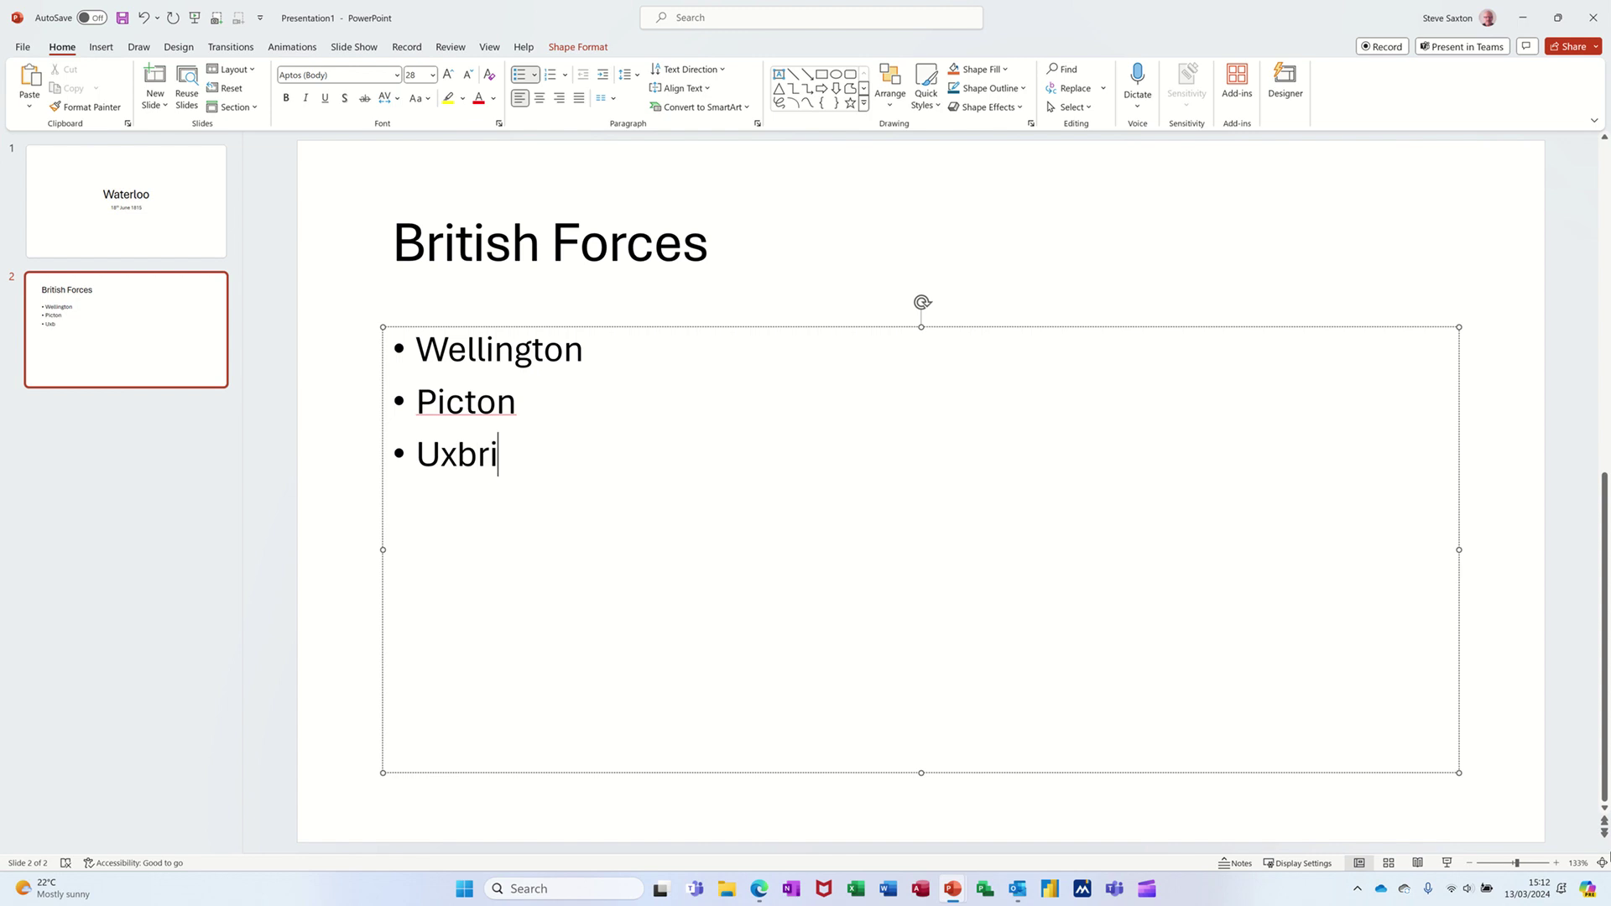
text(dge)
Insert indented sub-bullets: Guards below Wellington, Infantry below Picton, Cavalry below Uxbridge
click(590, 350)
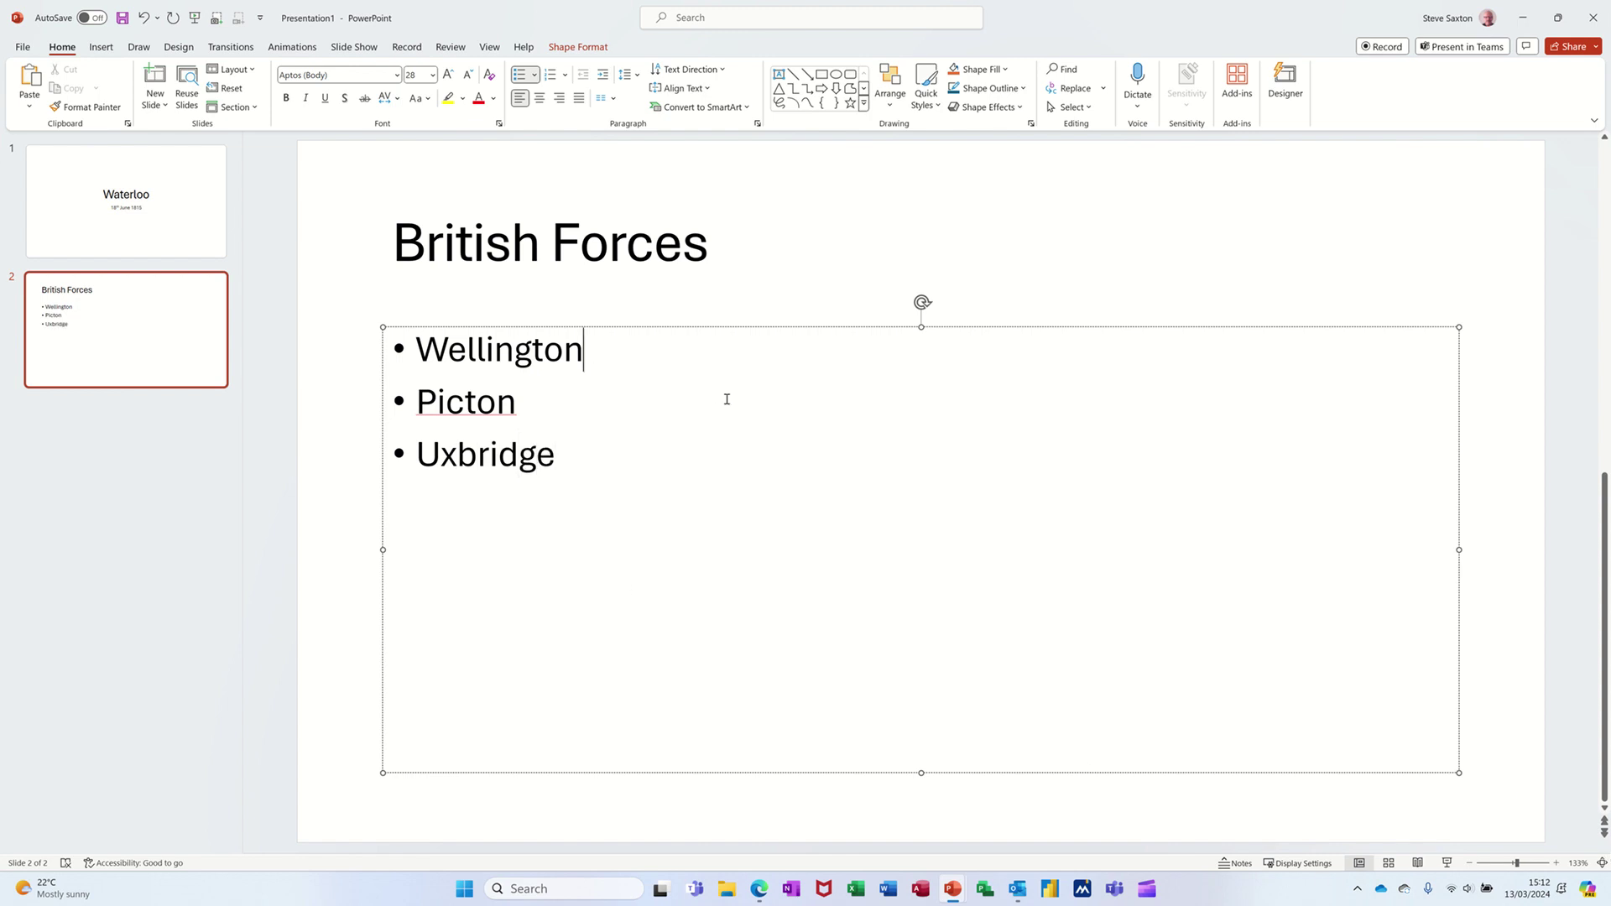
key(Return)
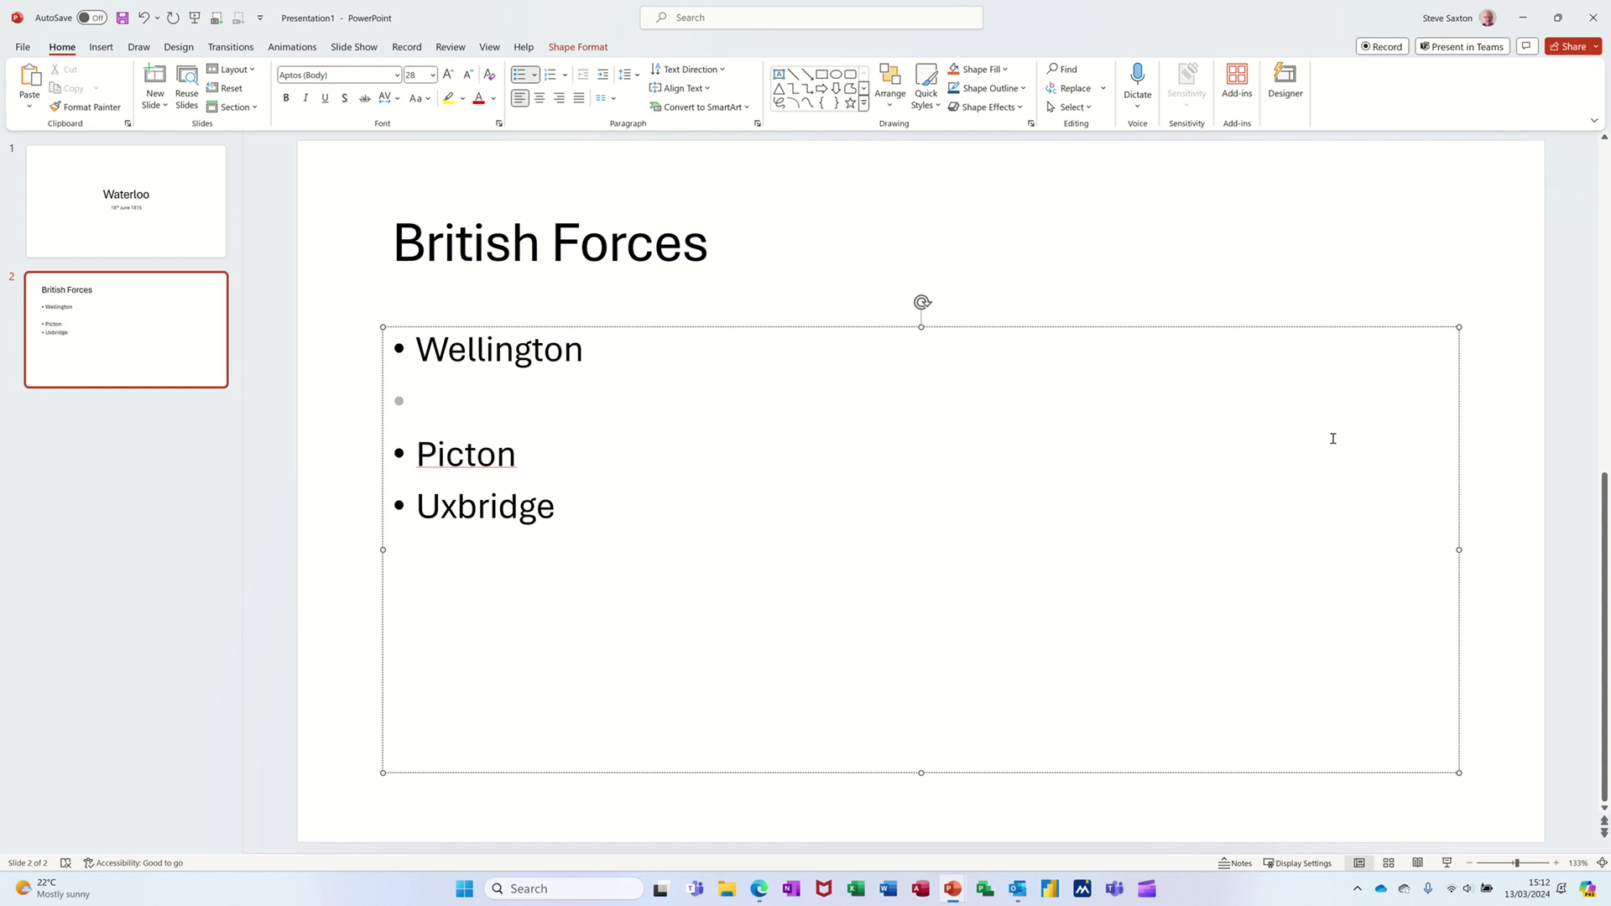
key(Tab)
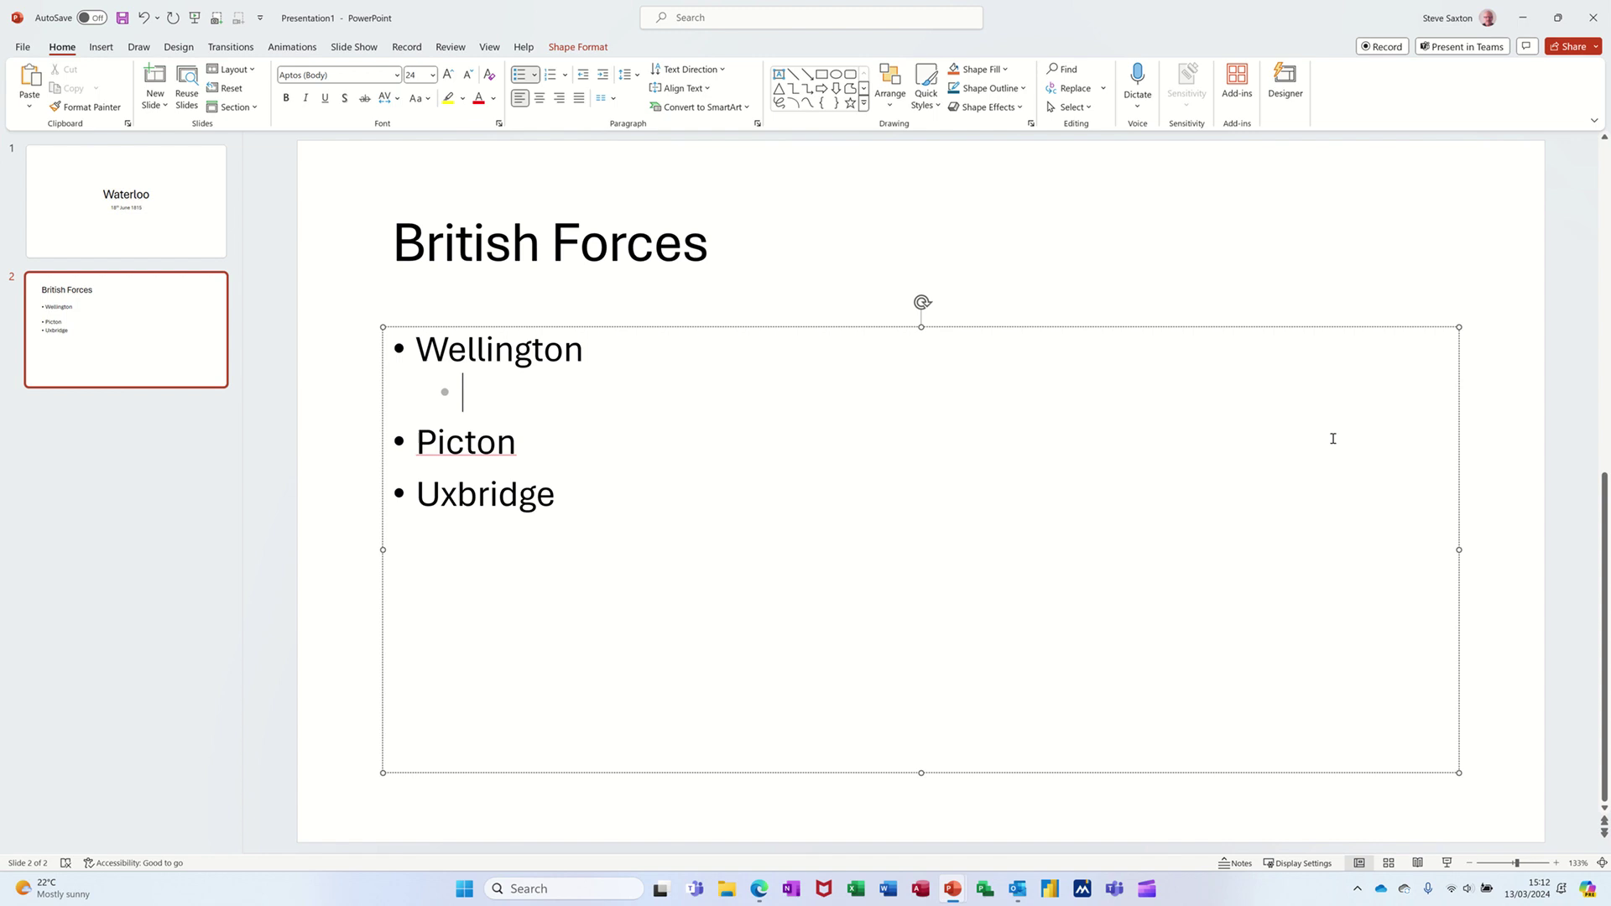
text(Guards)
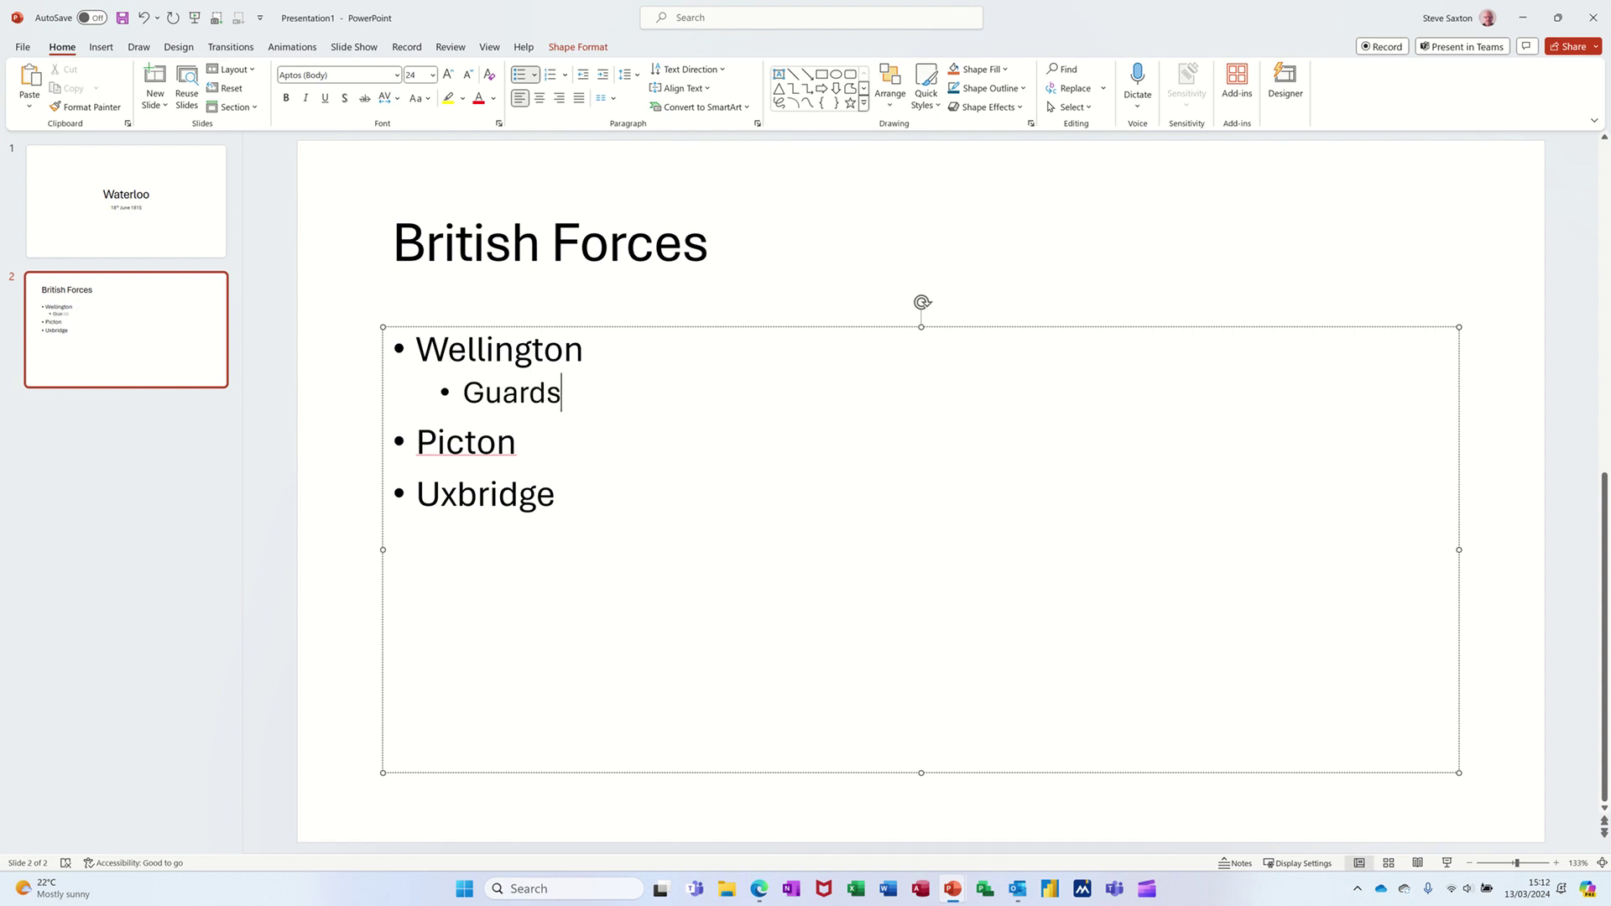
click(651, 440)
key(Return)
key(Tab)
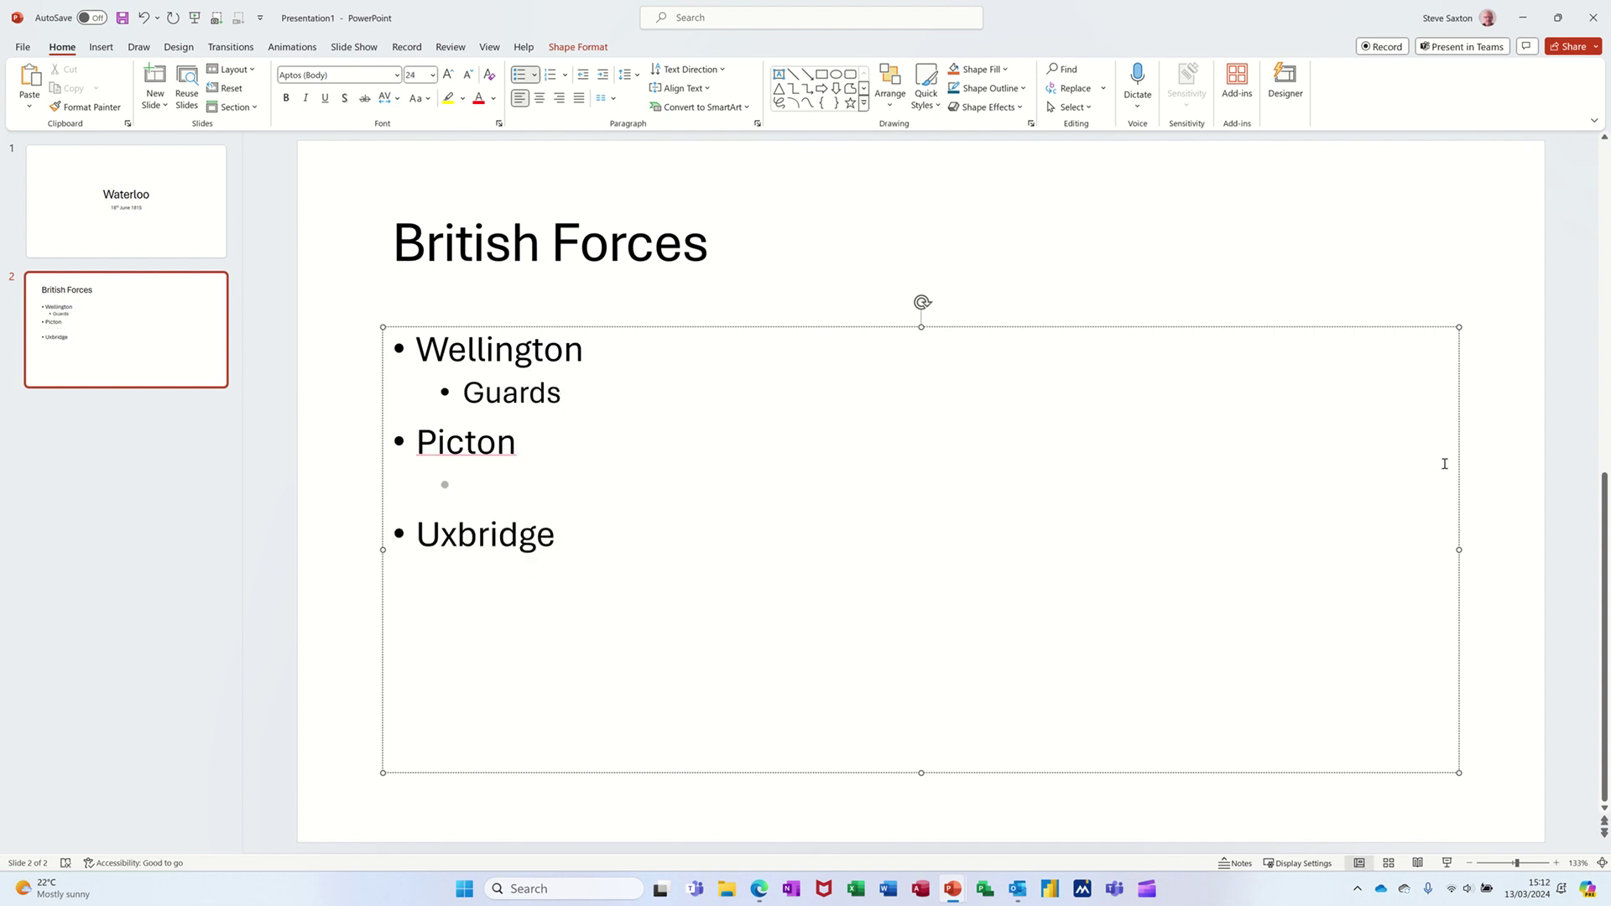
text(Infantry)
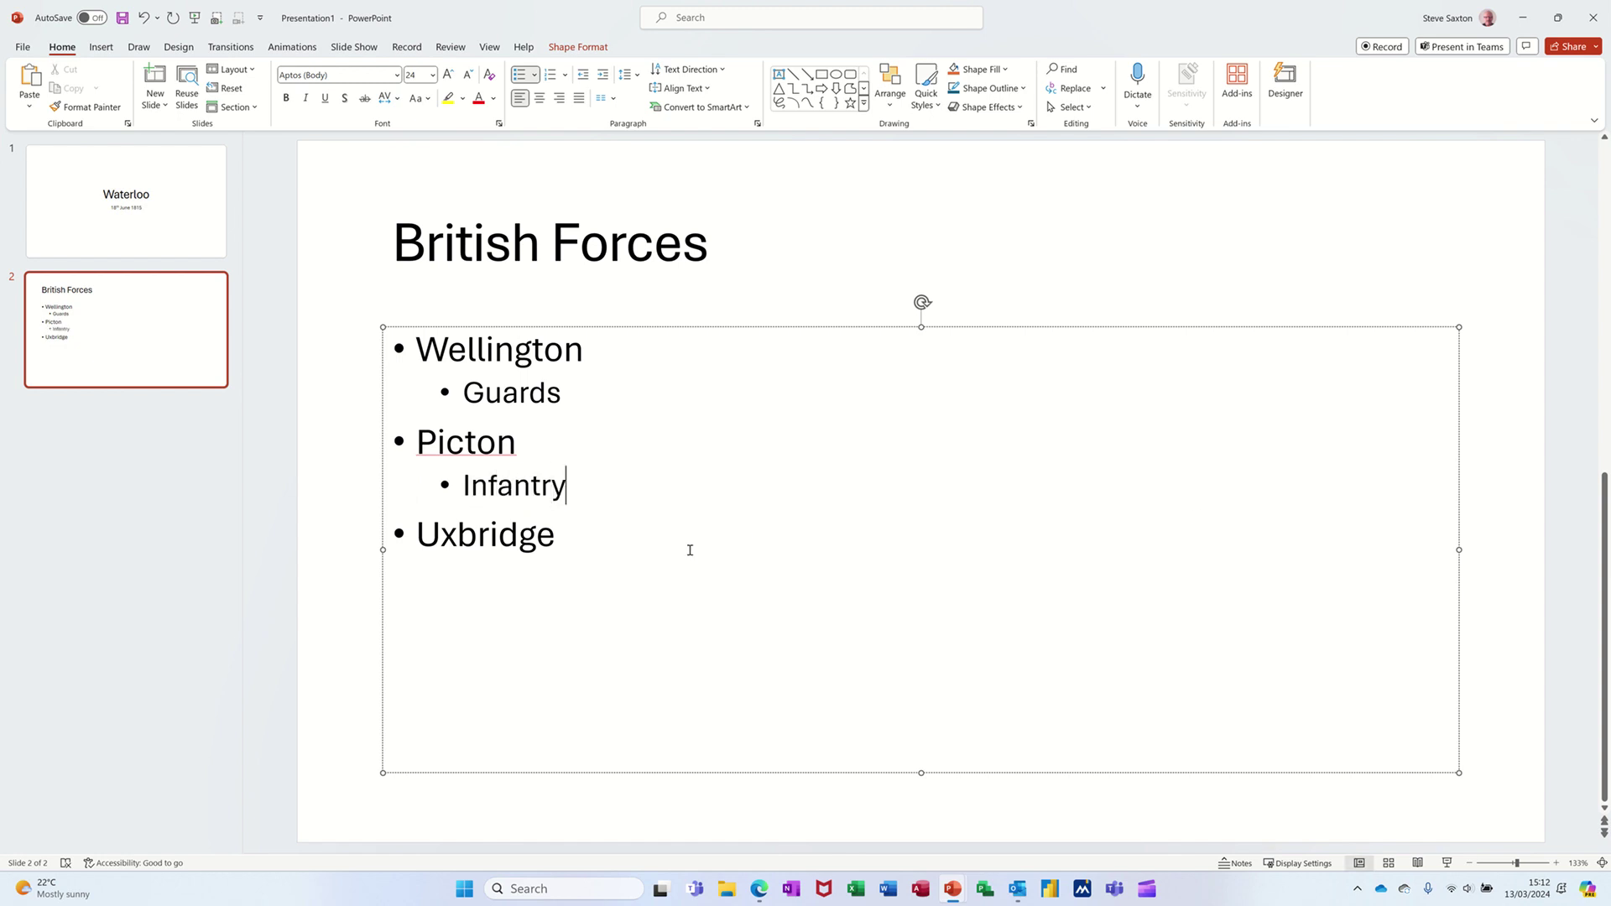
click(600, 535)
key(Return)
key(Tab)
text(Cavalry)
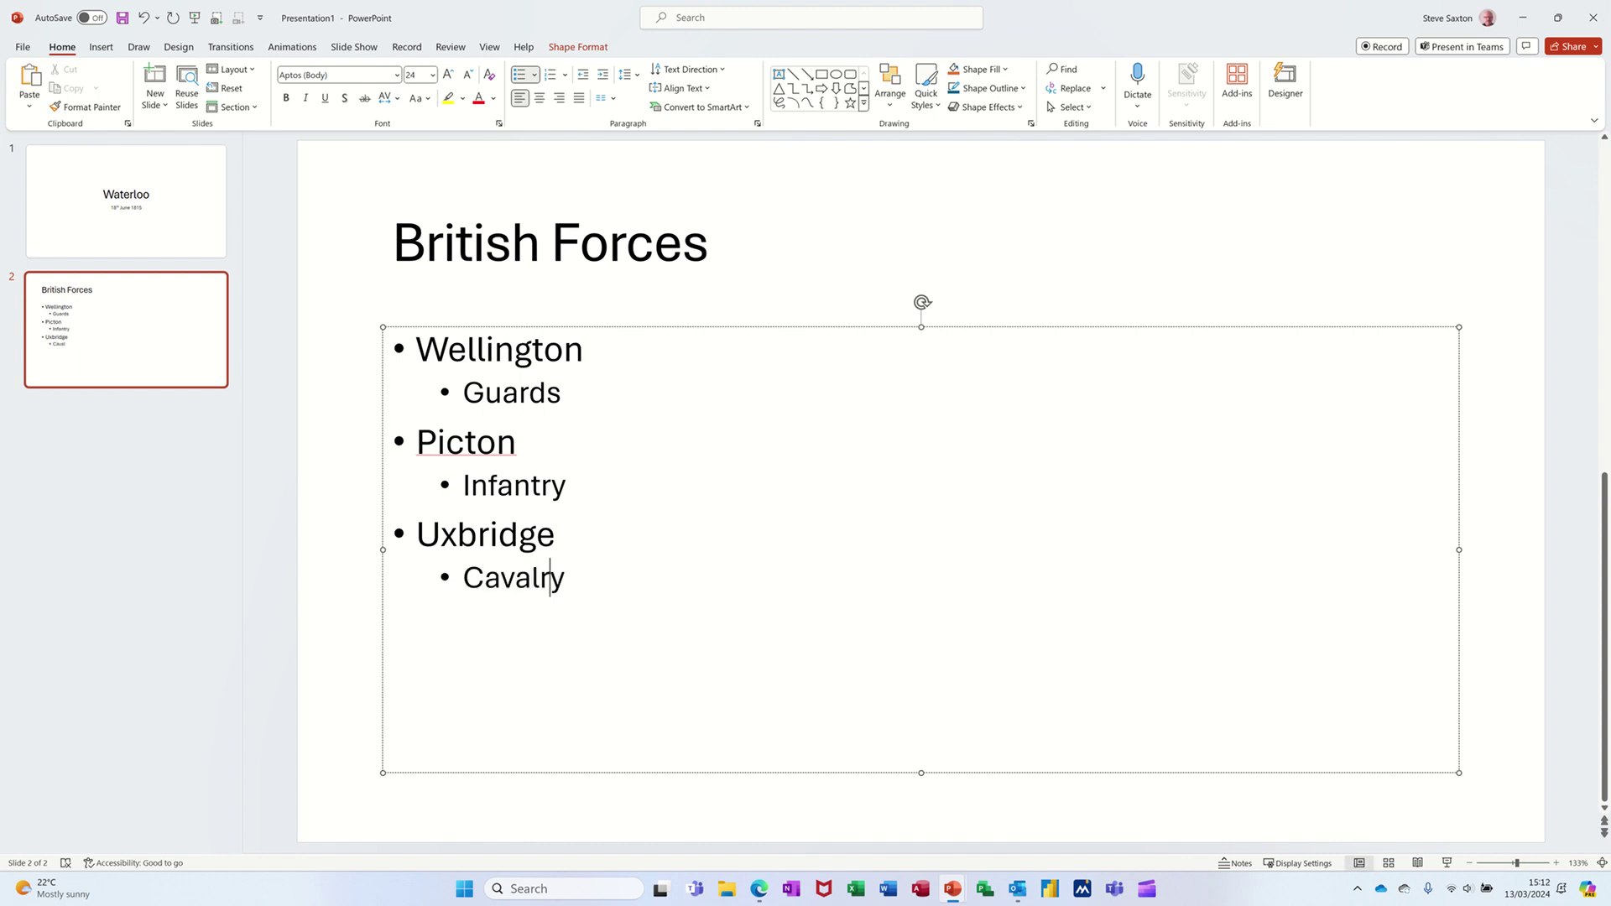
Apply the Dissolve transition to all slides
click(351, 384)
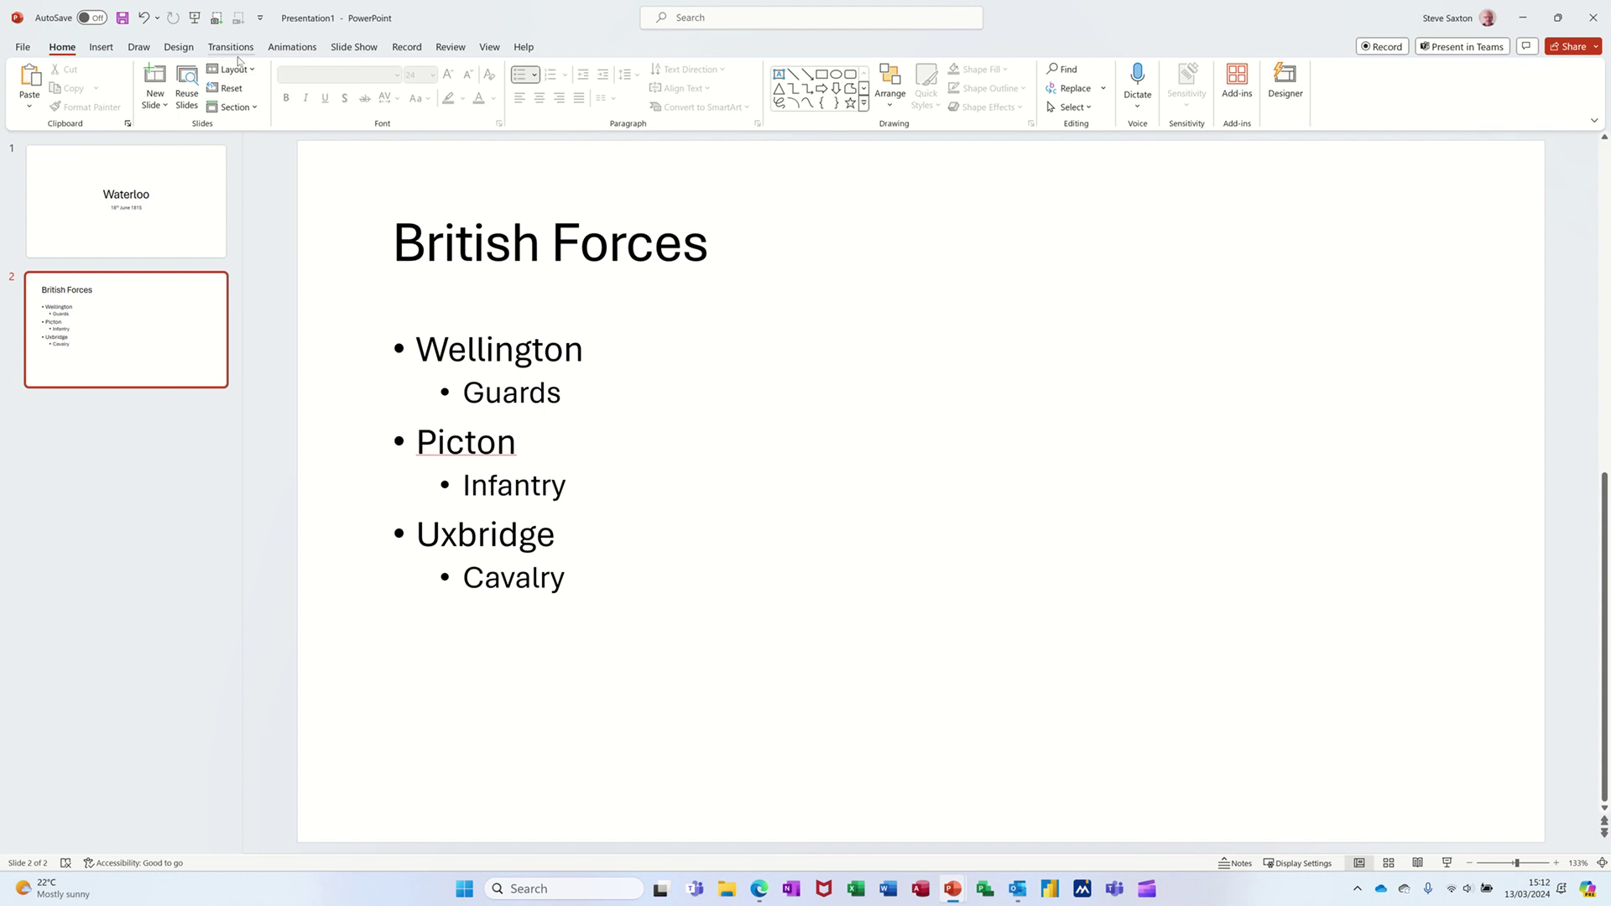
click(232, 48)
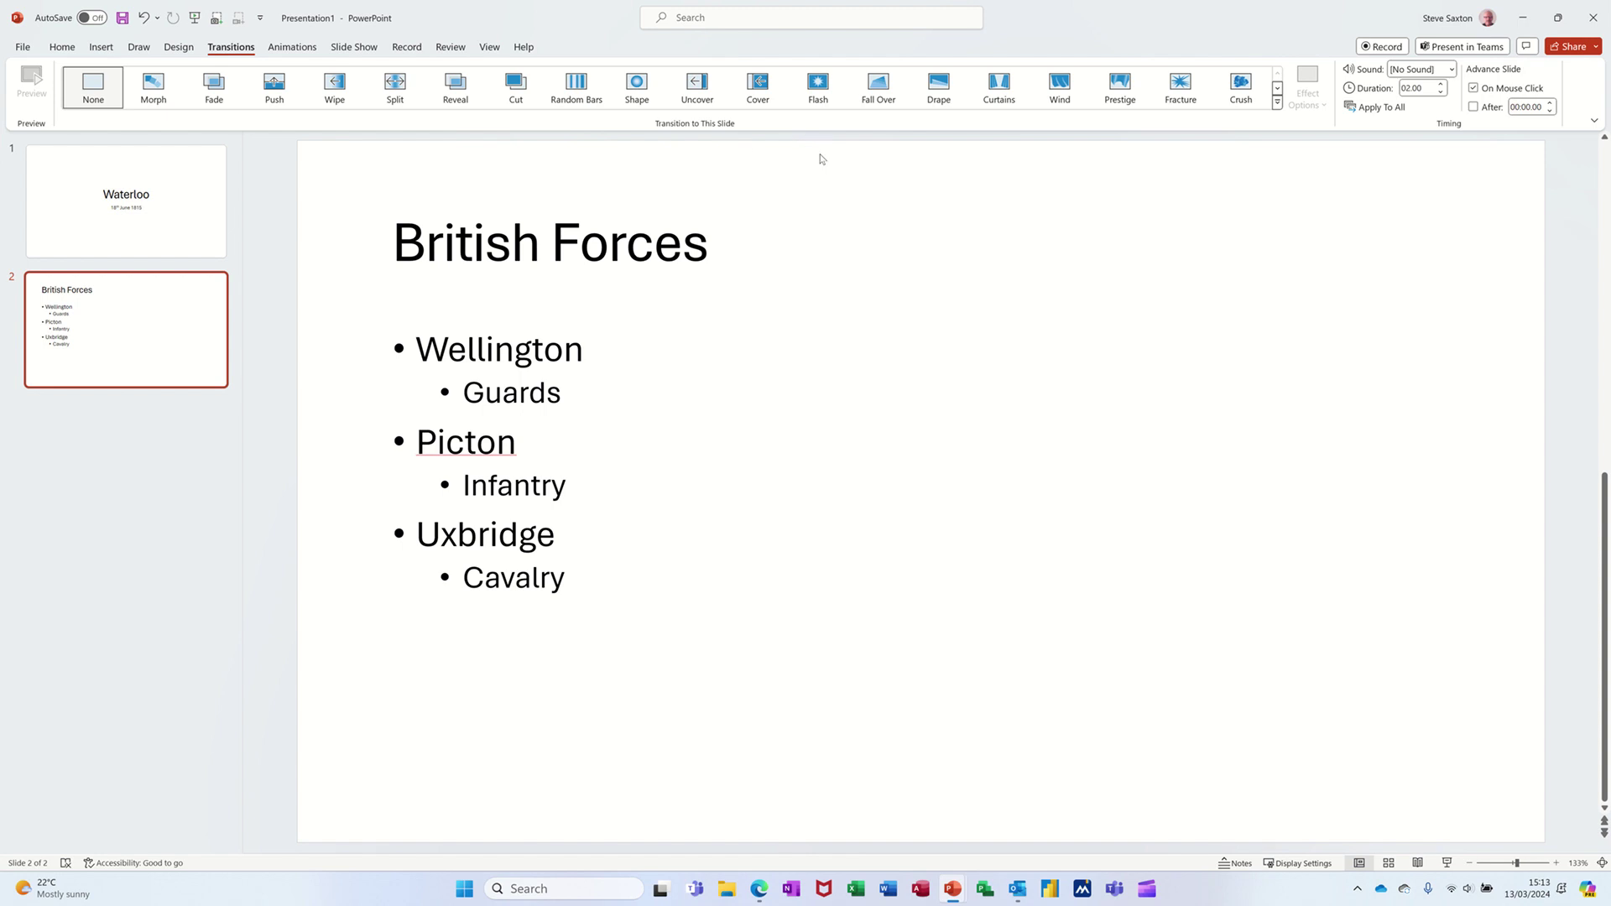
click(1277, 104)
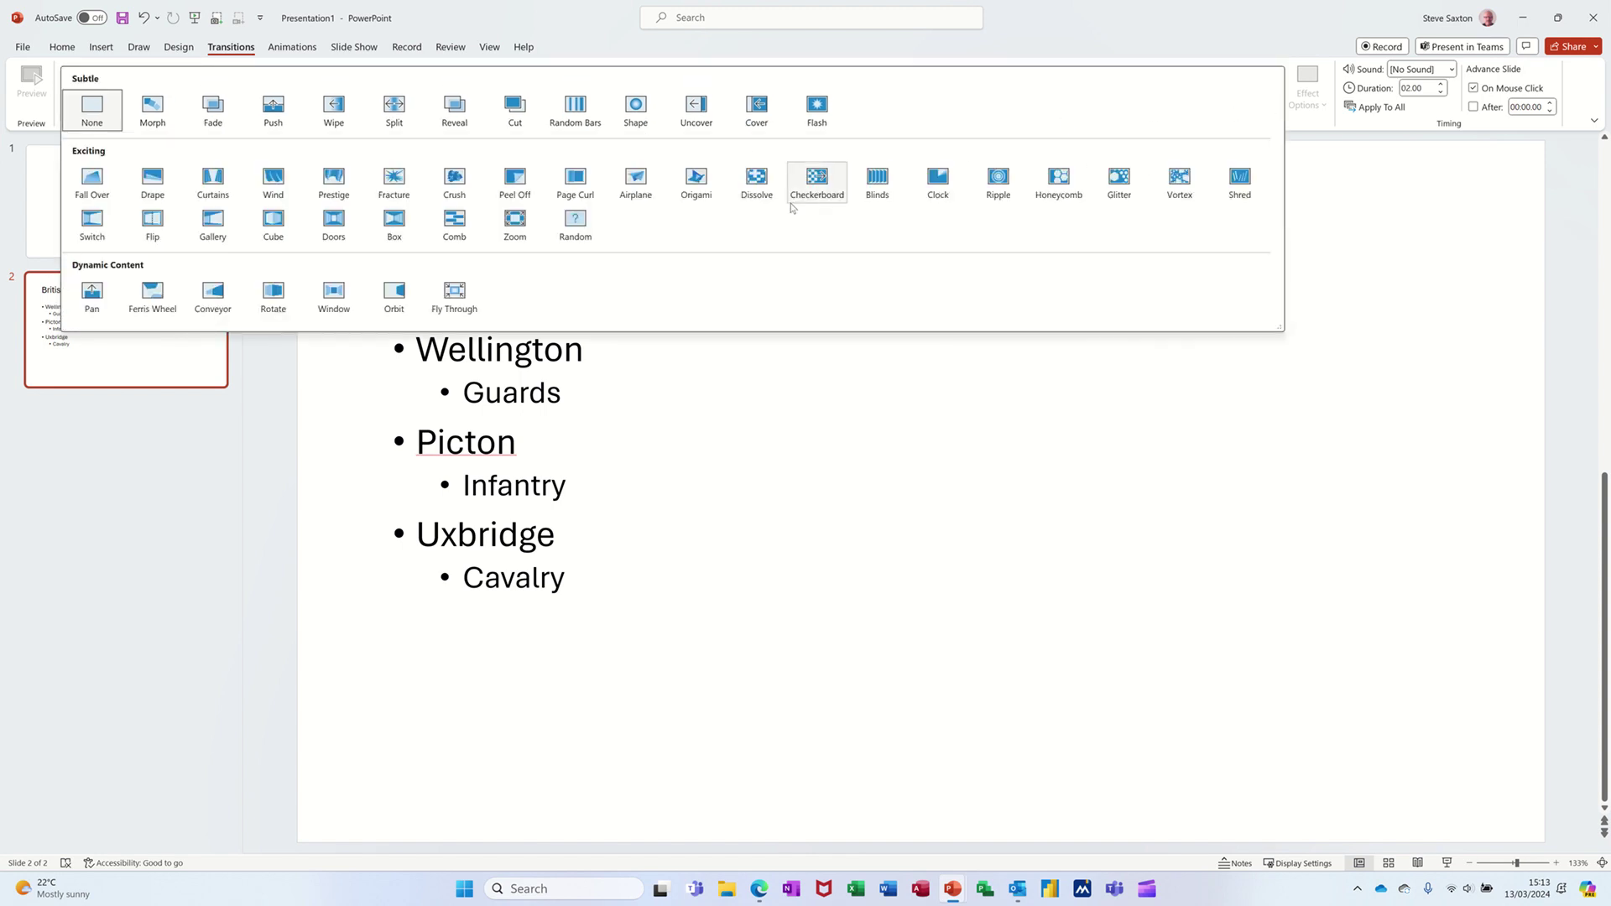
click(776, 192)
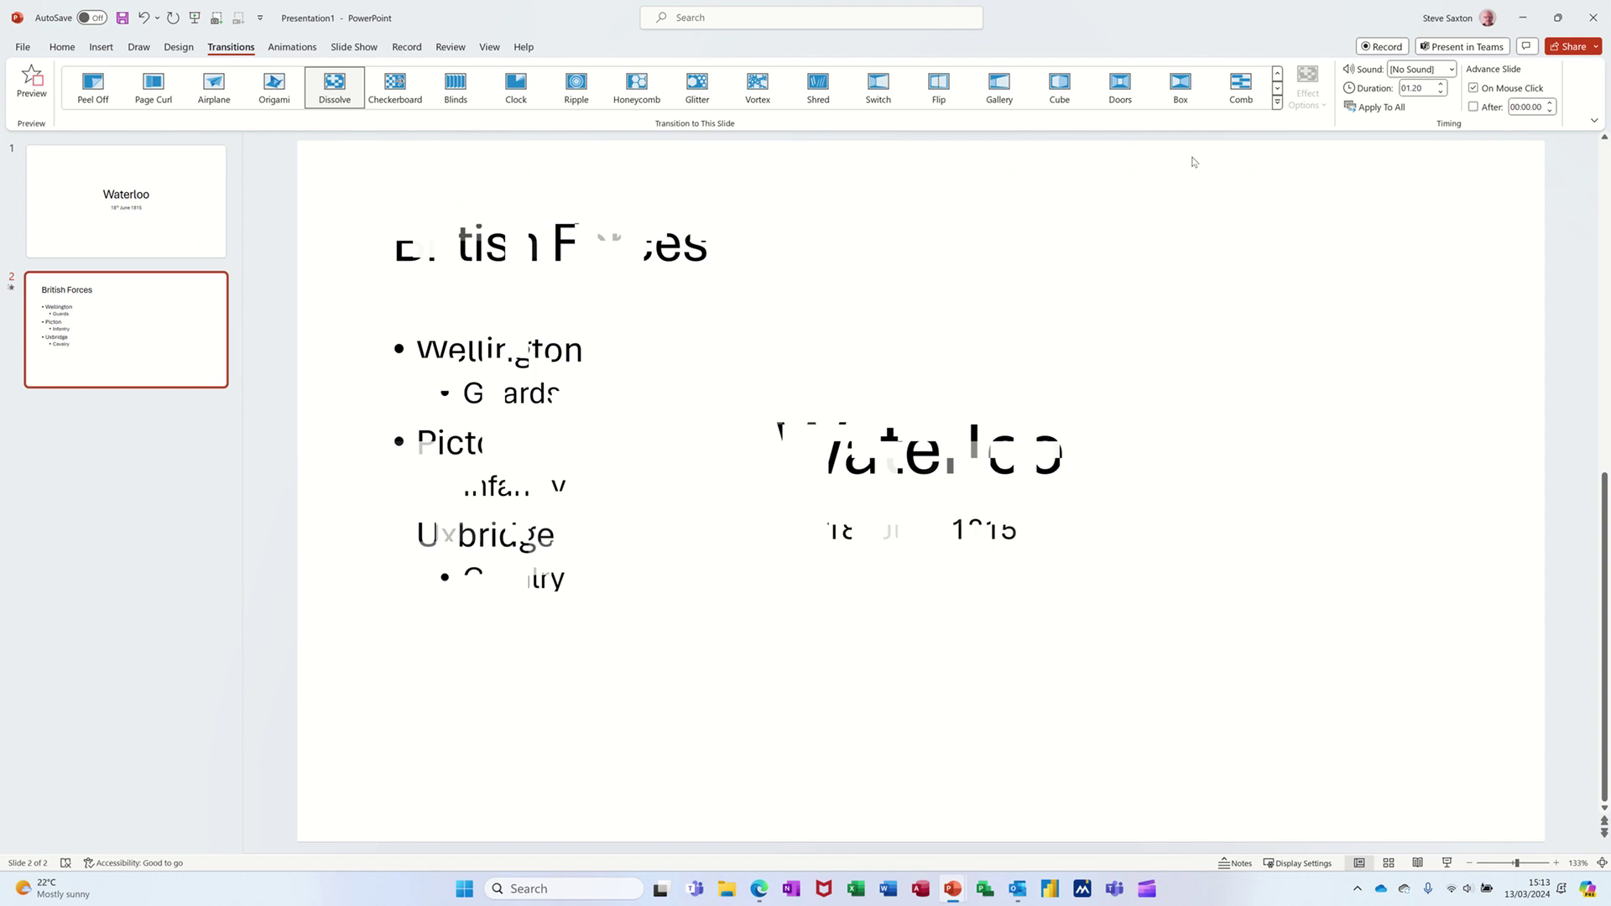
click(1369, 109)
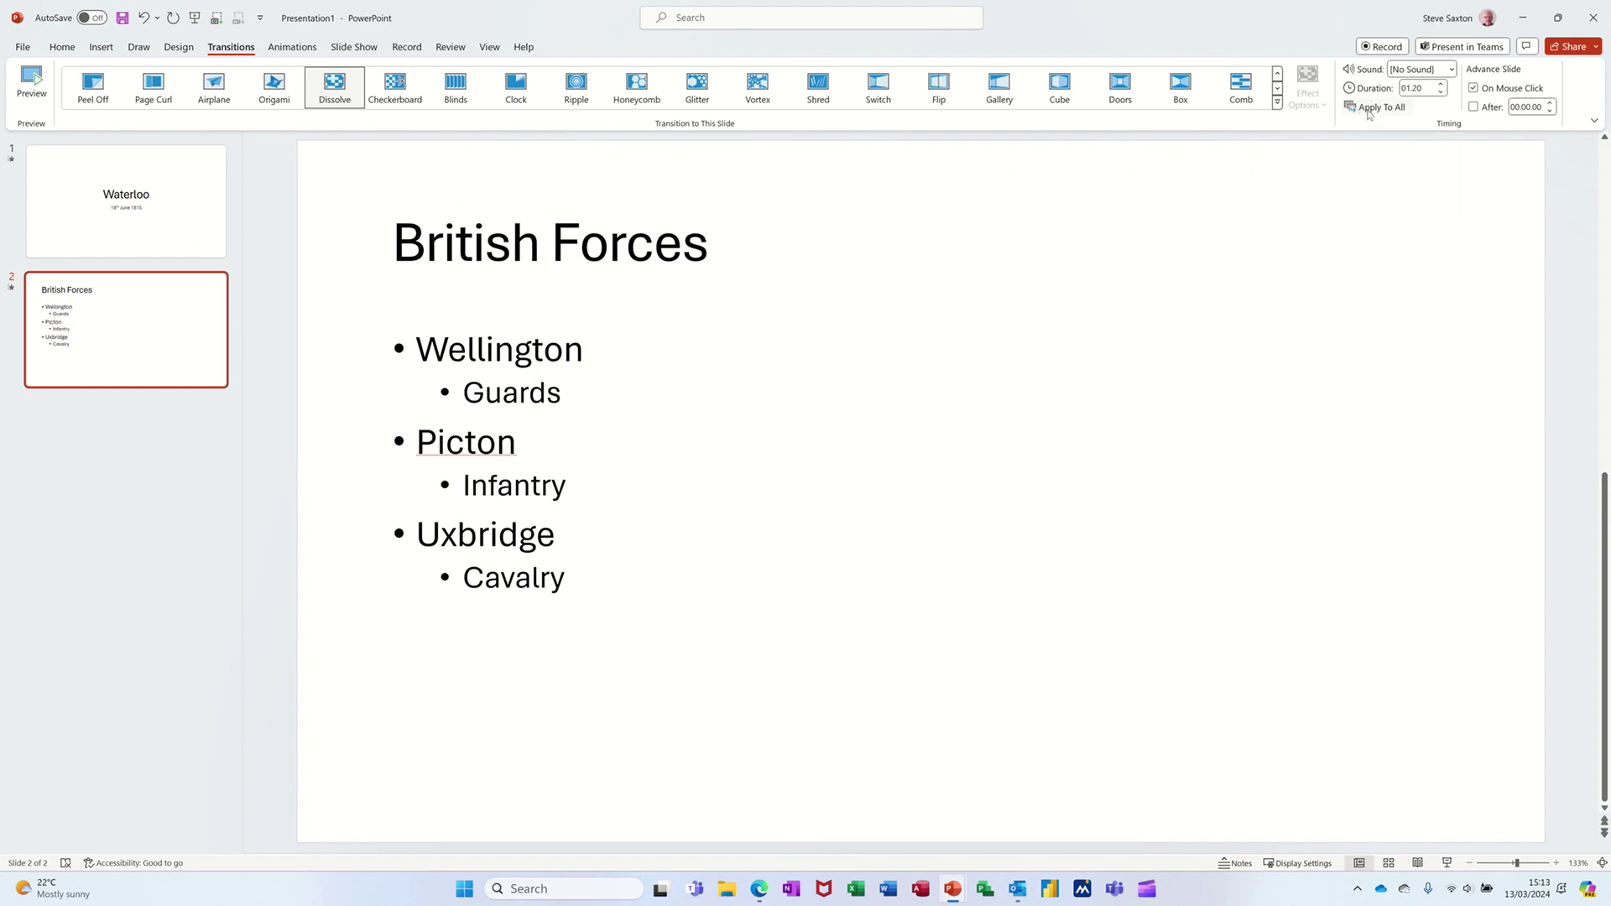
Restyle the presentation with the purple design theme
click(179, 47)
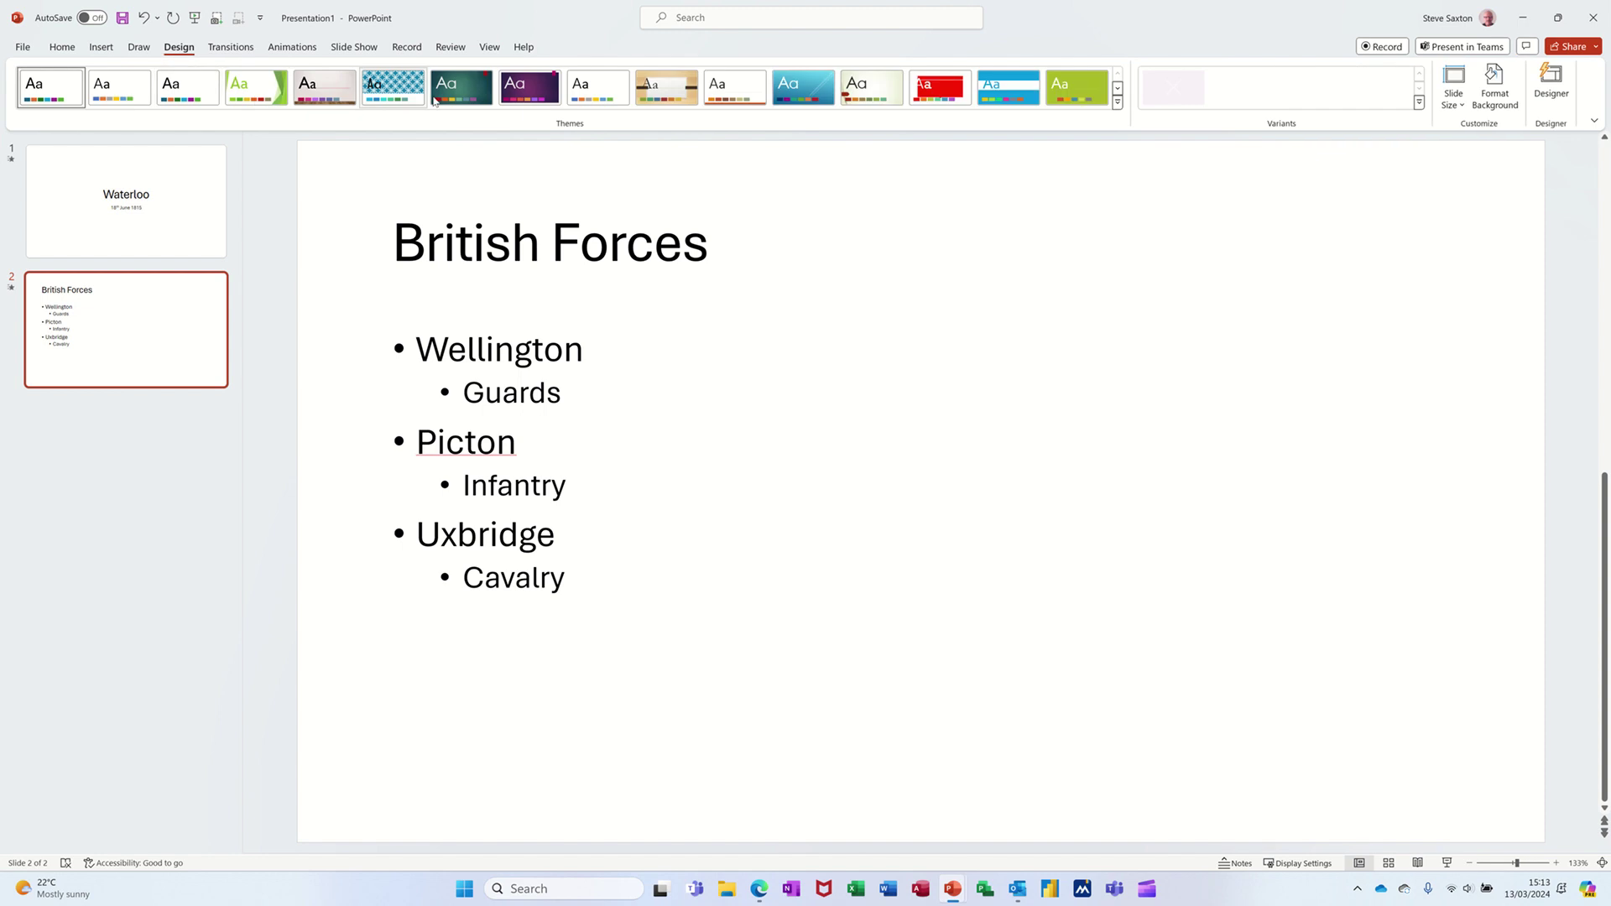
click(532, 93)
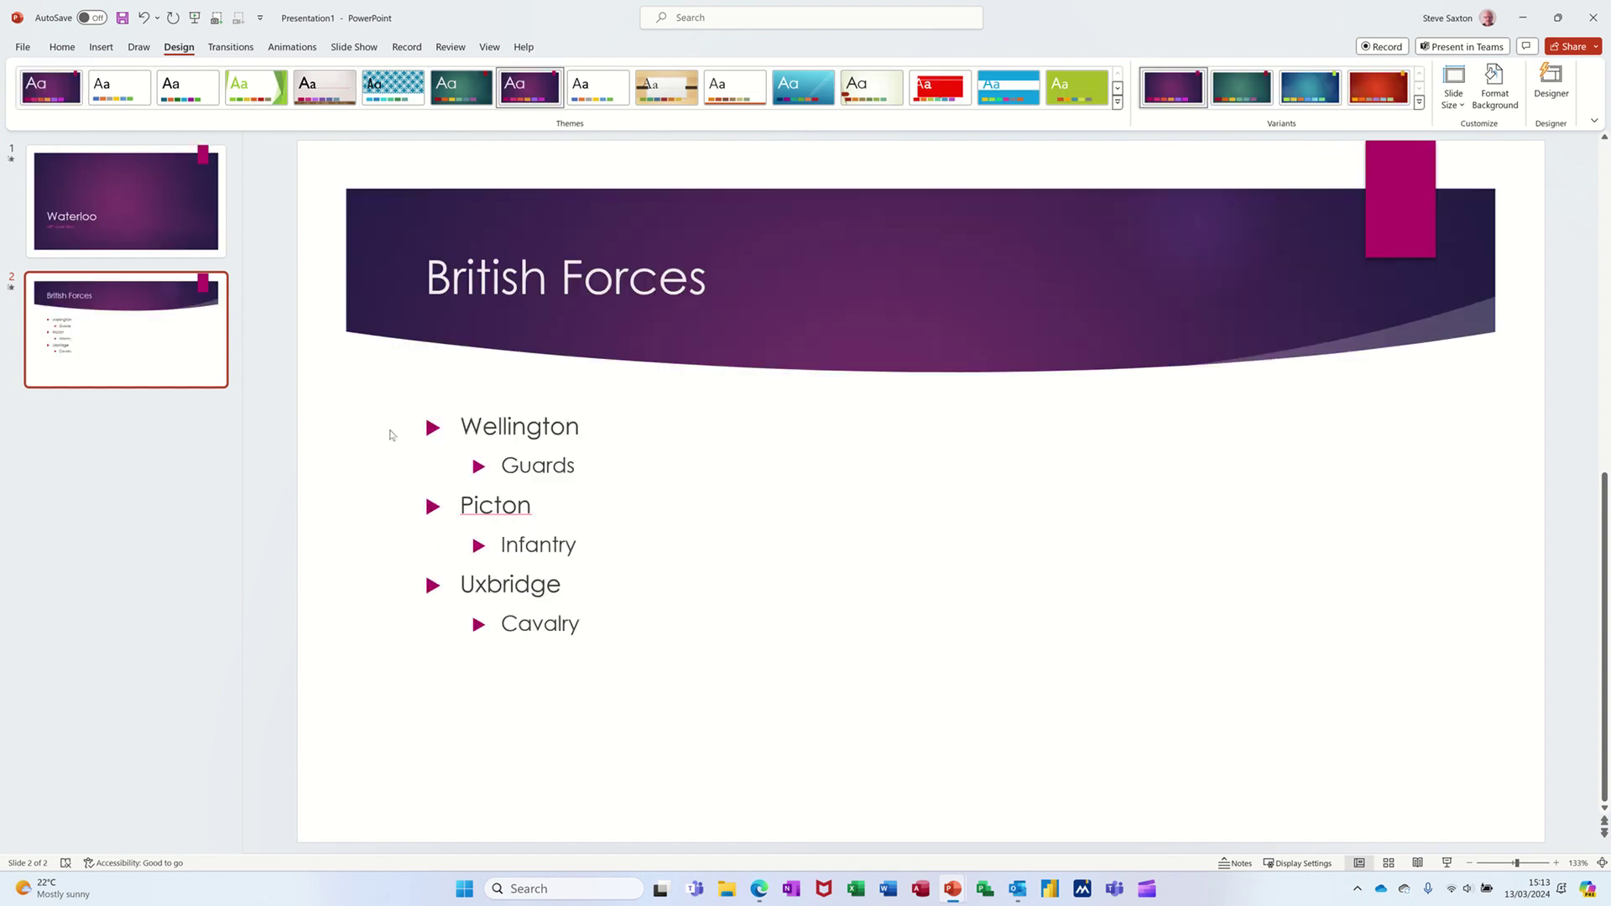
click(463, 426)
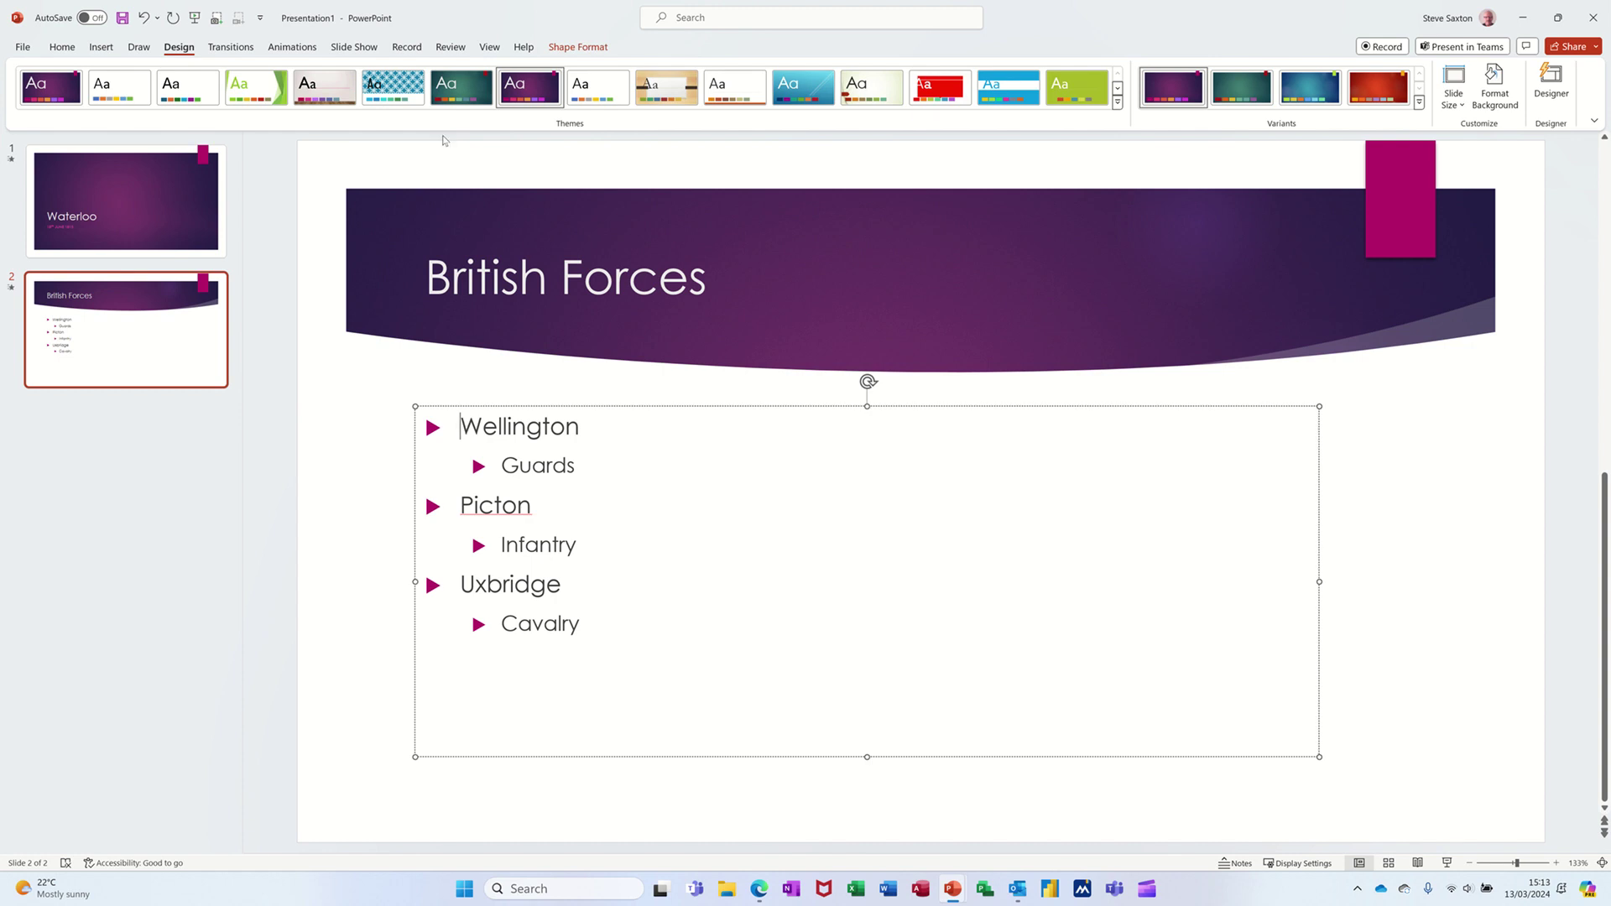
Browse the full Animations gallery of entrance, emphasis and exit effects without applying any
click(294, 49)
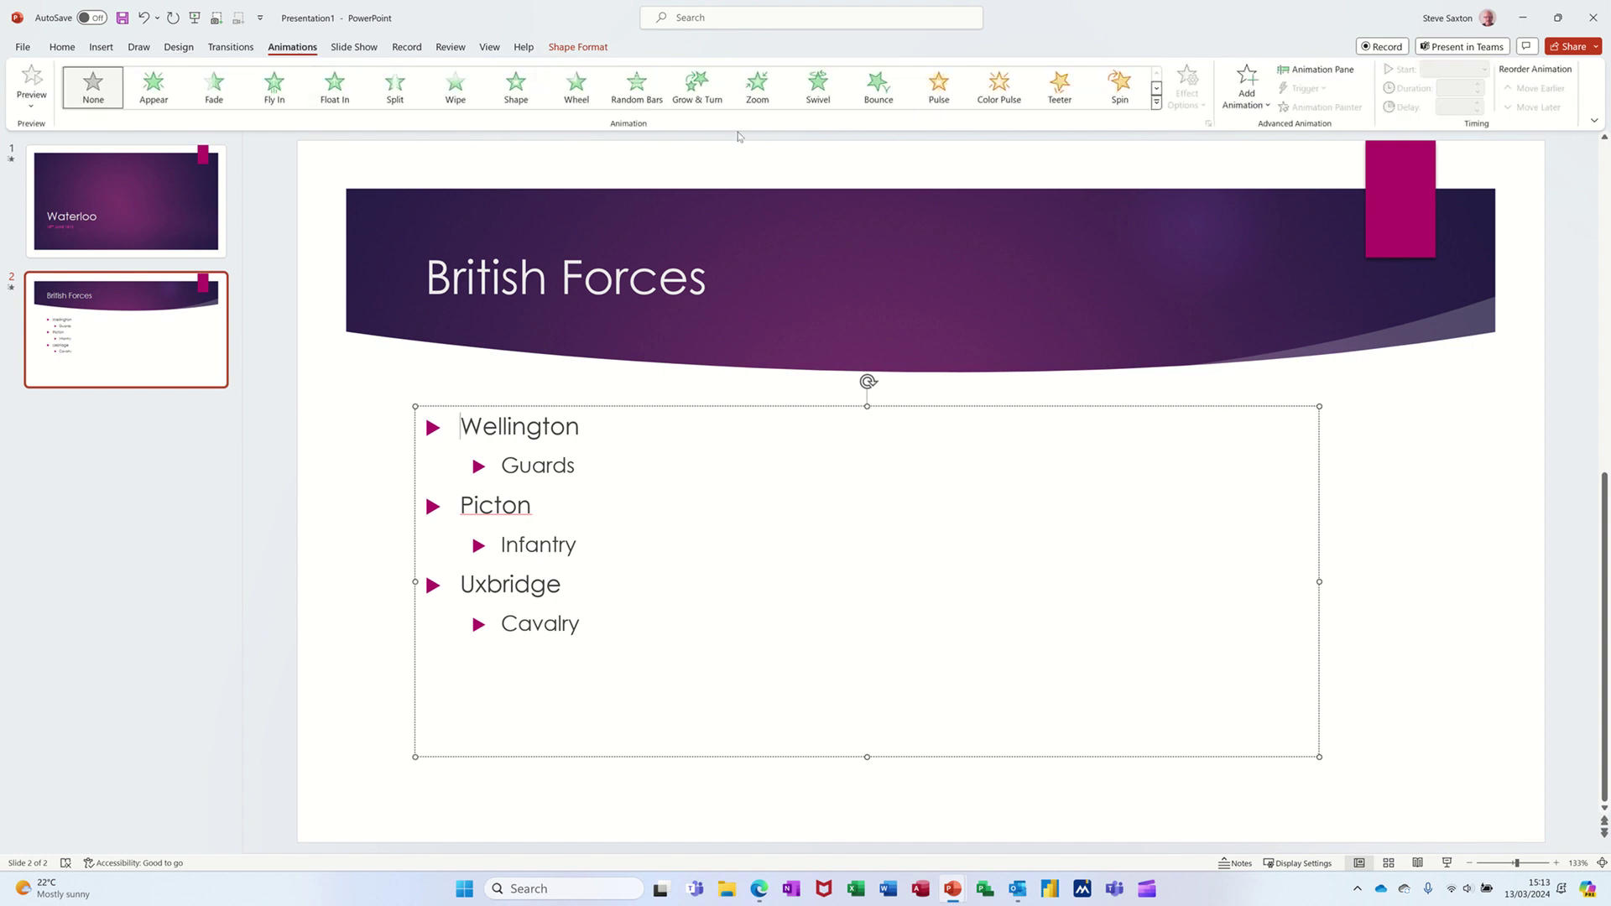
click(1156, 101)
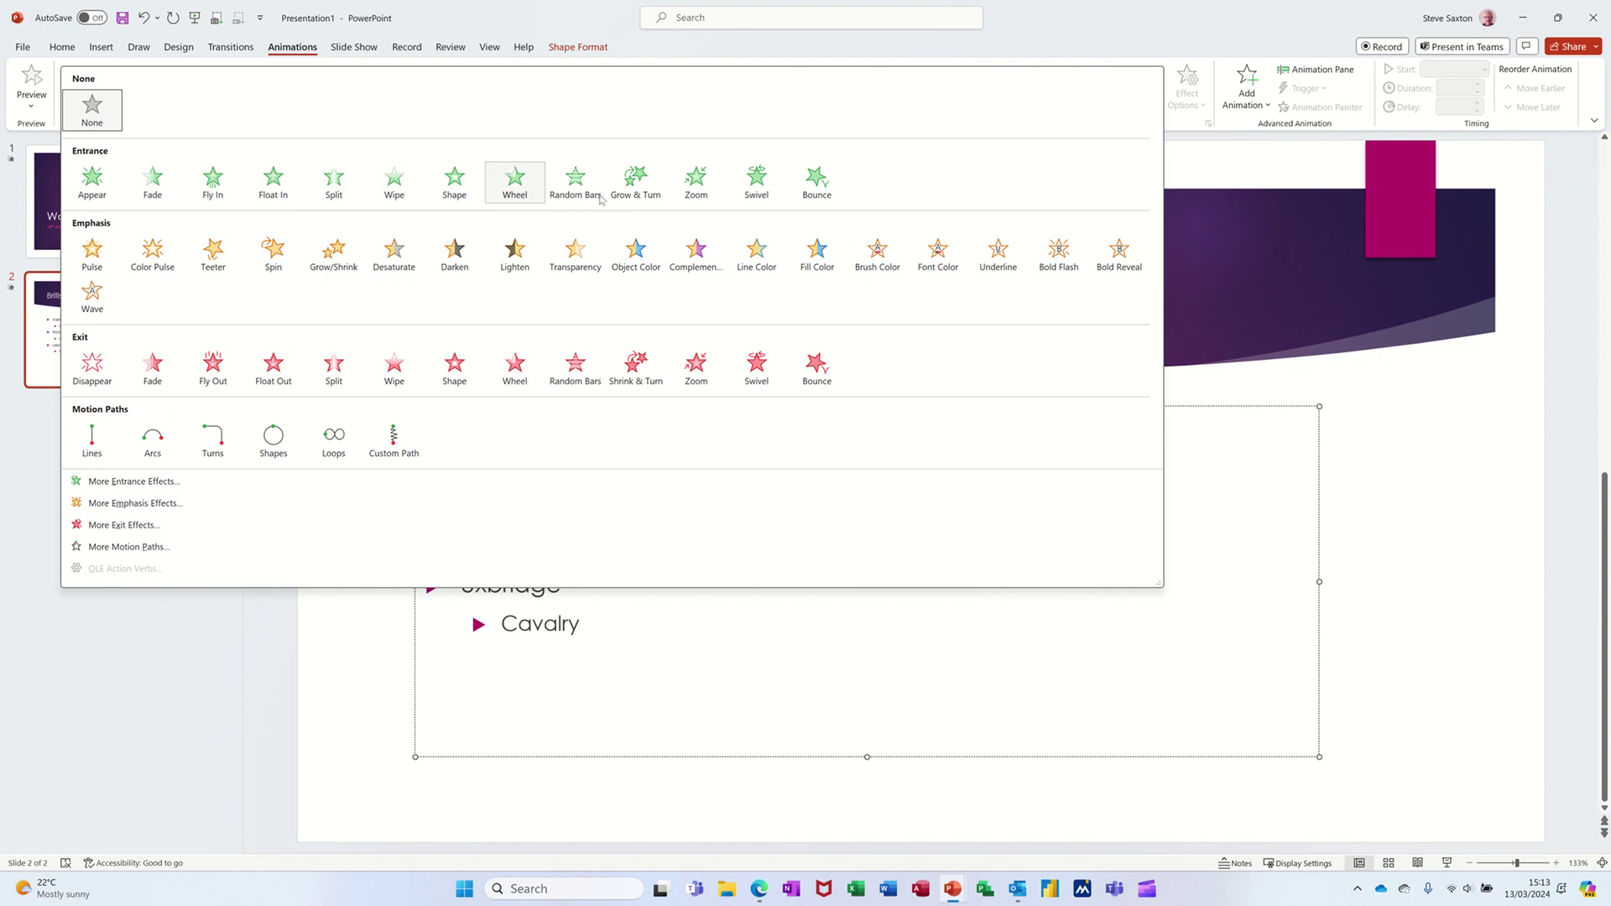
key(Escape)
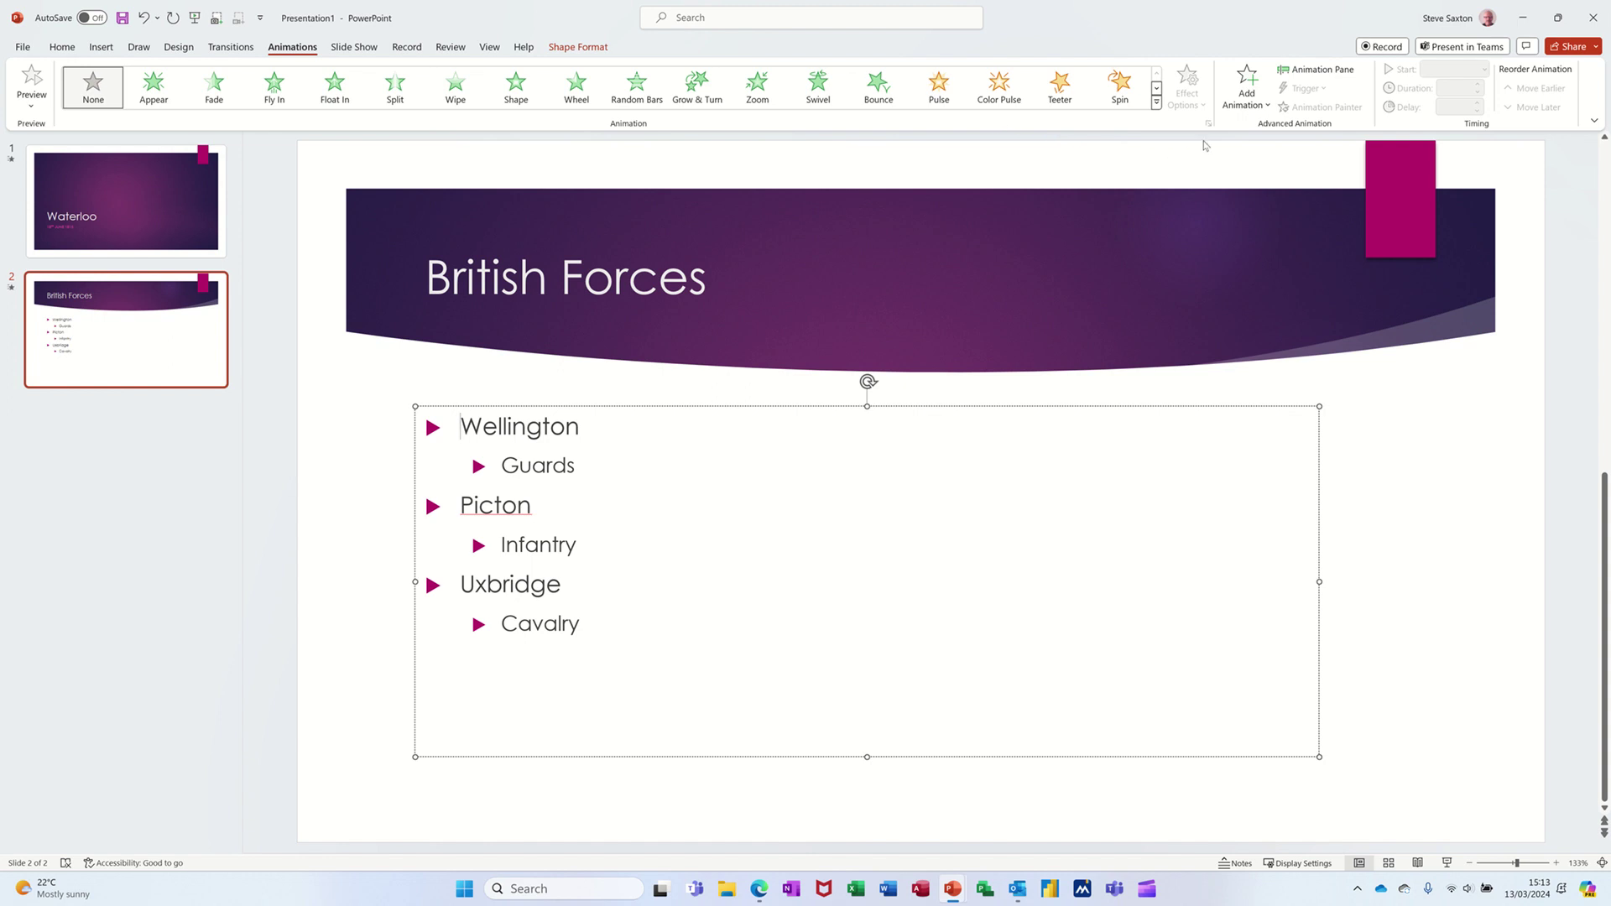
Open and widen the Animation Pane, then give the bullet list a Shape entrance effect
click(1316, 73)
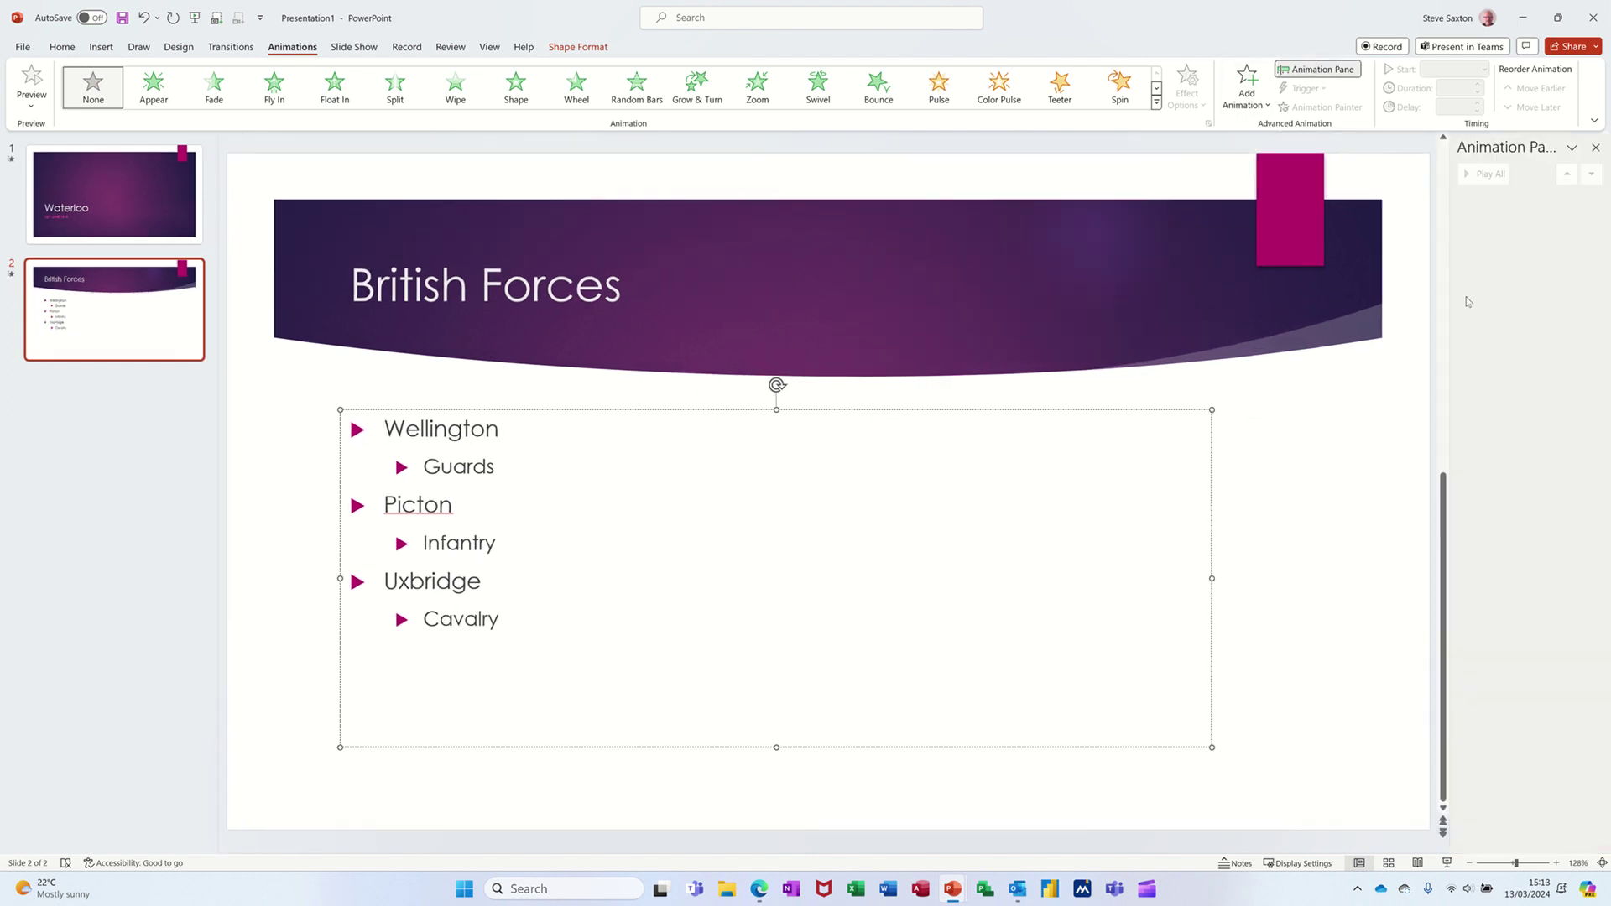
drag(1449, 297, 1353, 297)
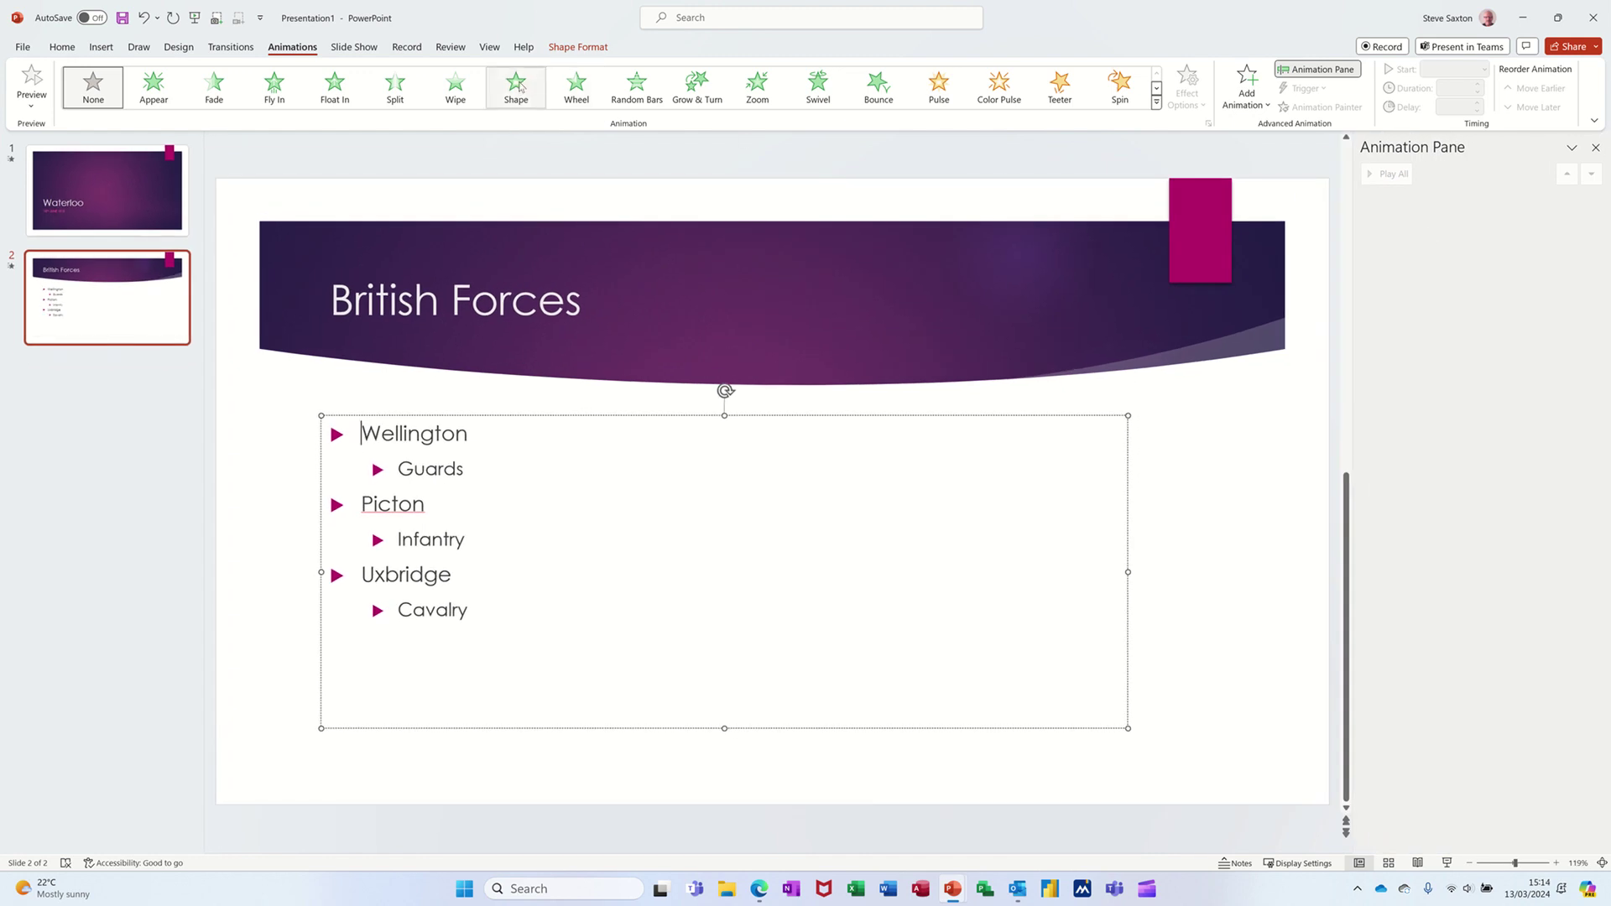
click(516, 84)
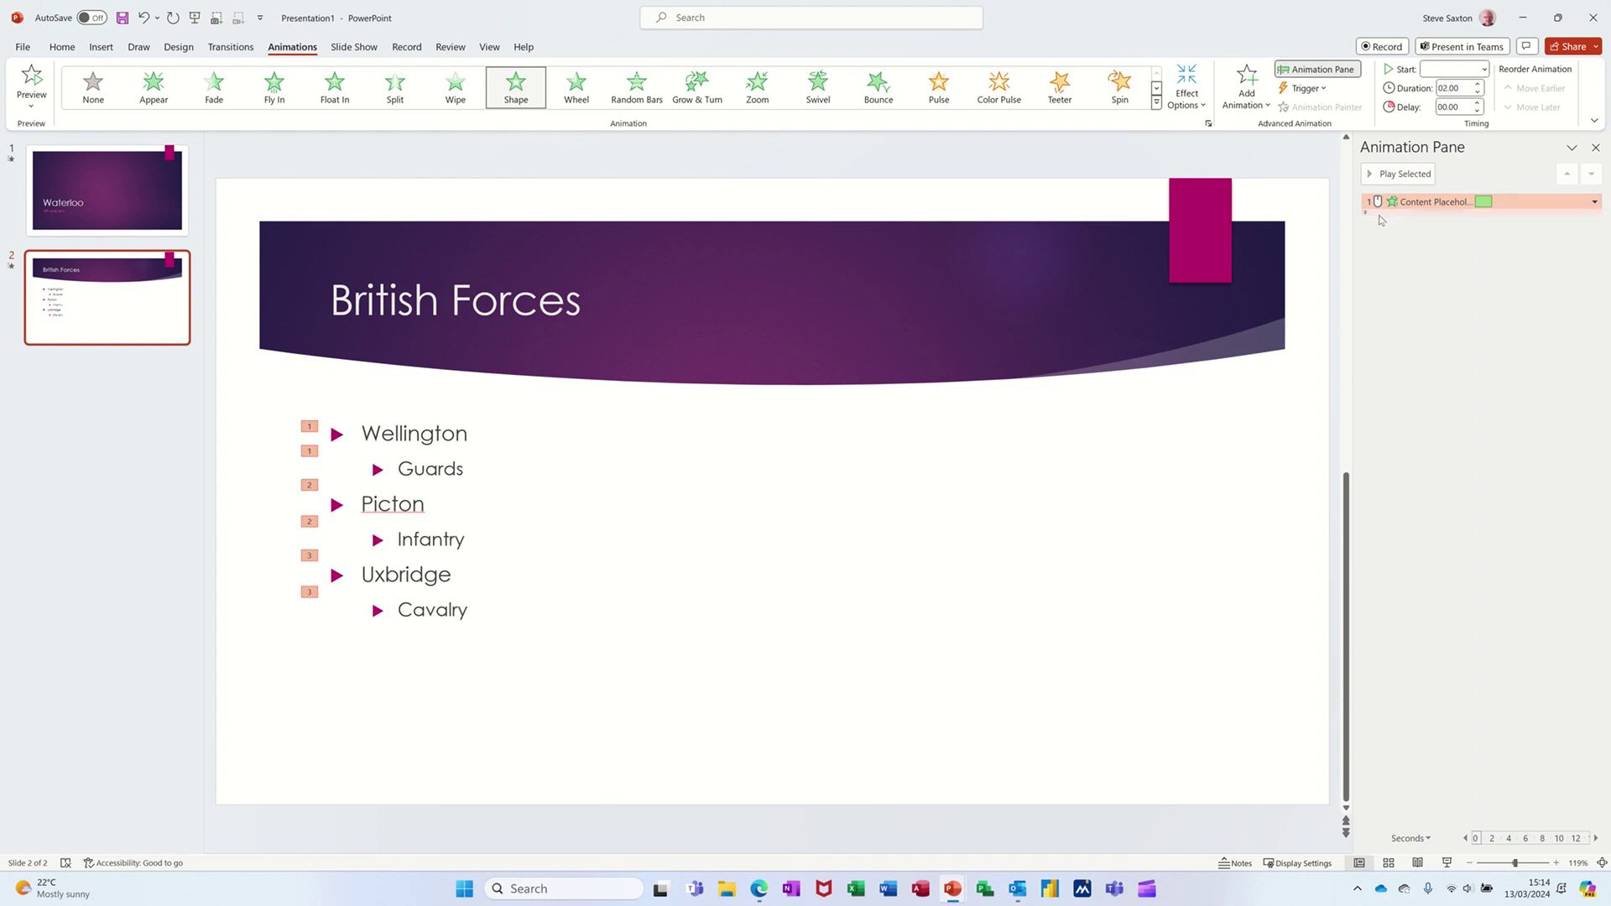
Try Pulse on the bullets, view its per-bullet entries, then revert to Shape
click(939, 87)
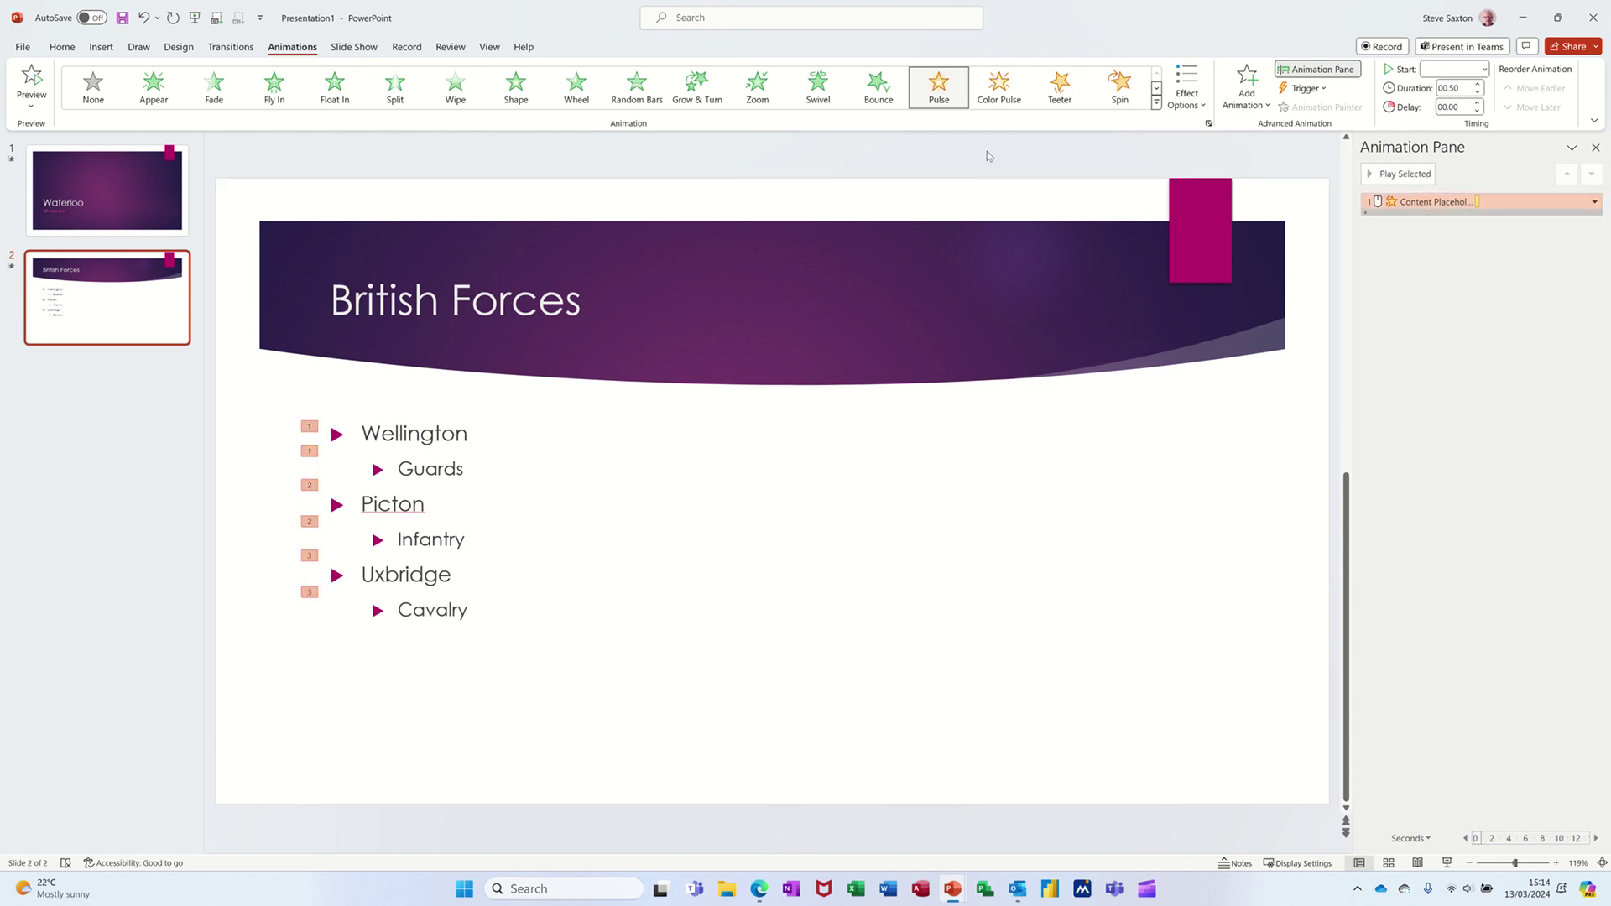
click(1365, 213)
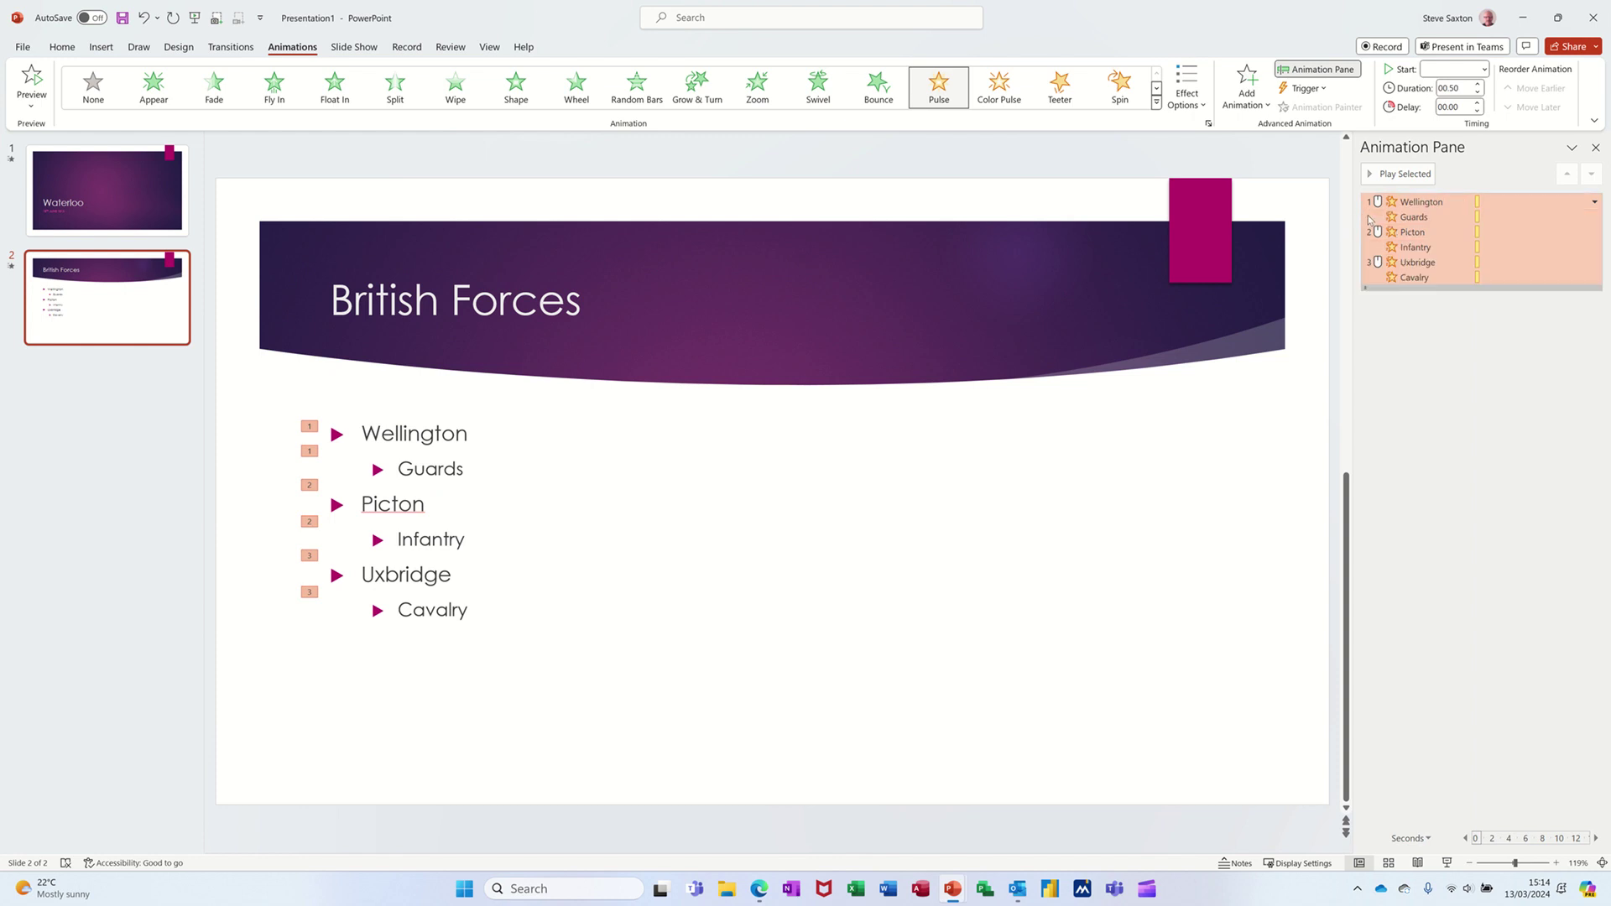
click(1400, 330)
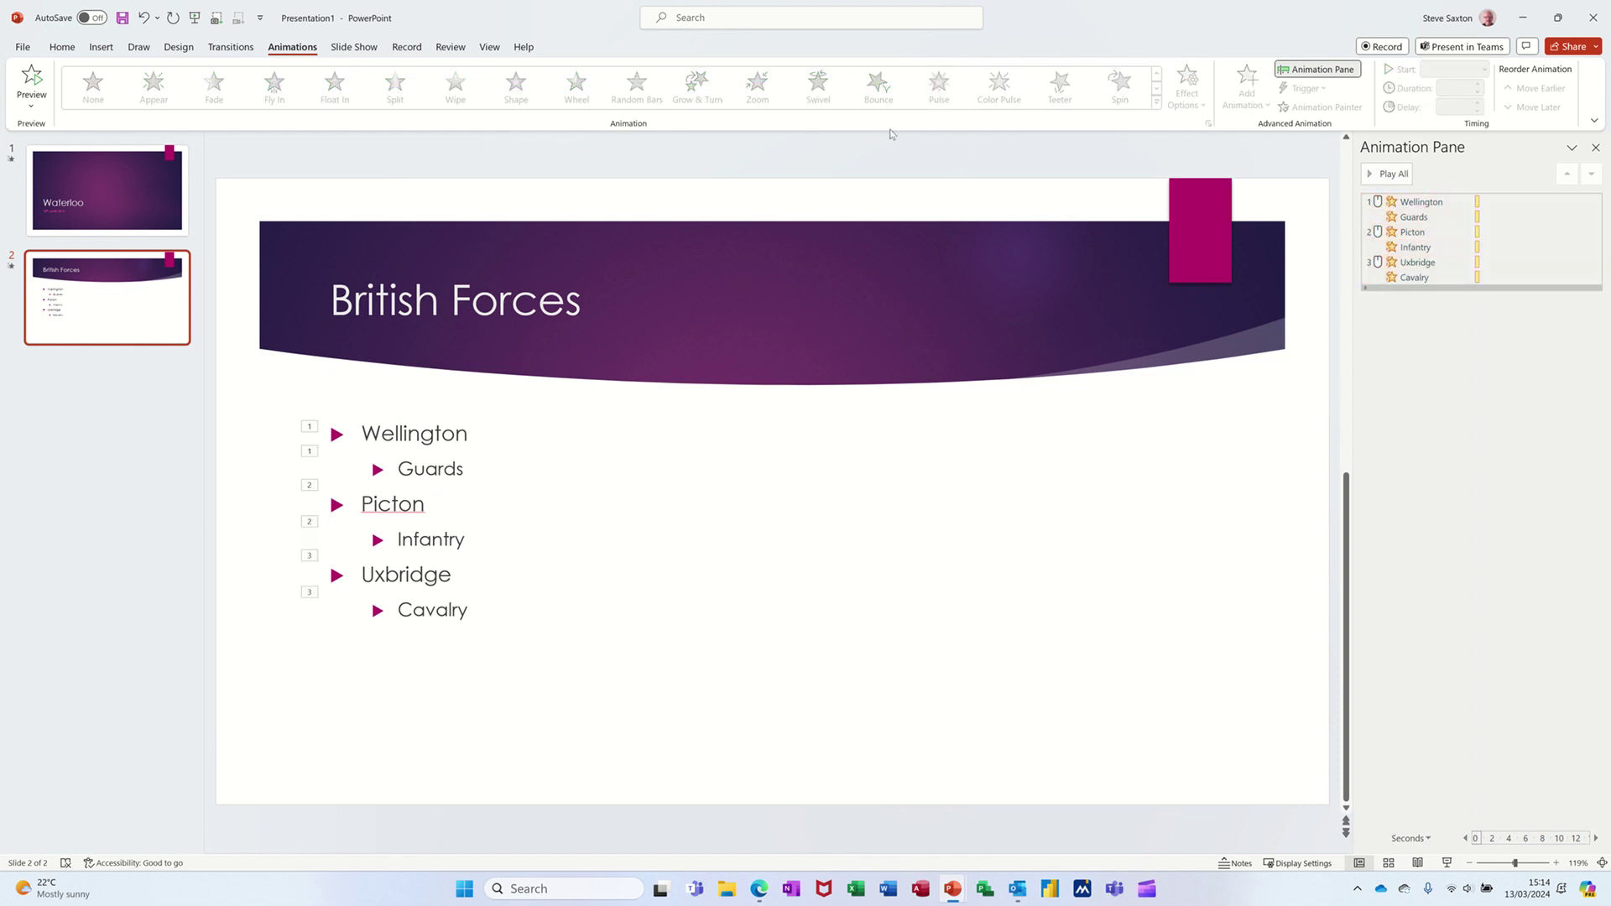
click(451, 431)
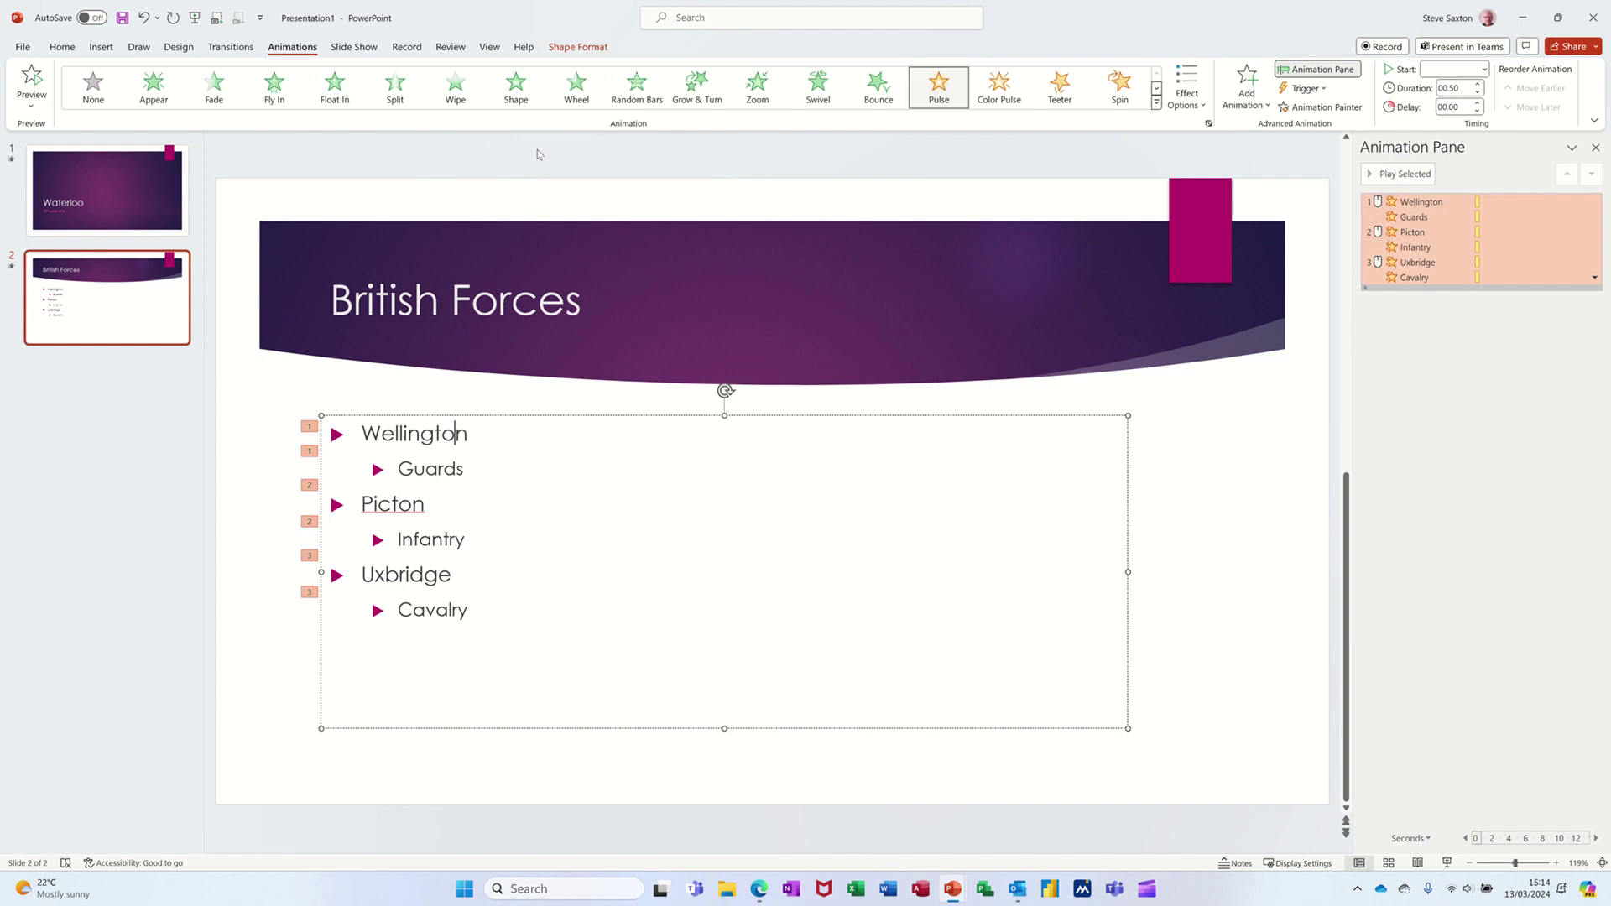
click(516, 83)
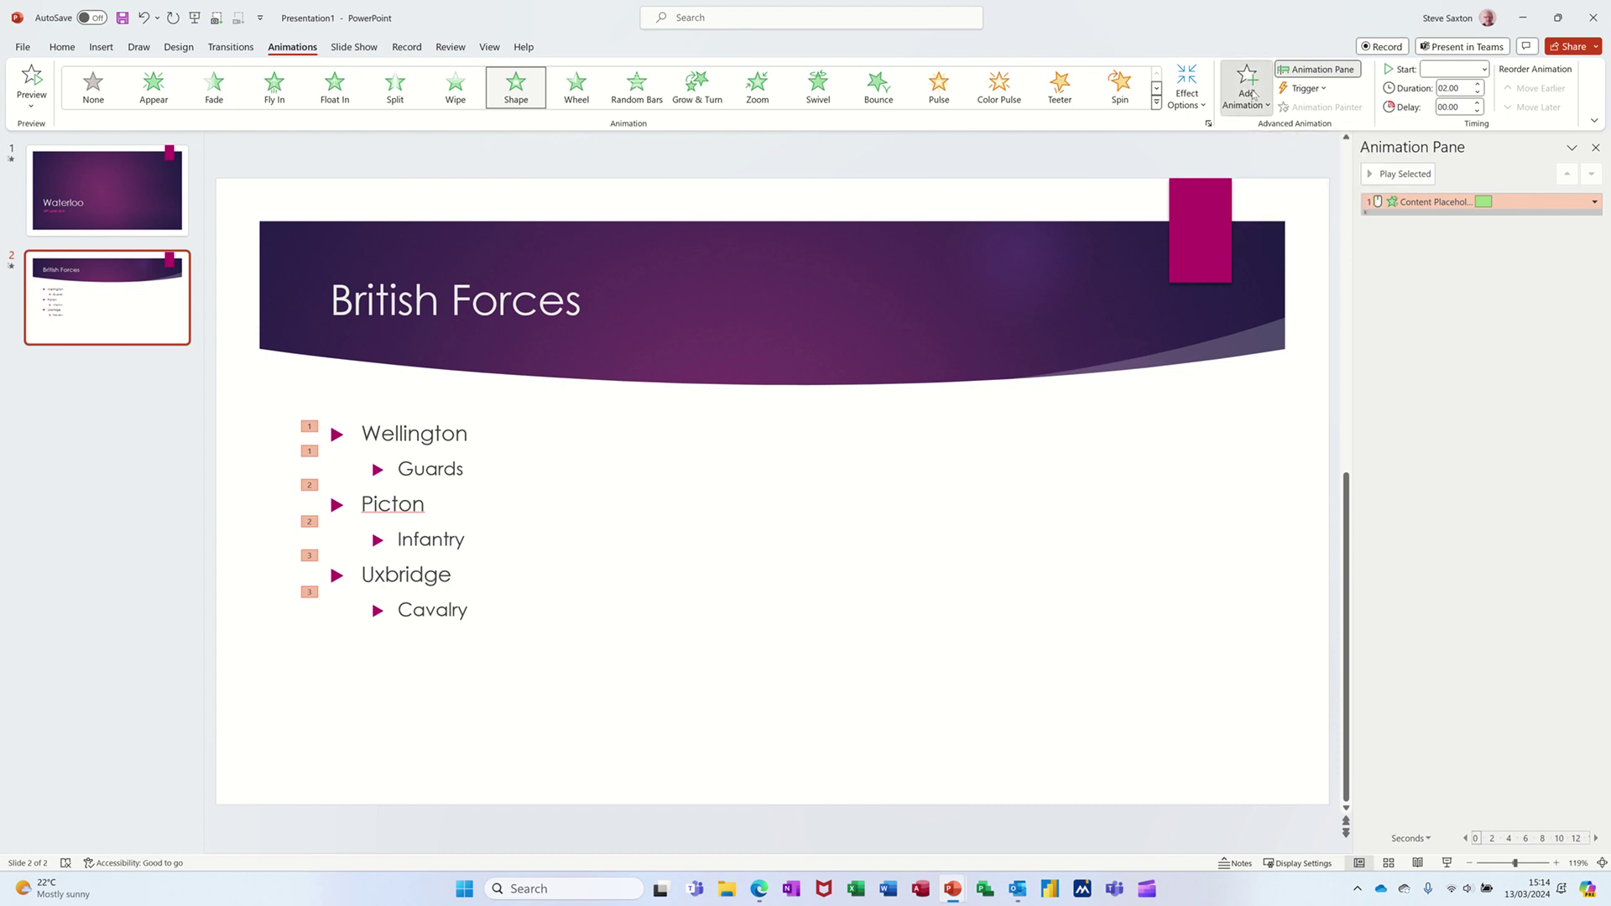
Delete the bullet list's Shape animation, leaving the slide unanimated
click(1253, 95)
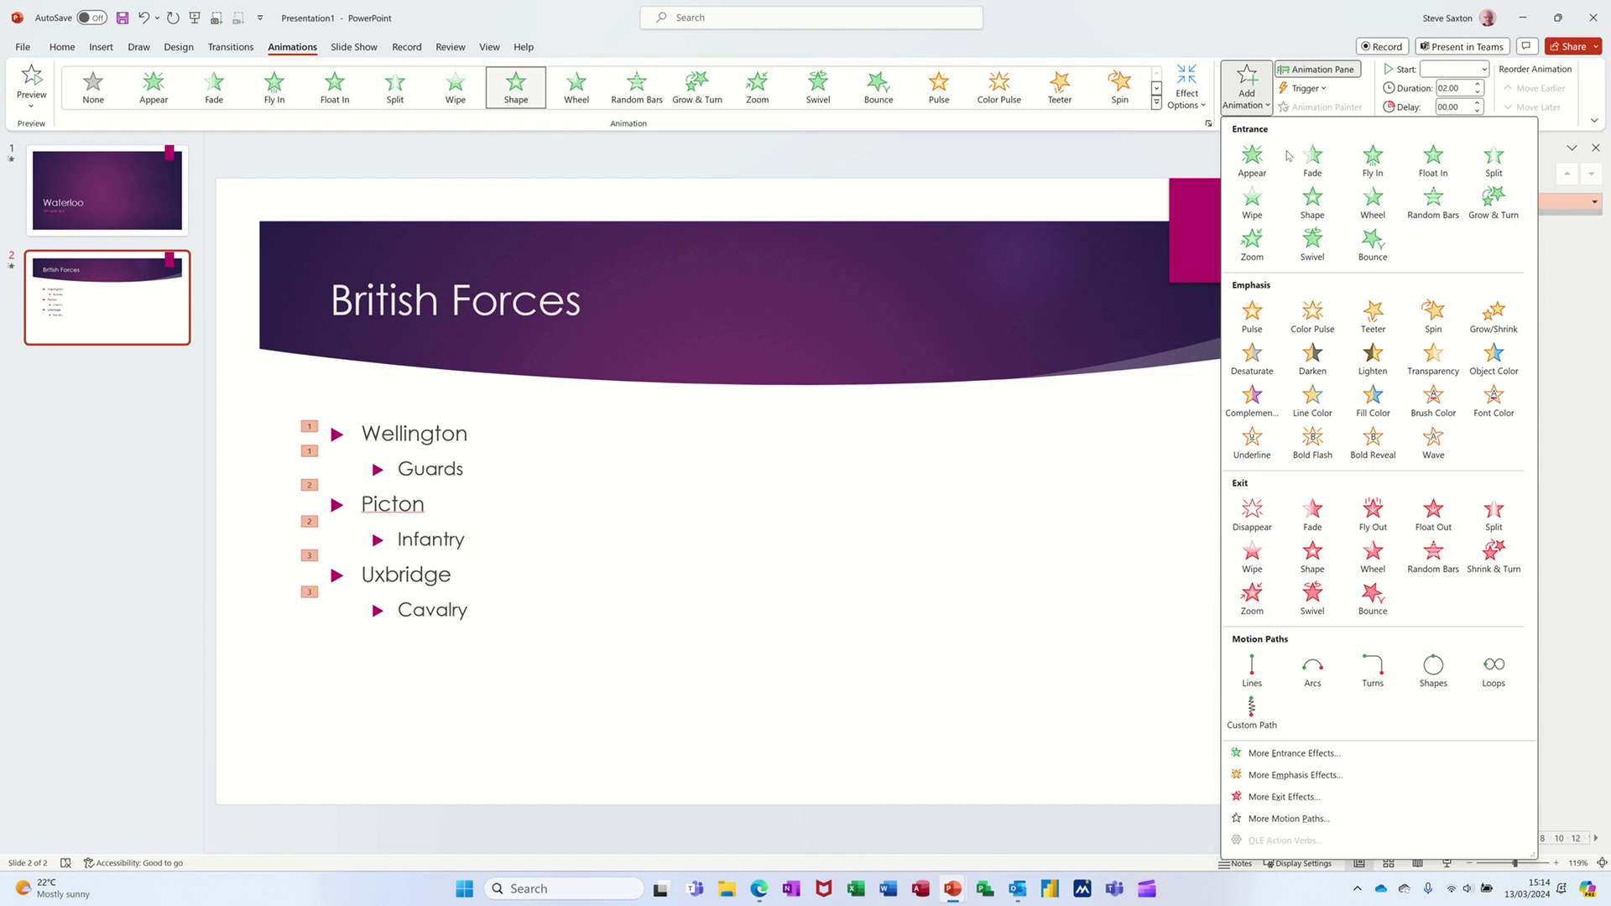
click(1166, 482)
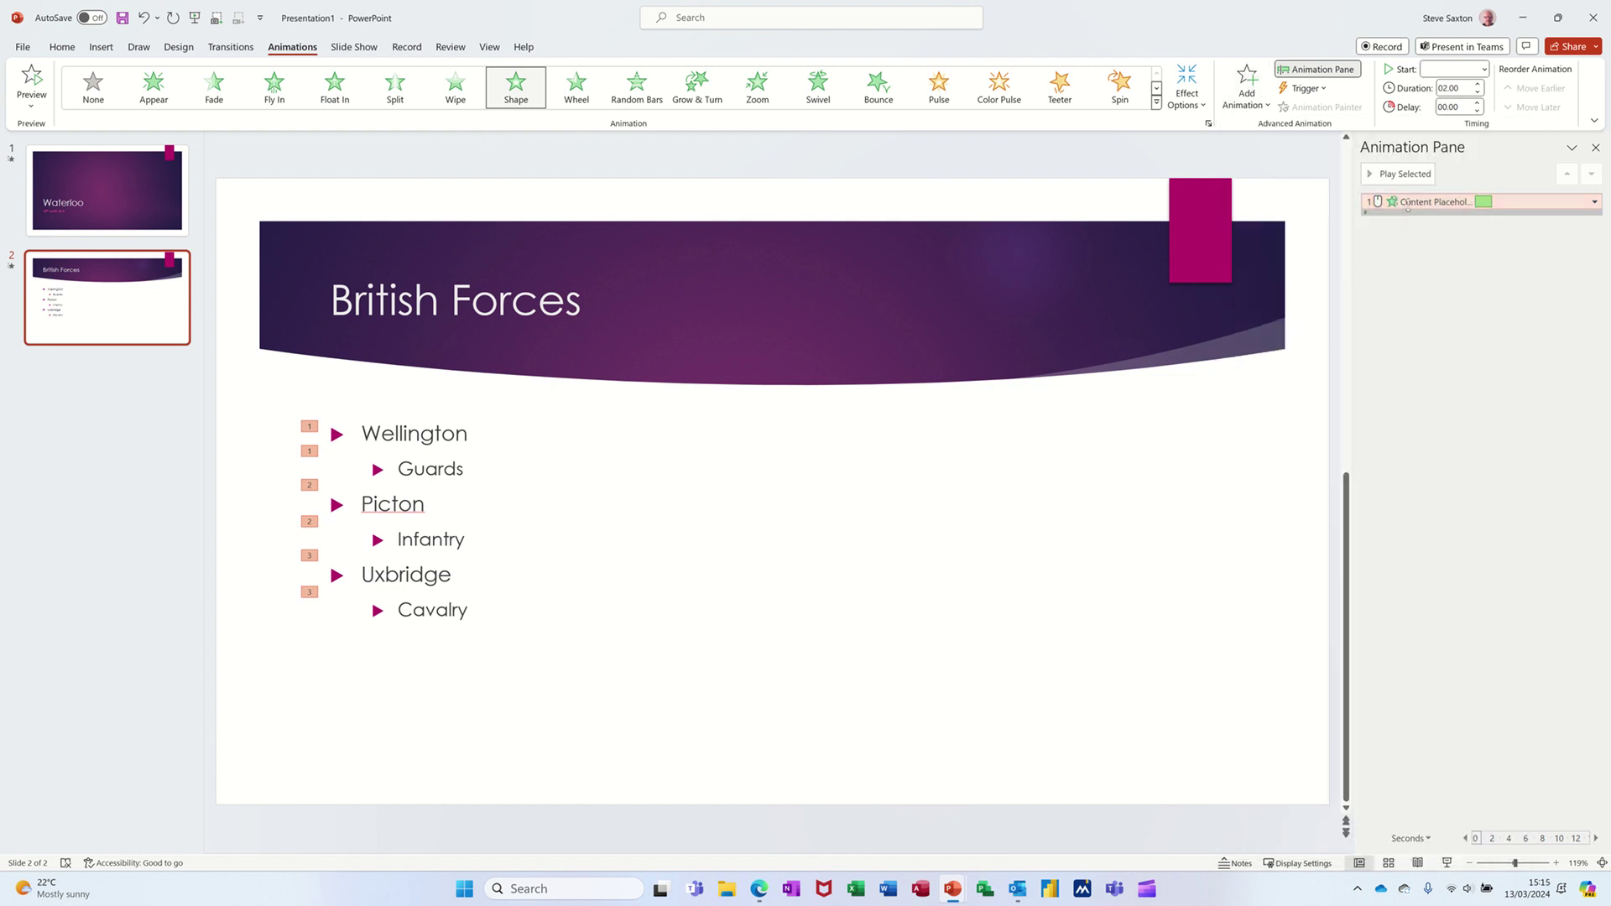
key(Delete)
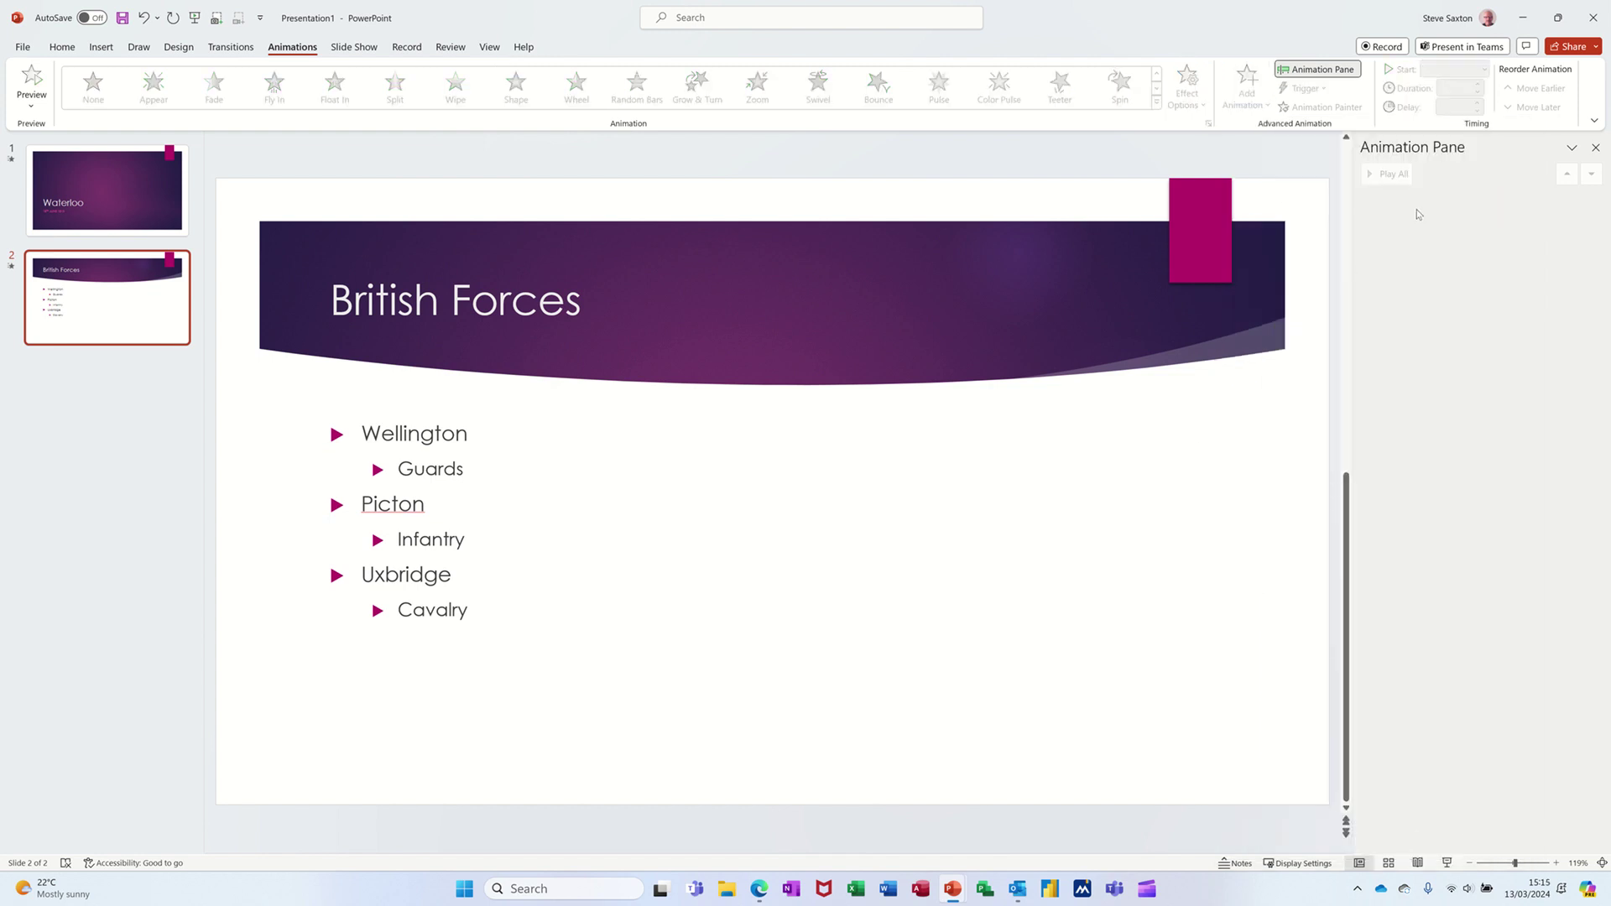
Apply Dissolve In from More Entrance Effects to the bullets and preview it
click(367, 438)
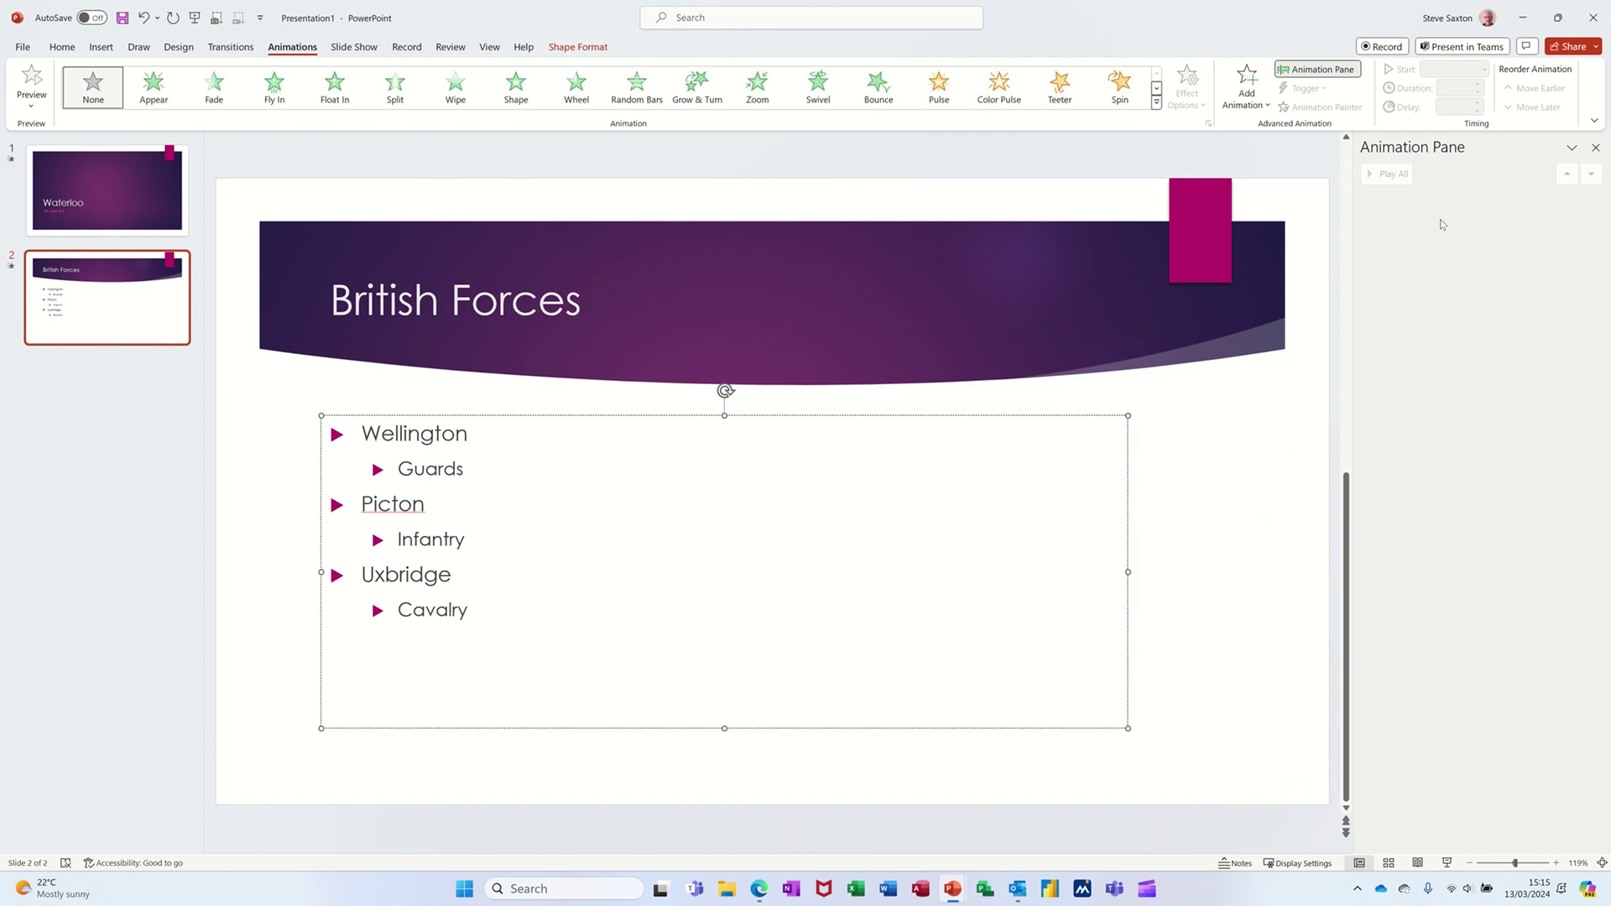
click(1259, 98)
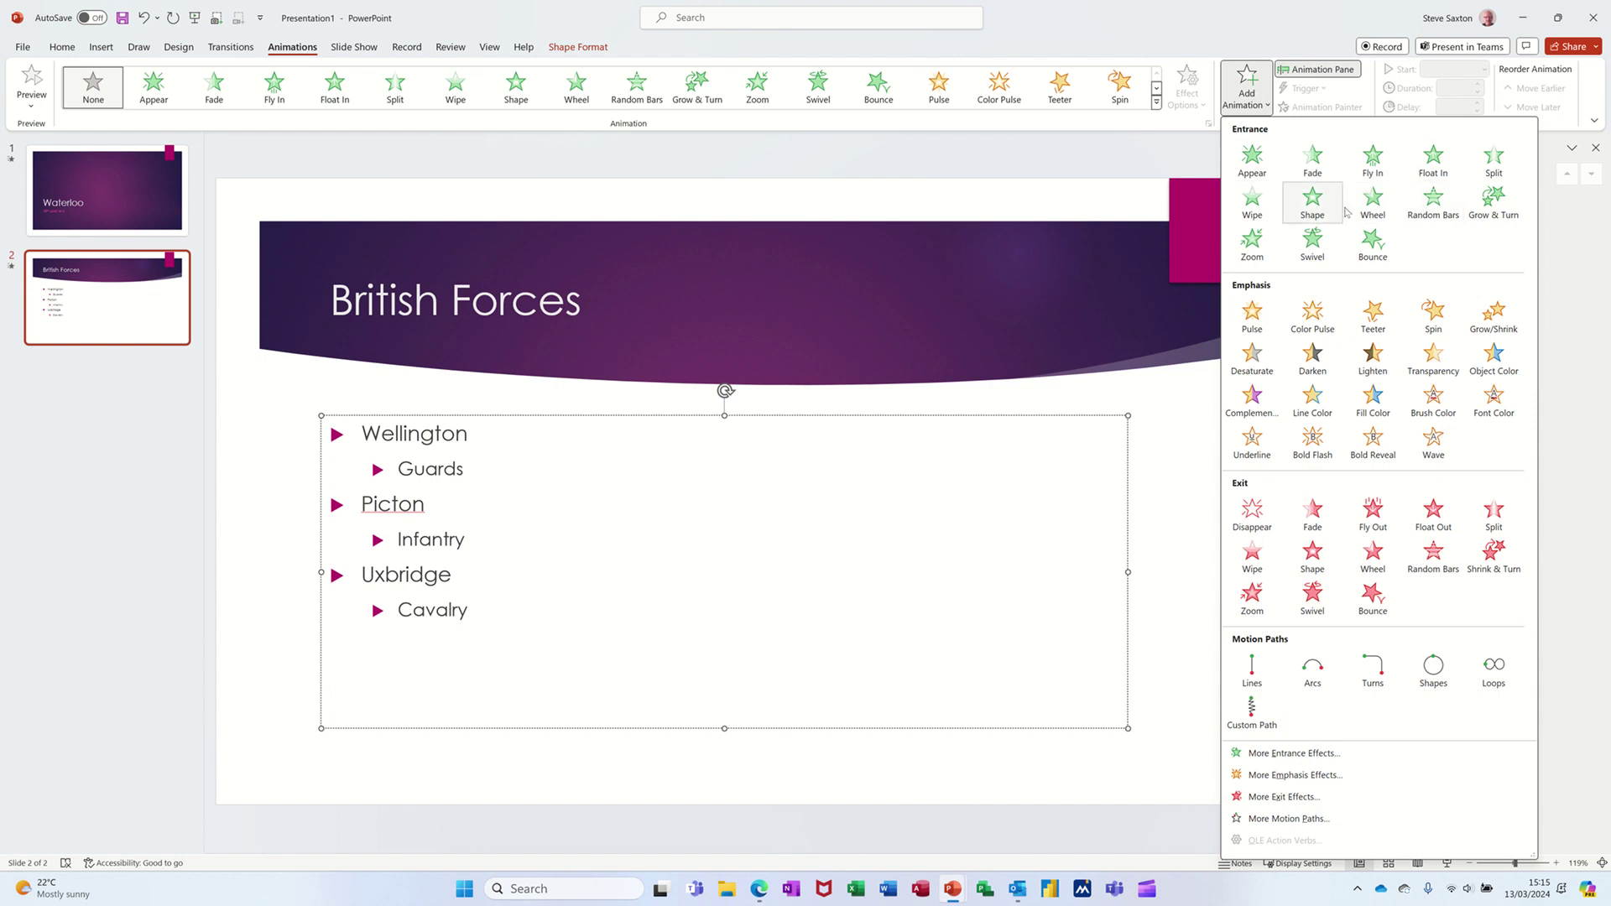
click(1266, 754)
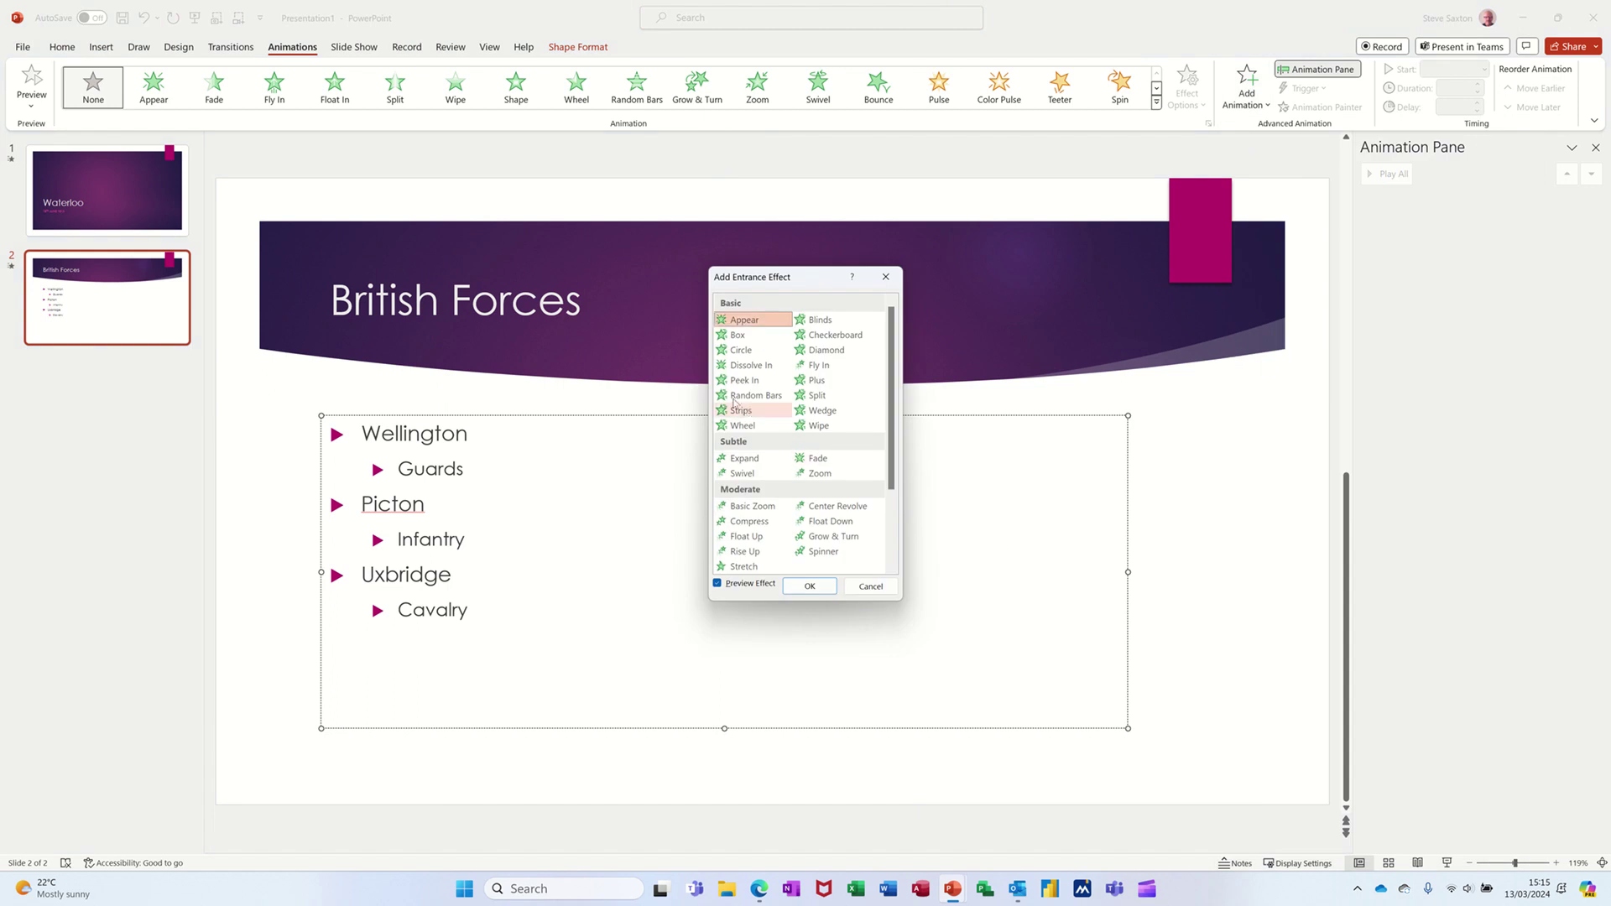
click(762, 367)
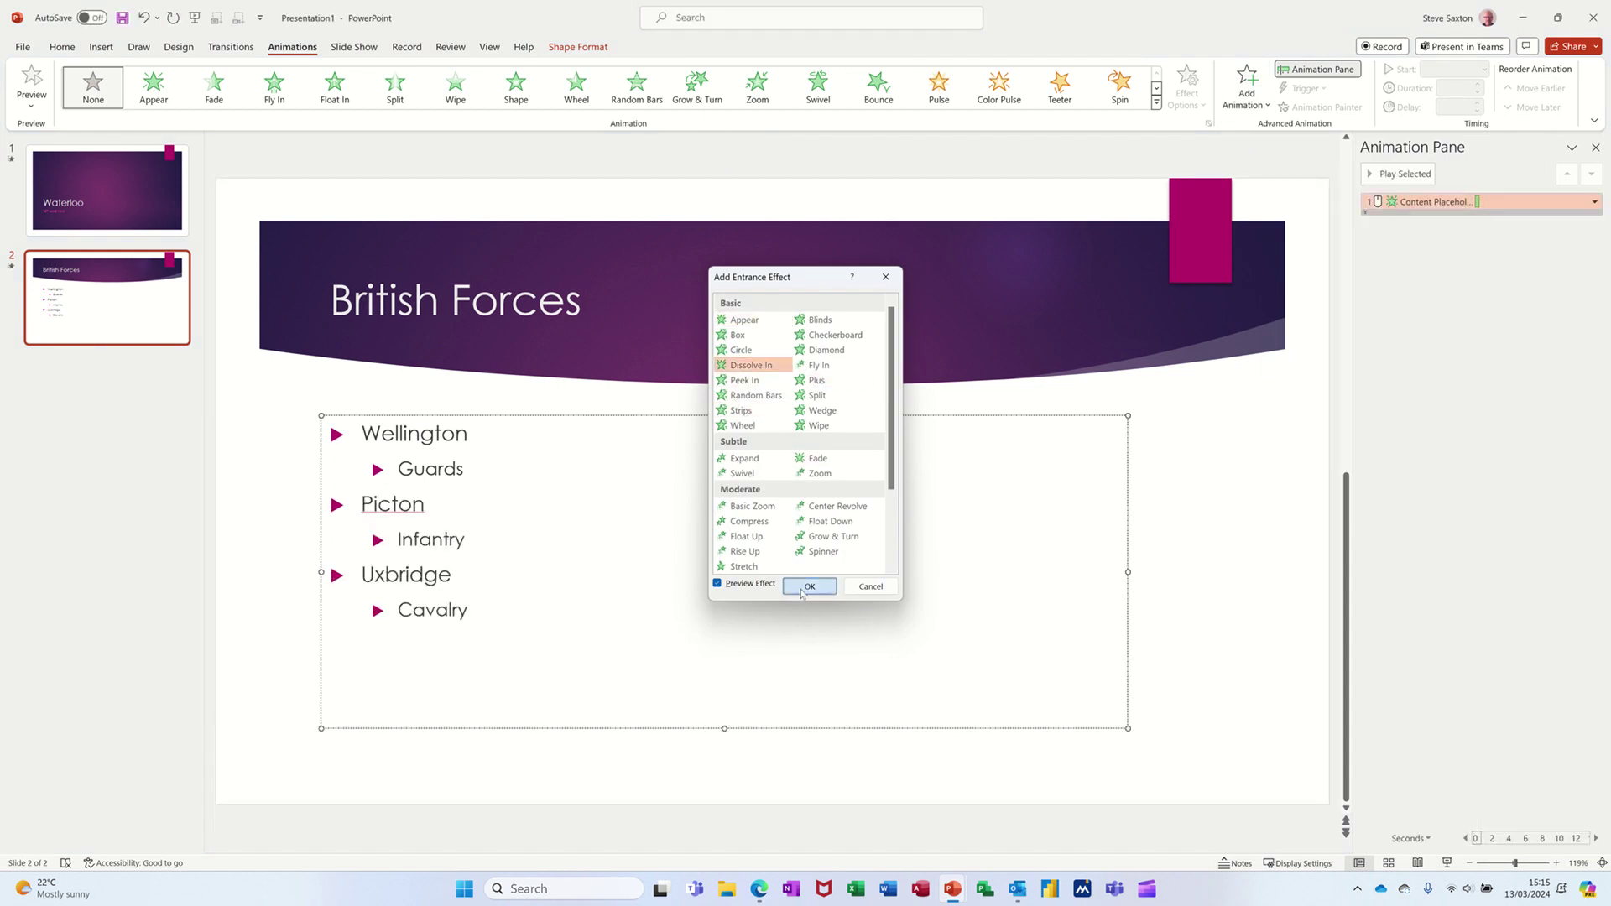
click(808, 588)
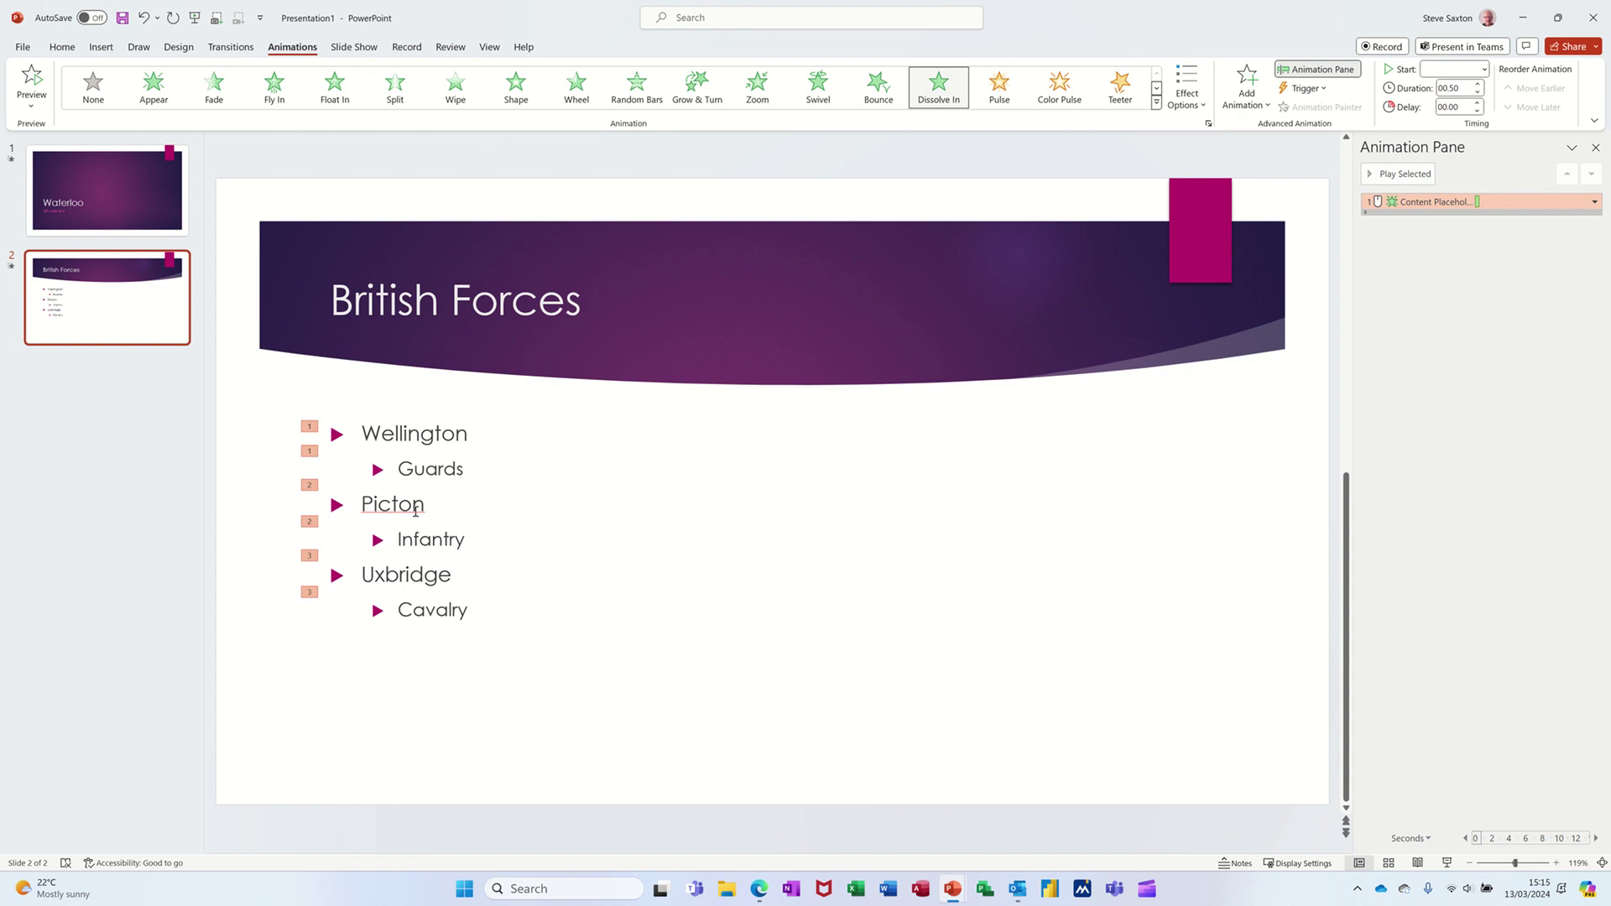
click(1390, 183)
In Dissolve In Effect Options, dim to magenta after animation and group text By 5th Level Paragraphs
click(1594, 202)
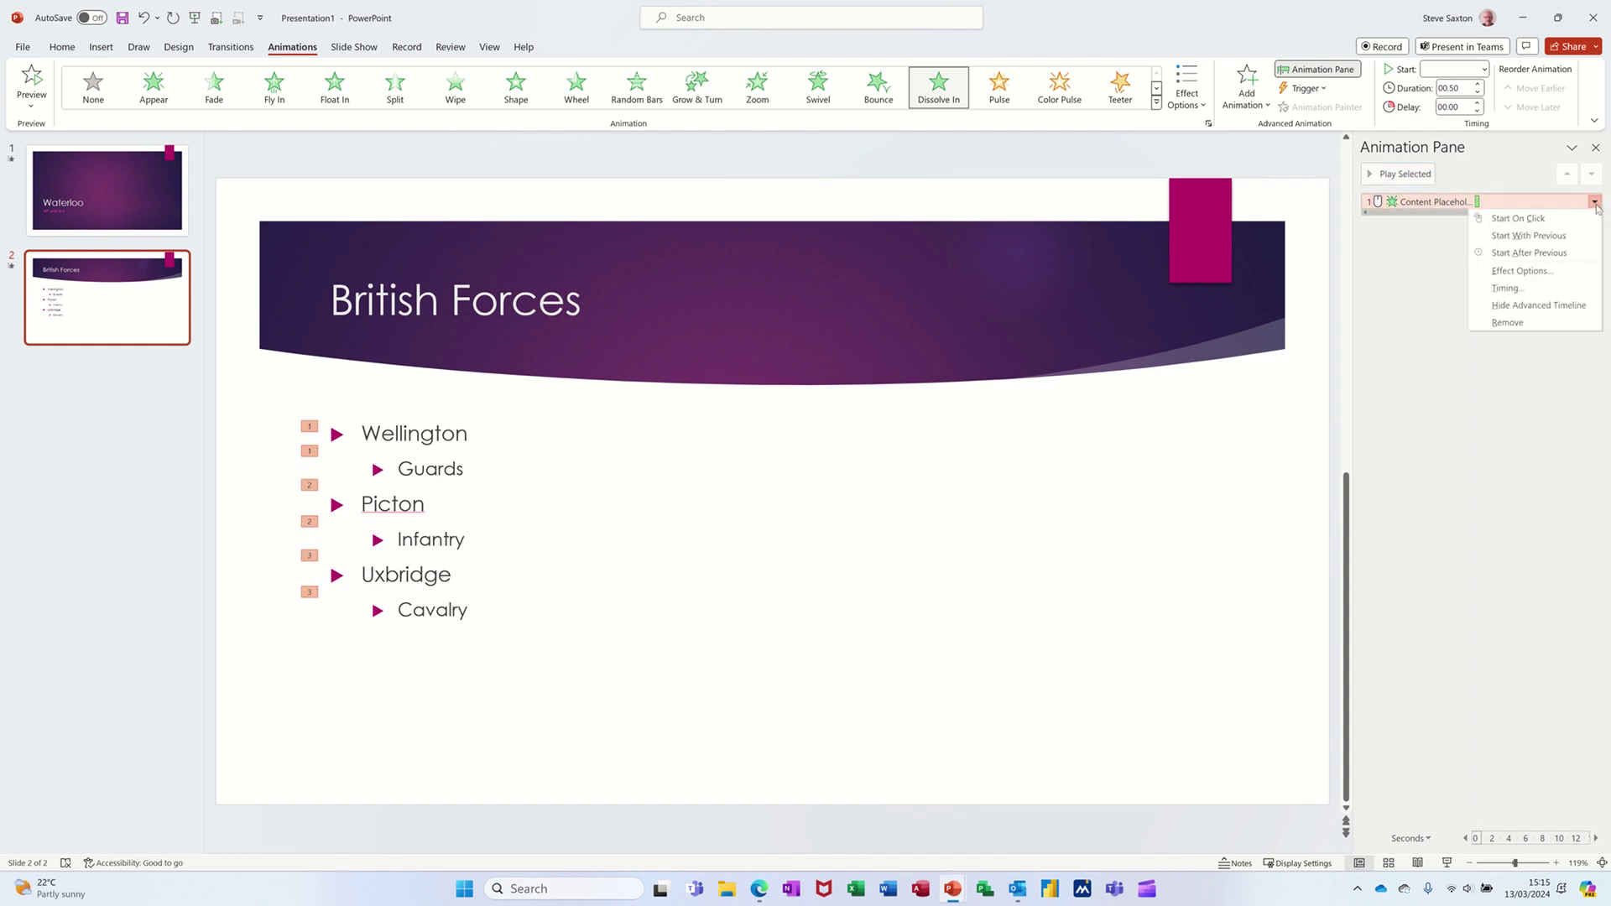
click(1534, 270)
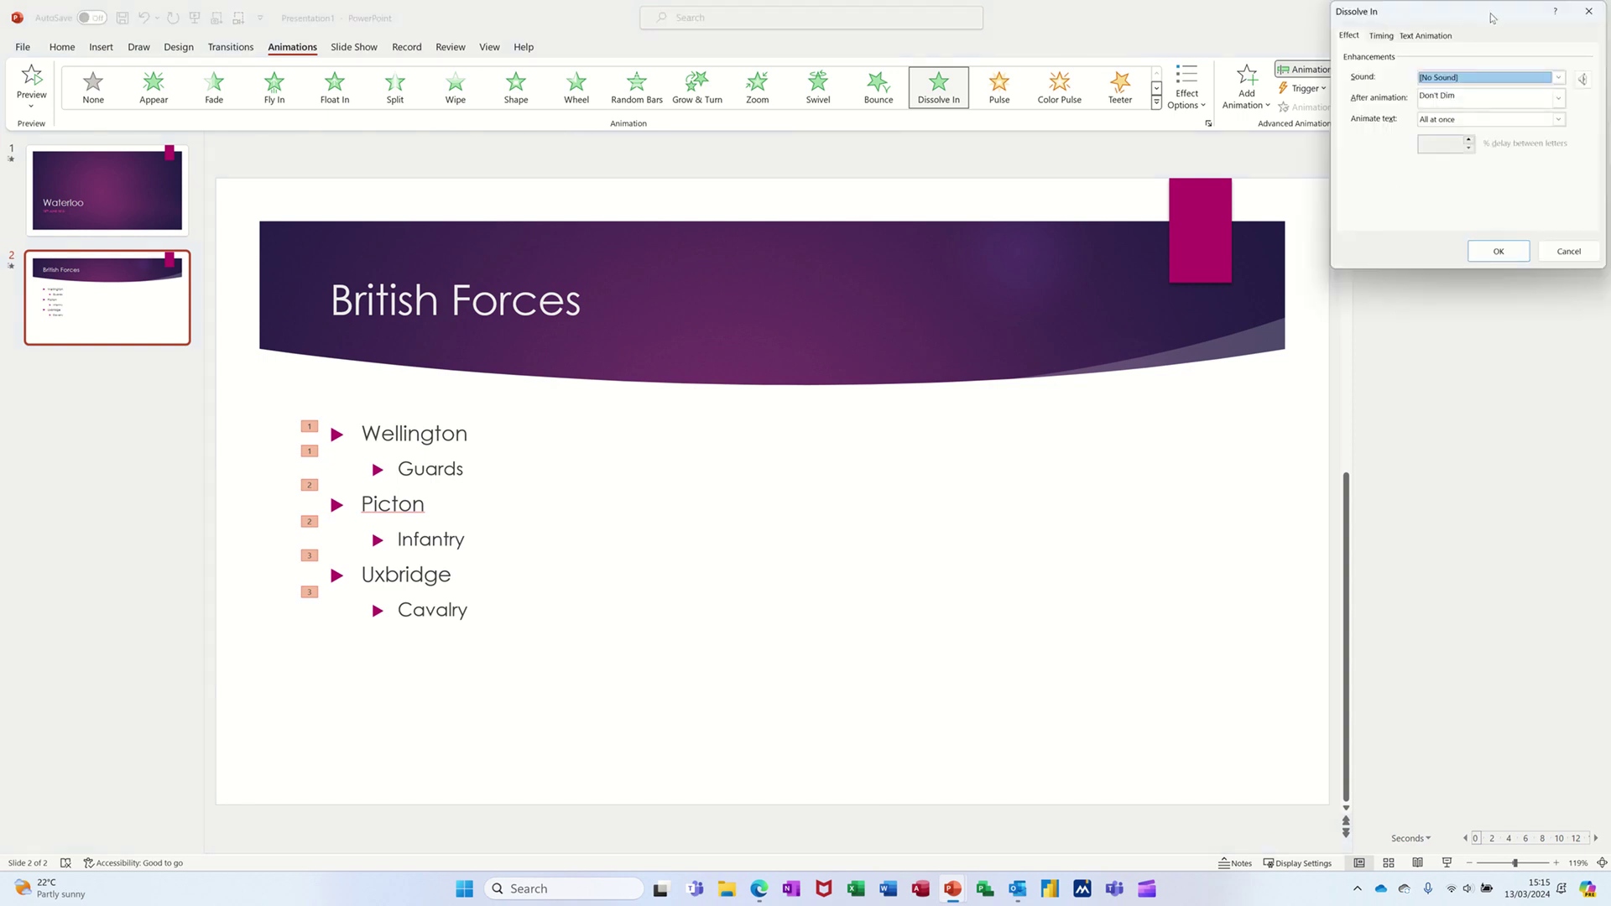
drag(1491, 10, 1222, 187)
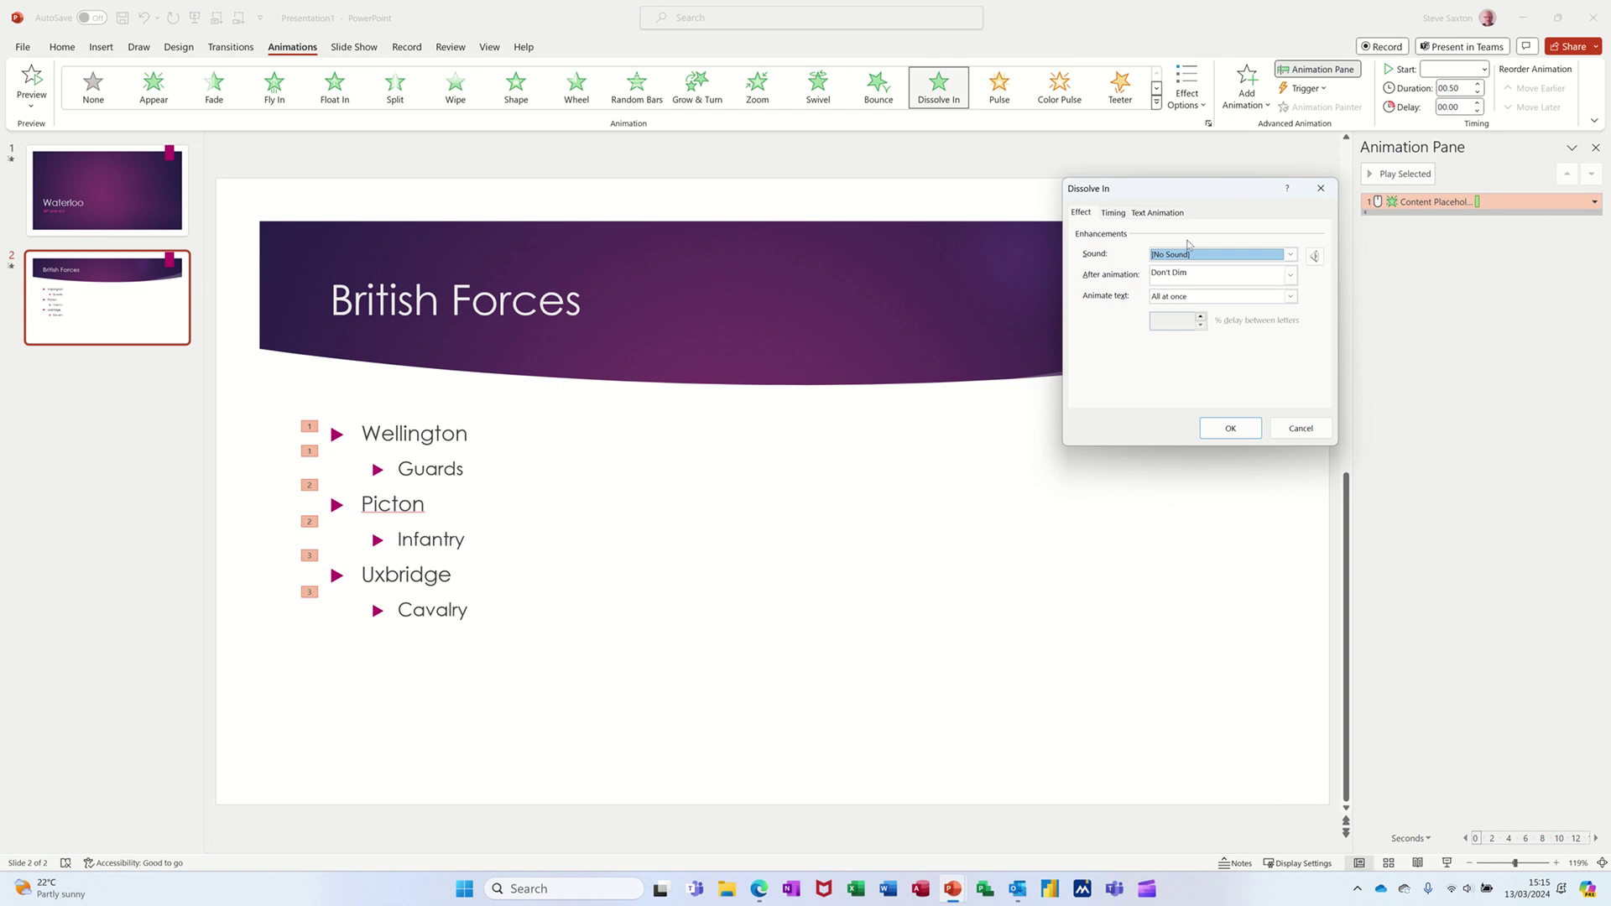
click(1291, 276)
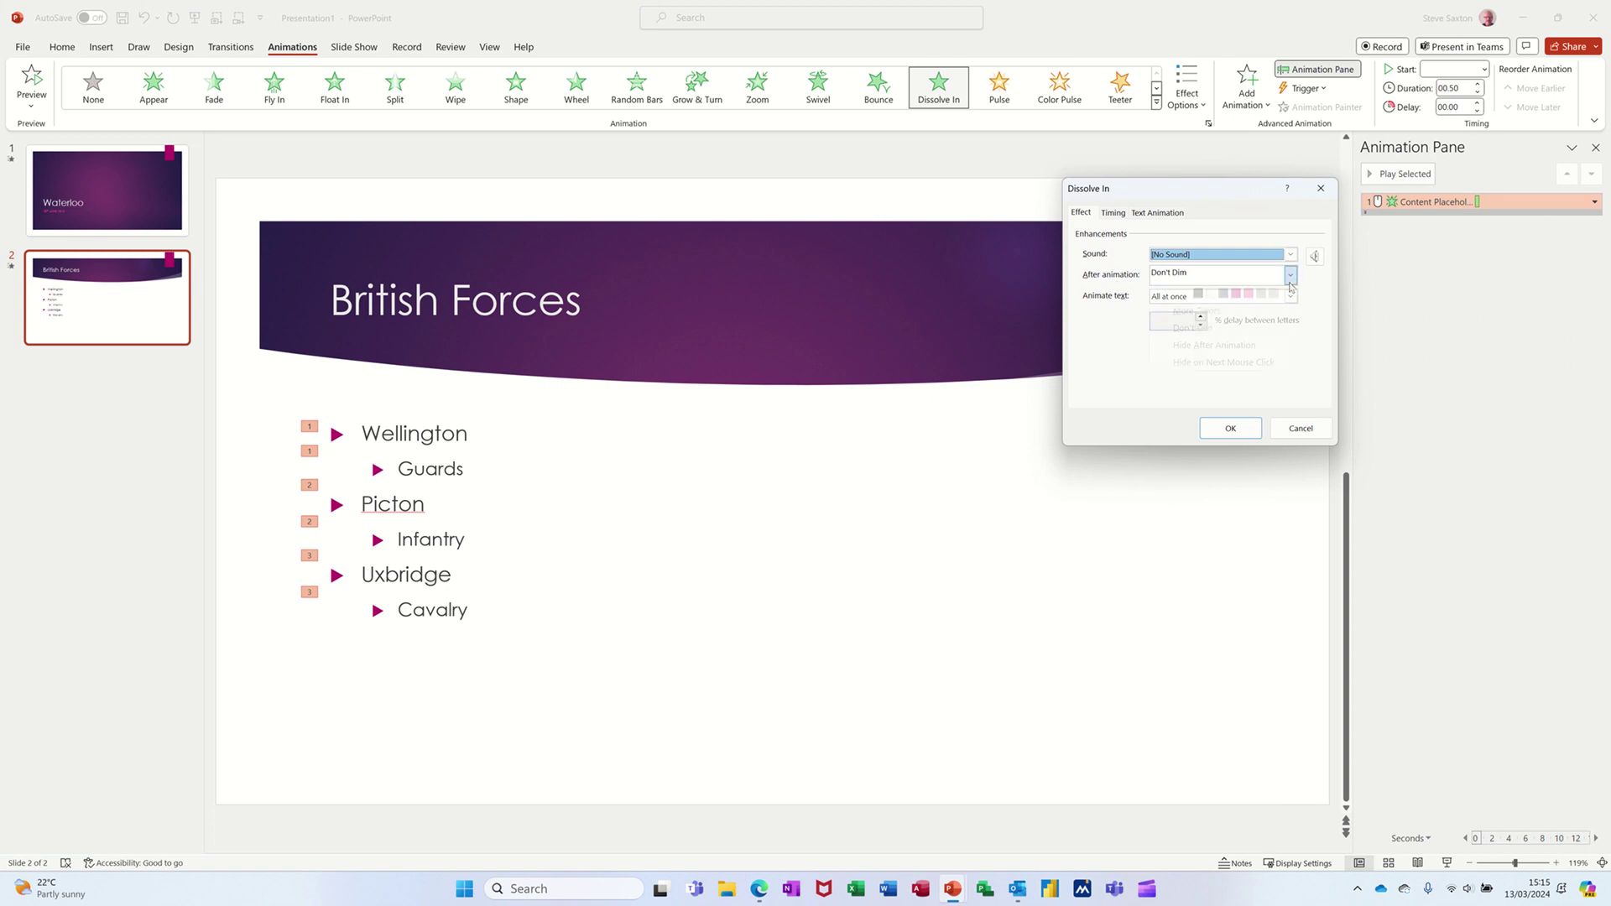
click(1244, 295)
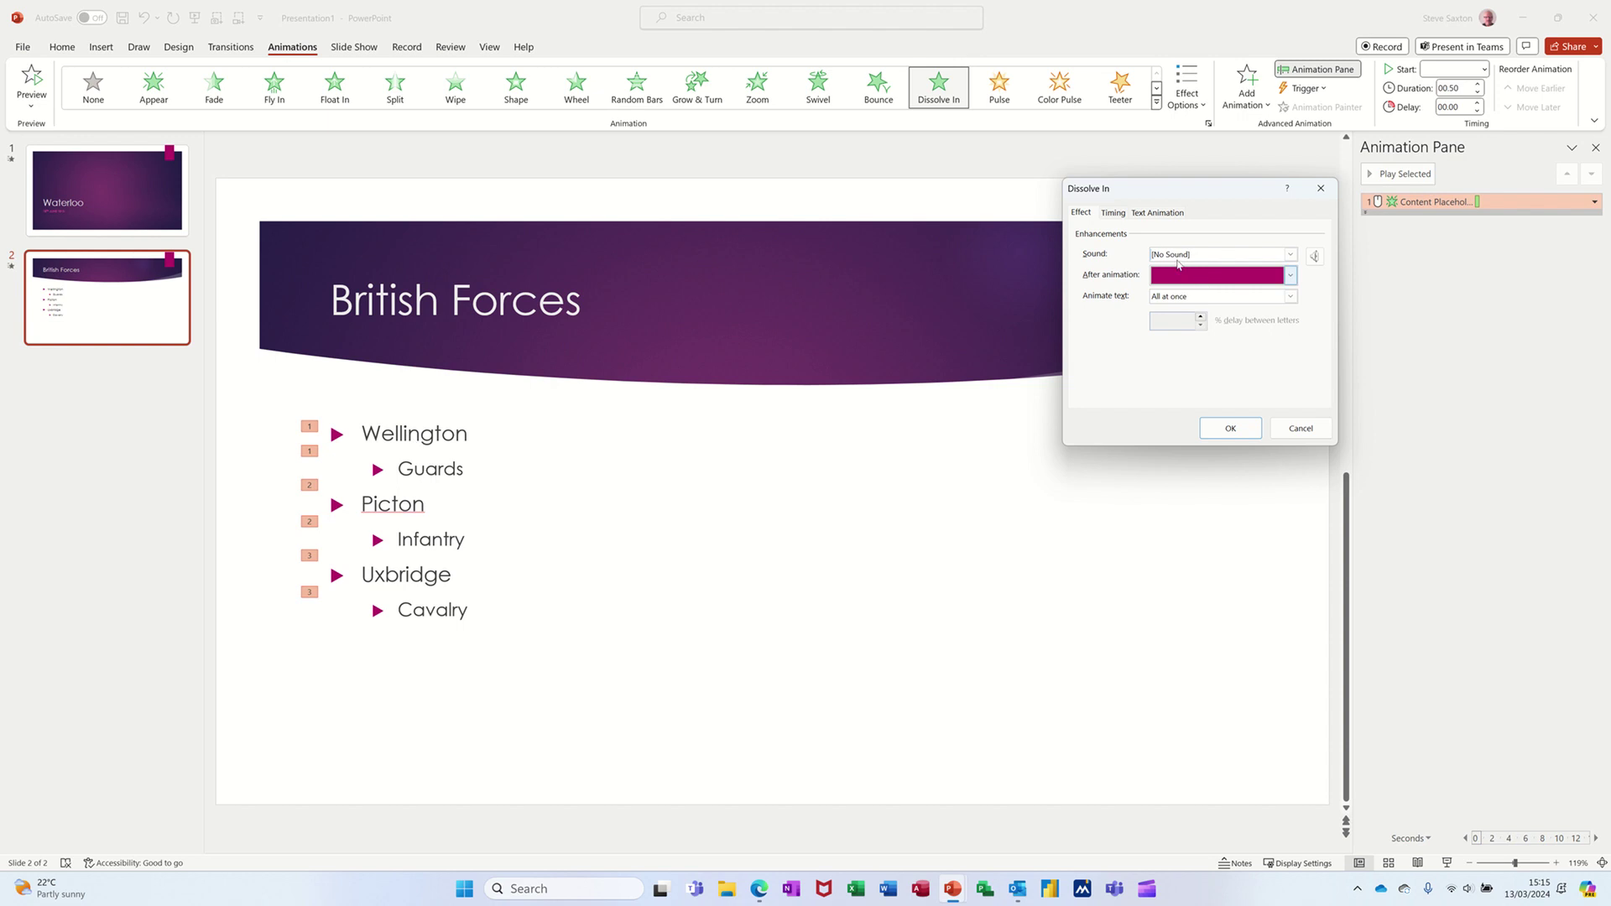
click(1153, 215)
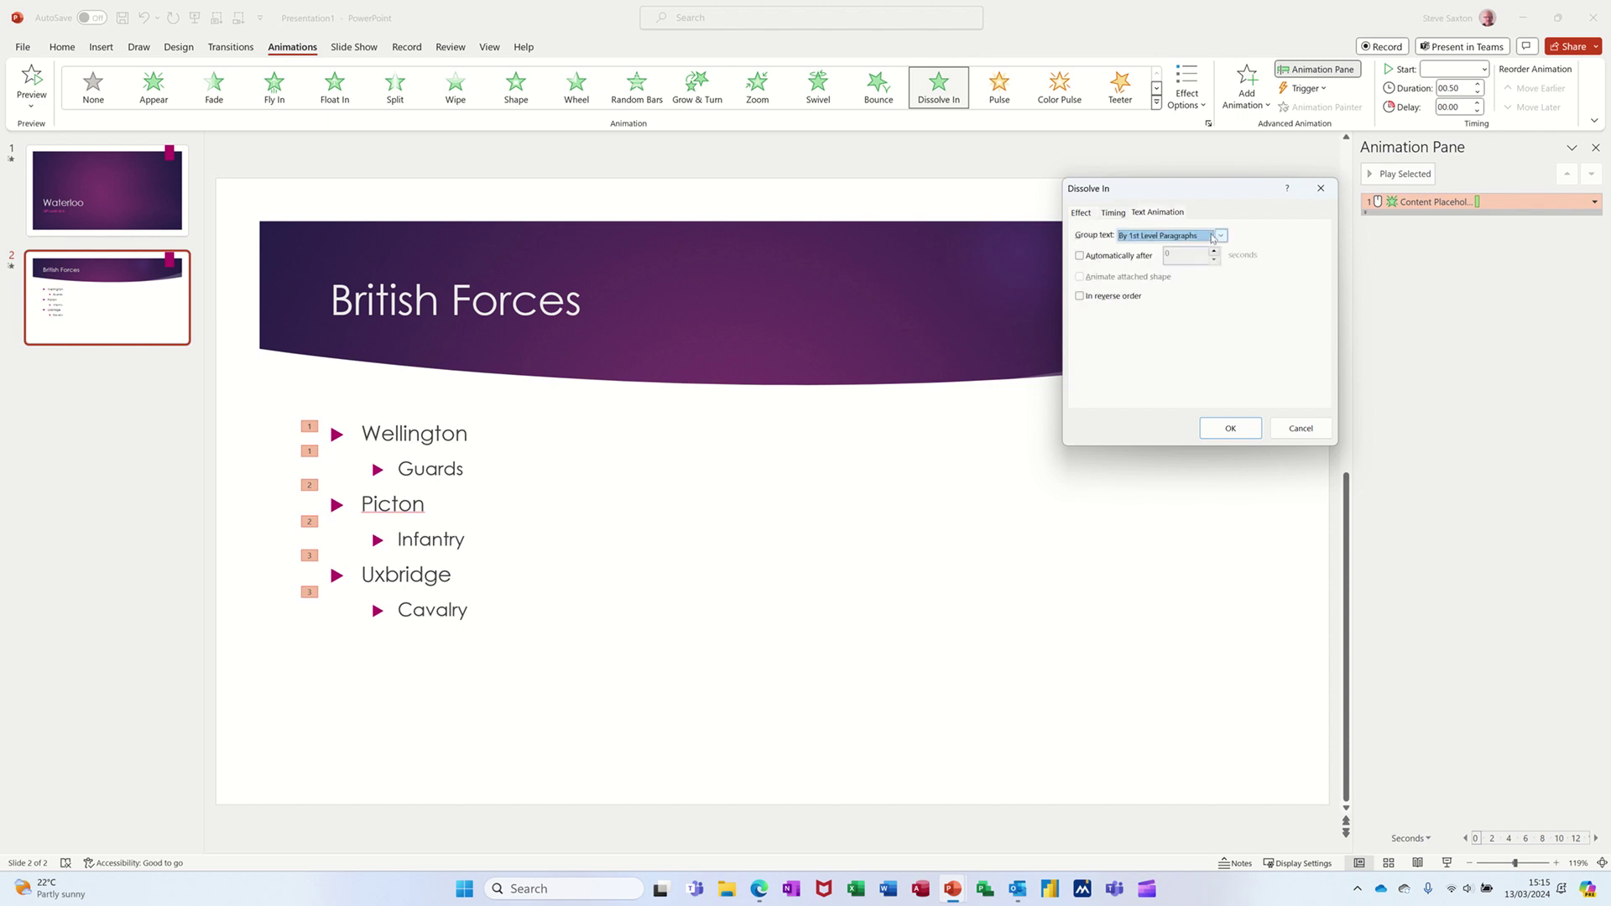
click(1221, 235)
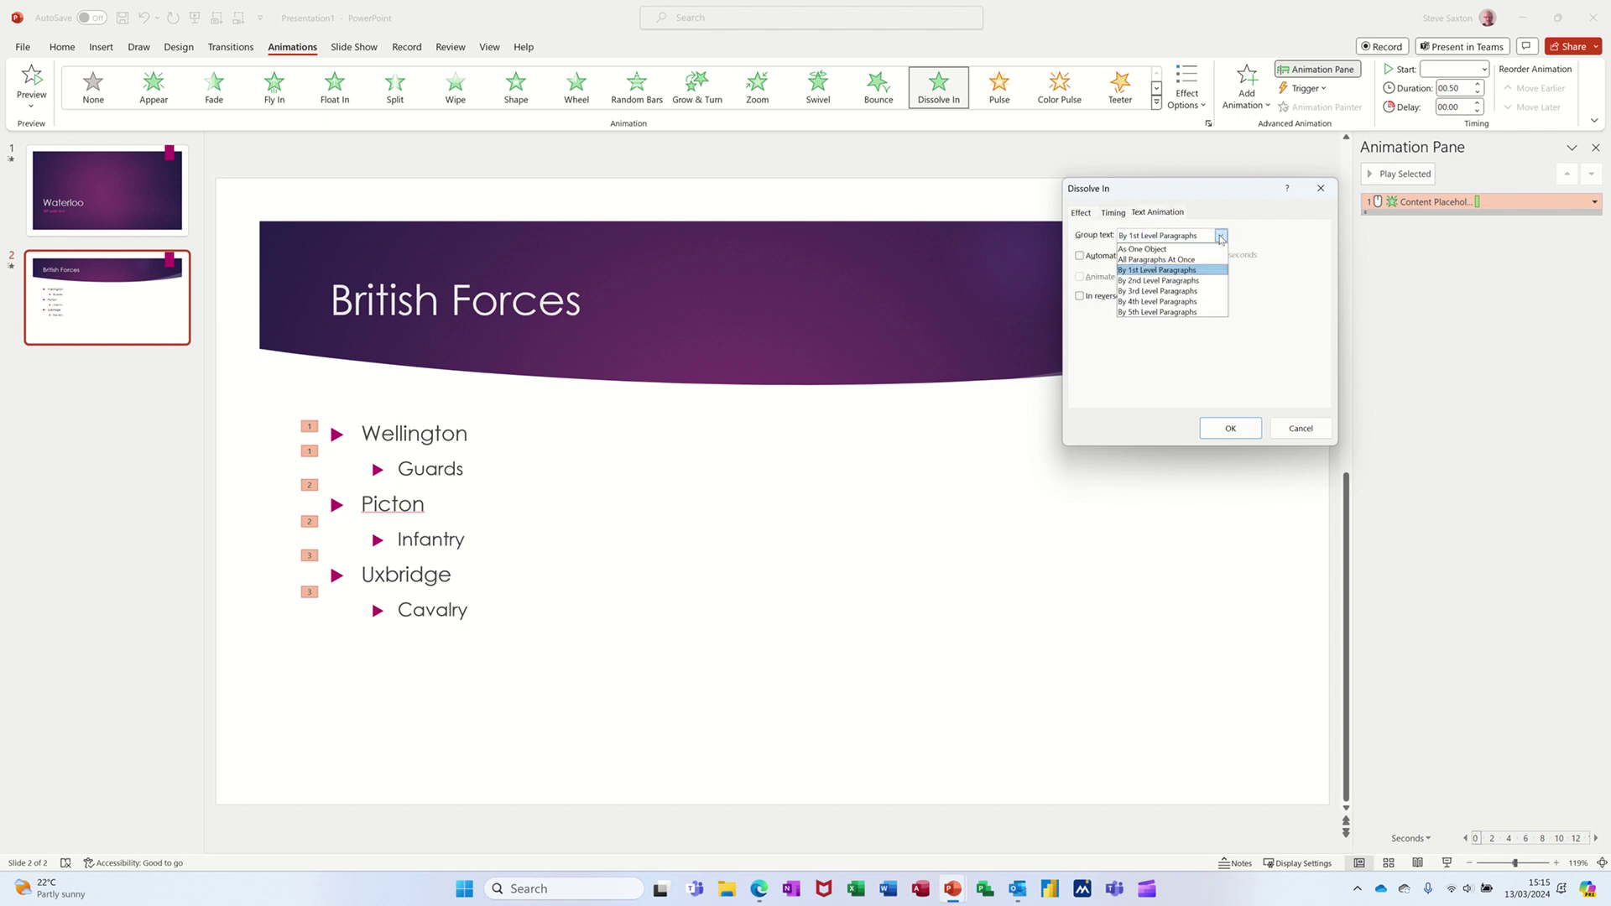
click(1164, 312)
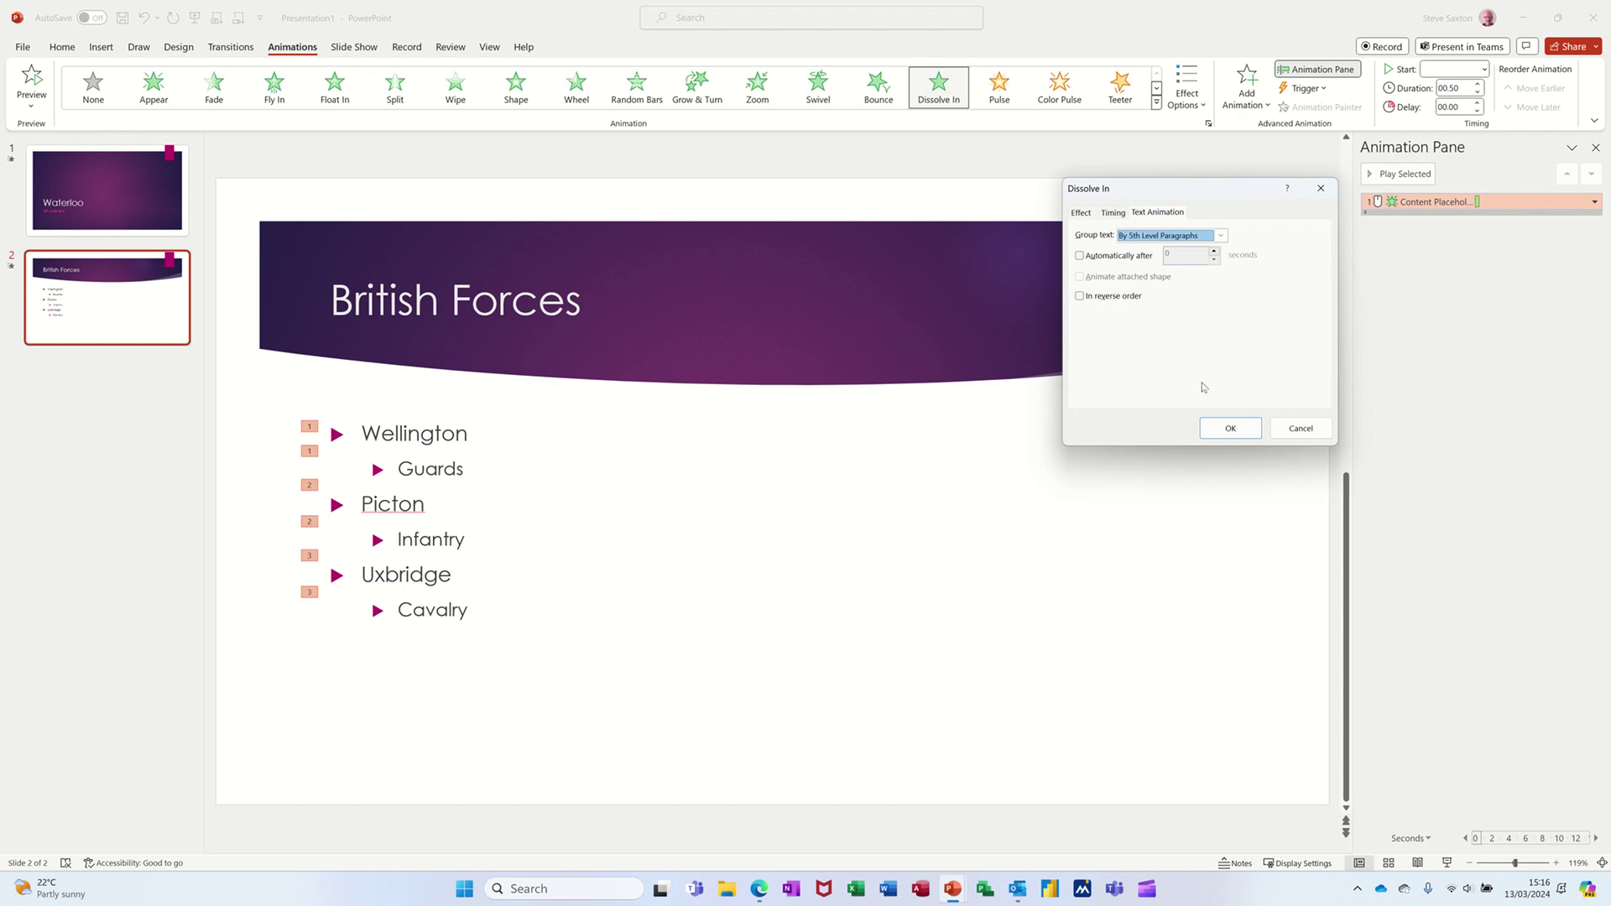
click(1228, 427)
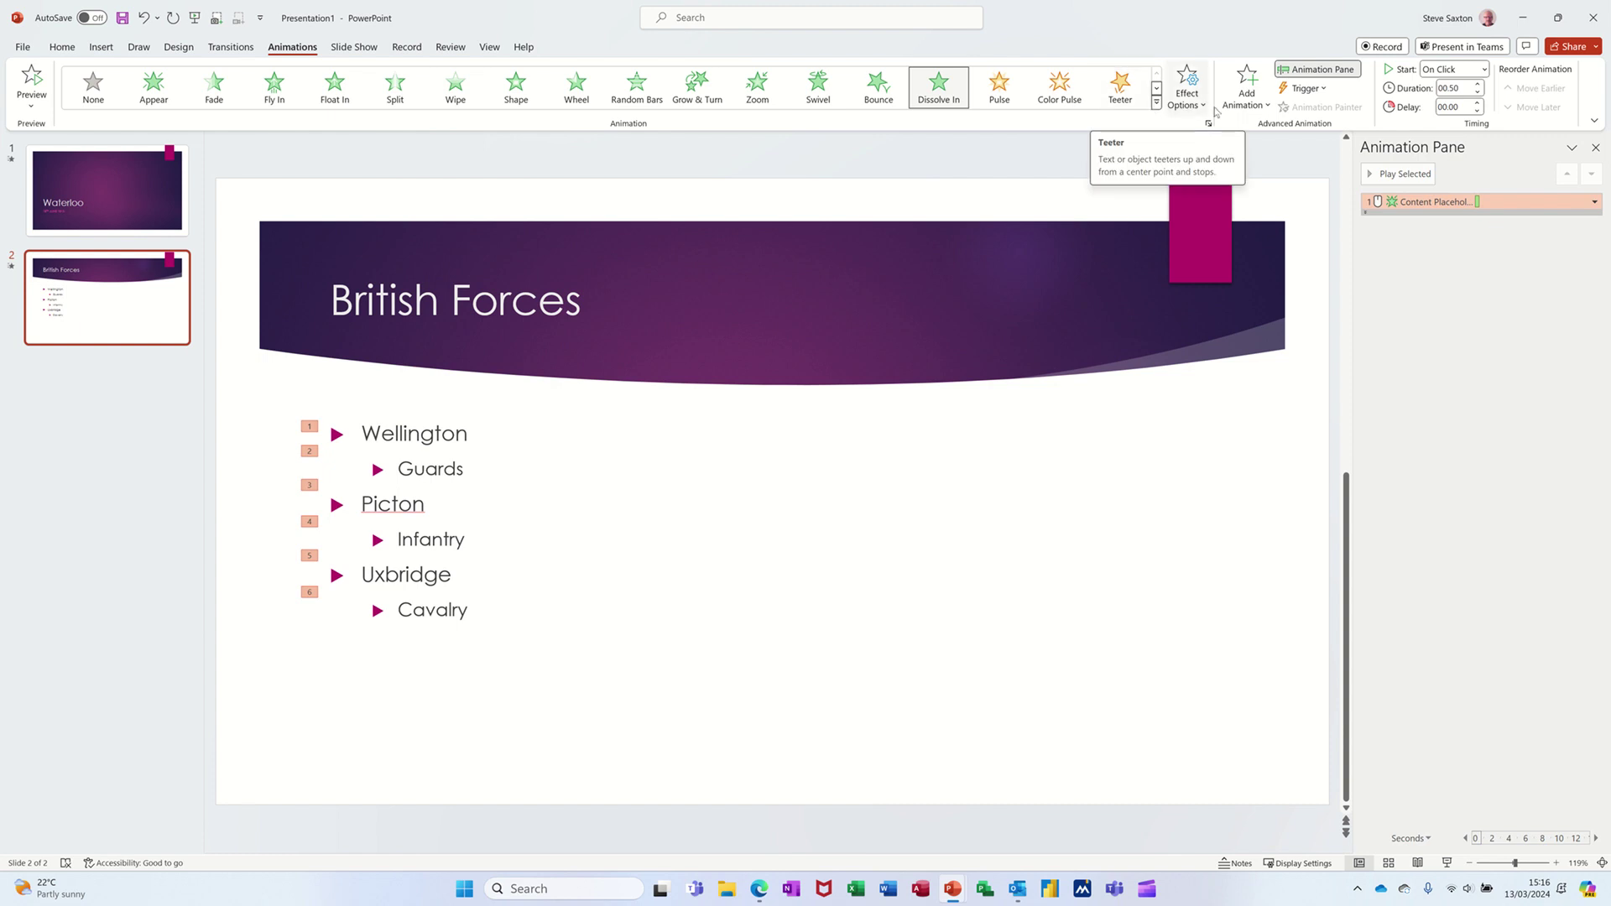
Add a Grow/Shrink emphasis to the bullet list and expand it into per-bullet entries
click(1243, 97)
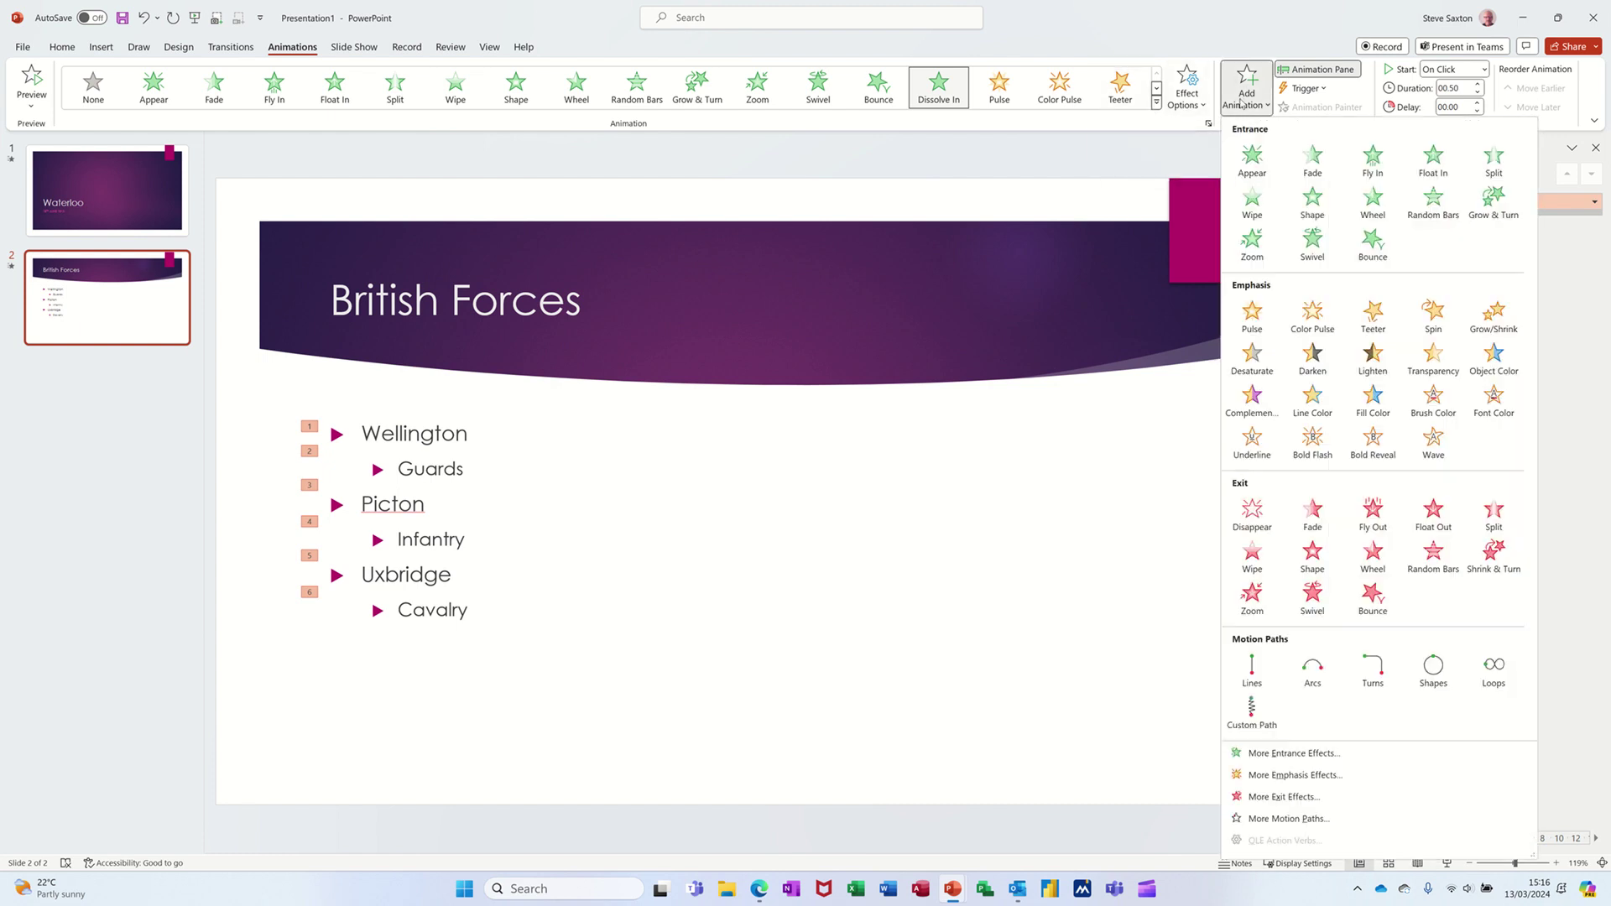
click(1495, 314)
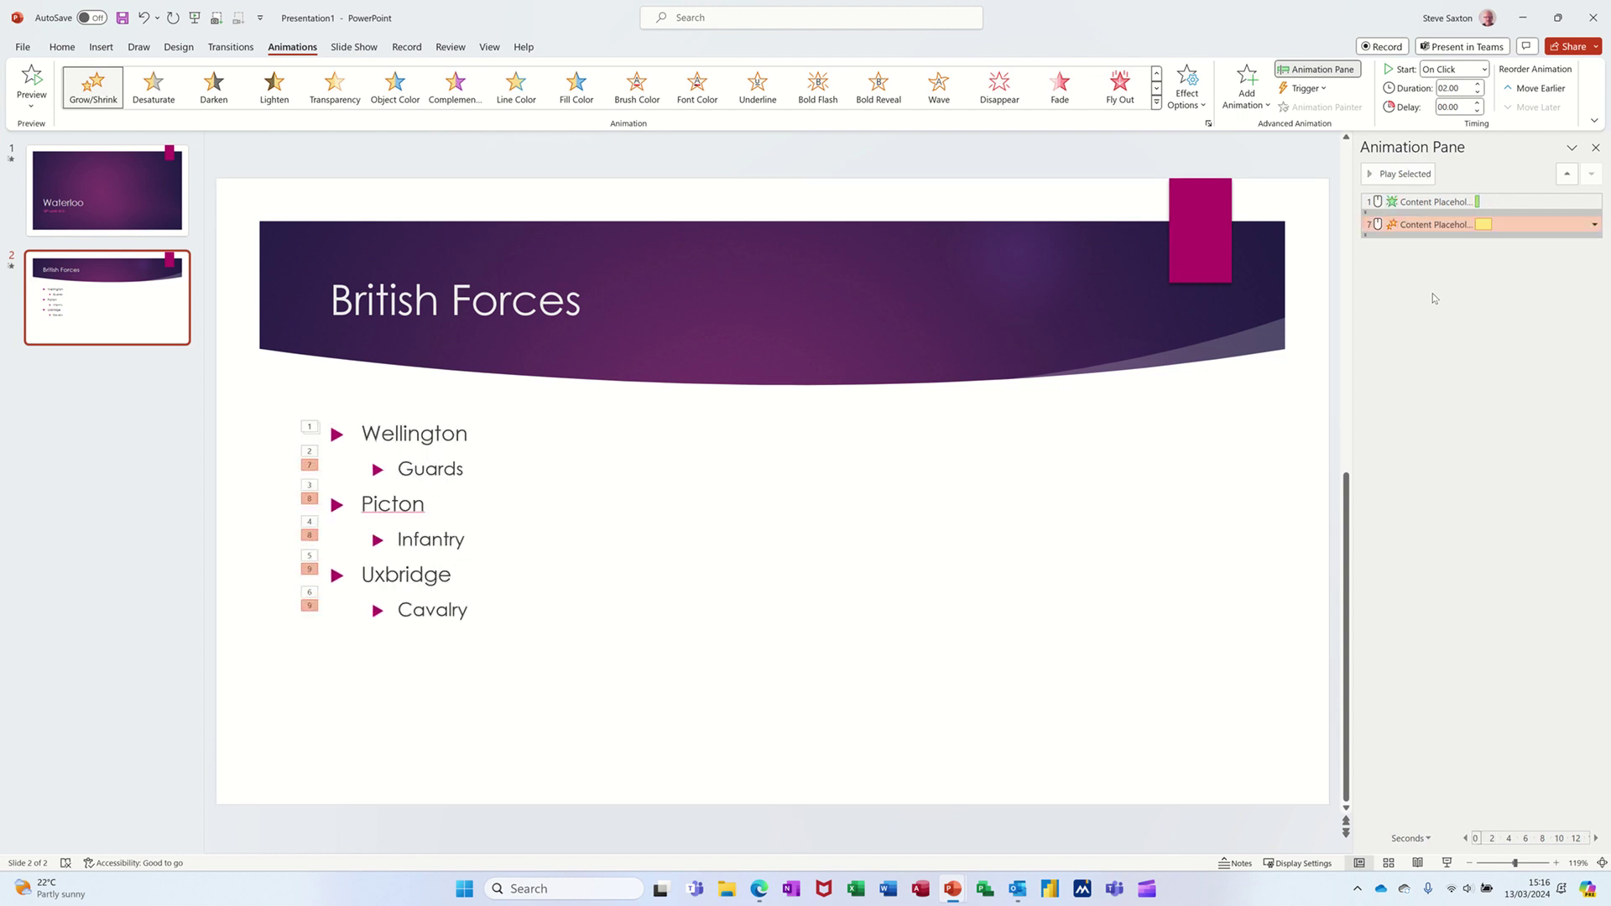
click(1366, 236)
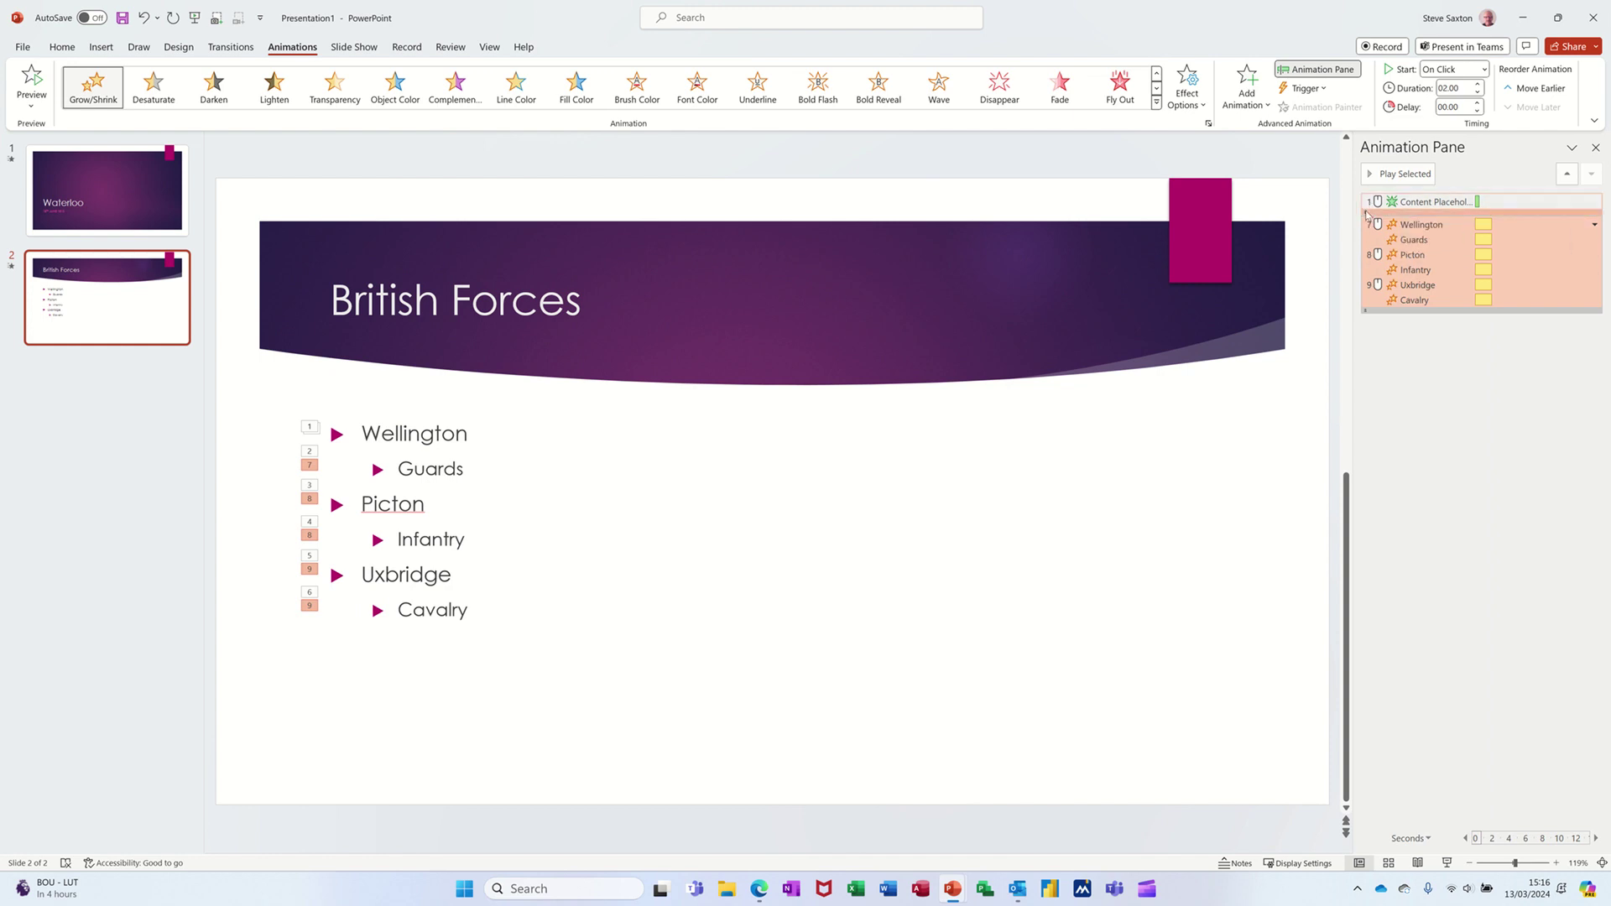
Expand the entrance animations and move Wellington's grow/shrink right after its Dissolve In
click(1367, 212)
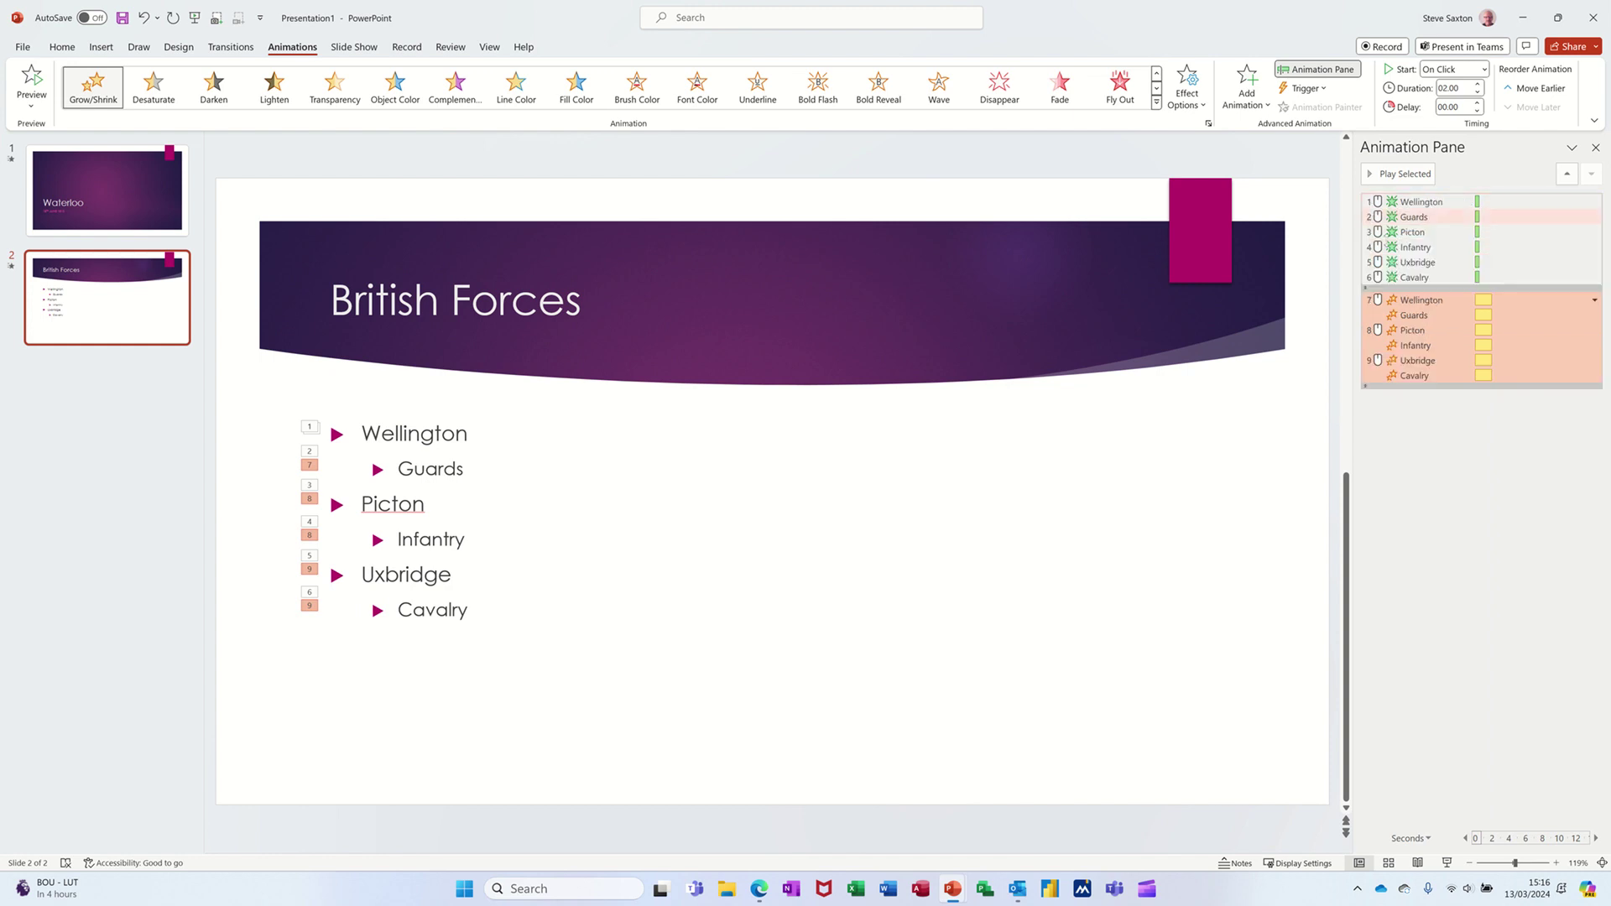
click(1443, 299)
click(1457, 411)
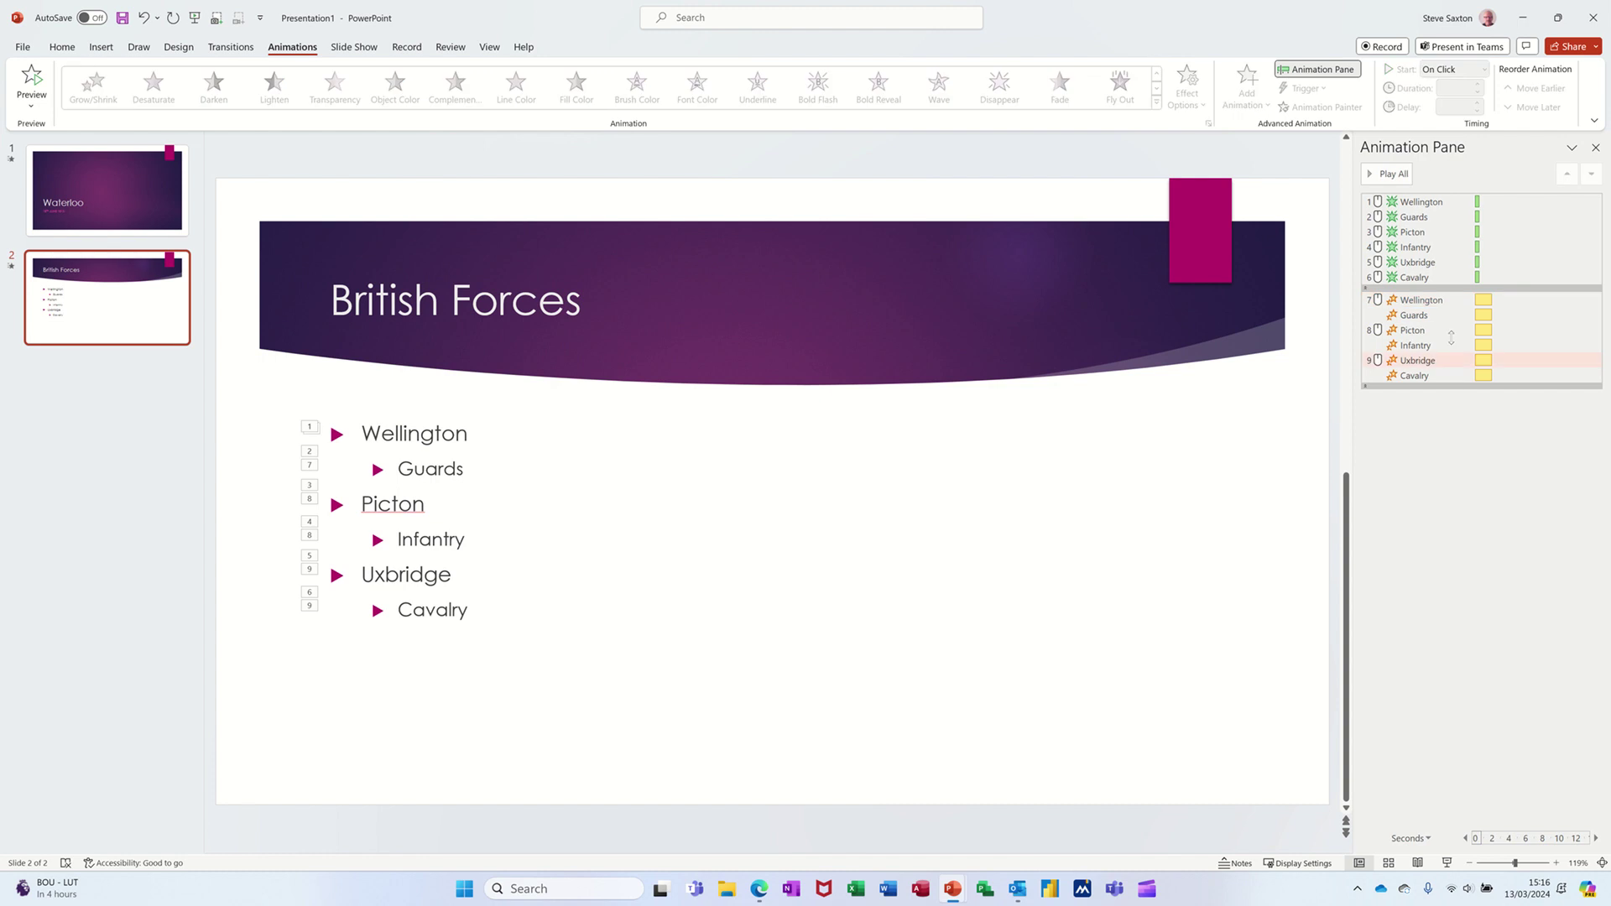
click(1447, 301)
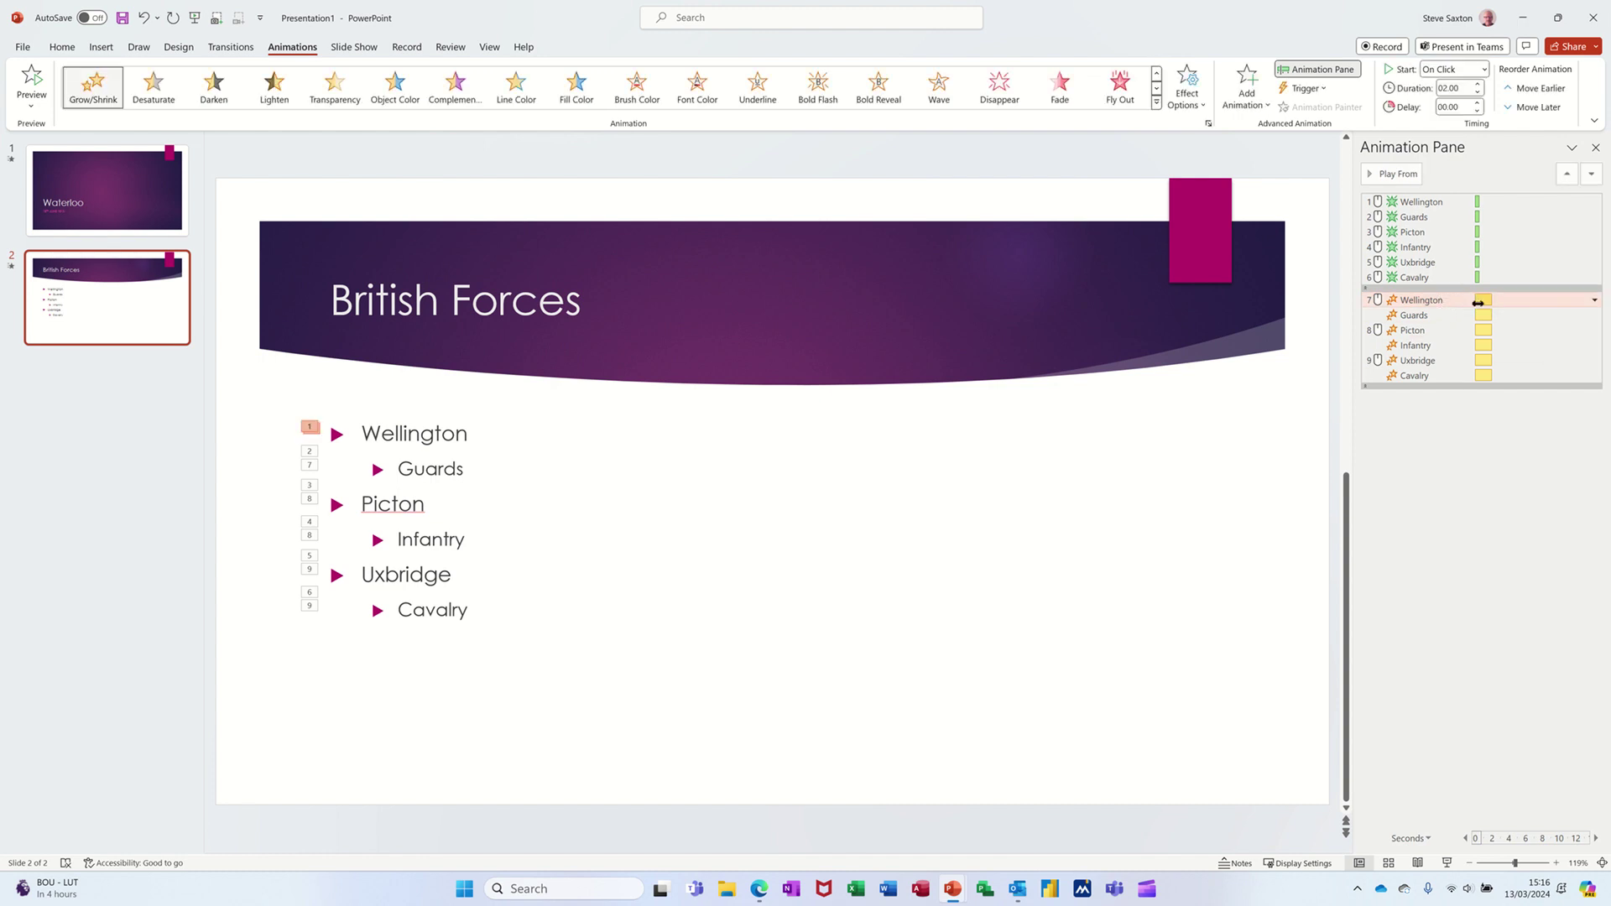
drag(1390, 307, 1409, 220)
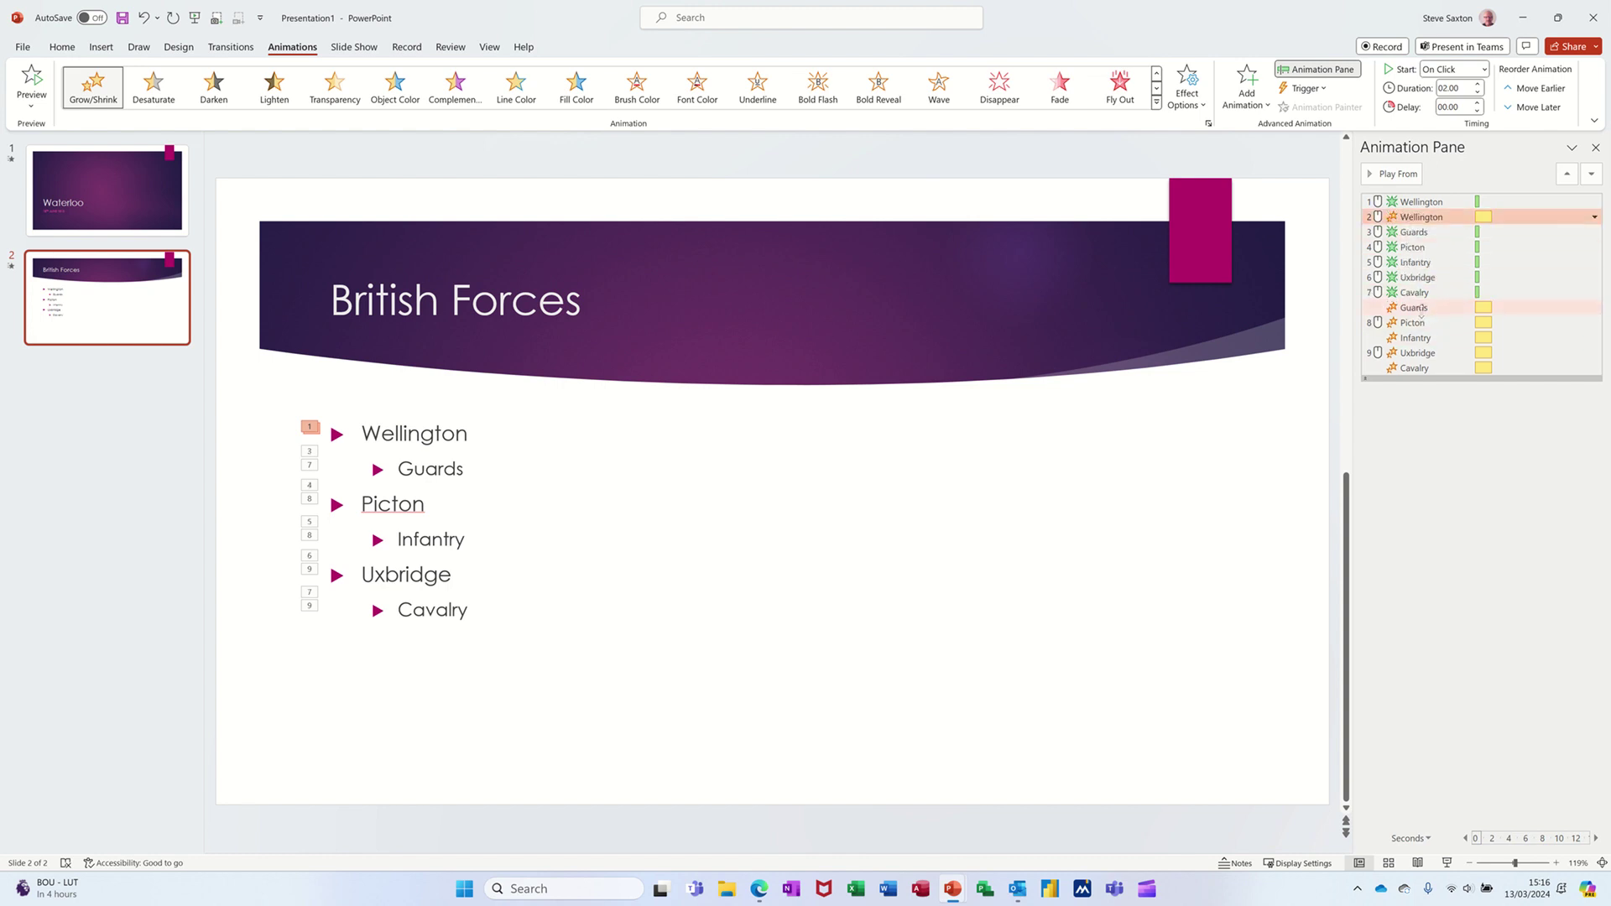
Move the Guards, Picton and Infantry grow/shrink rows below their matching Dissolve In entries
click(1424, 308)
drag(1428, 307, 1436, 242)
click(1442, 319)
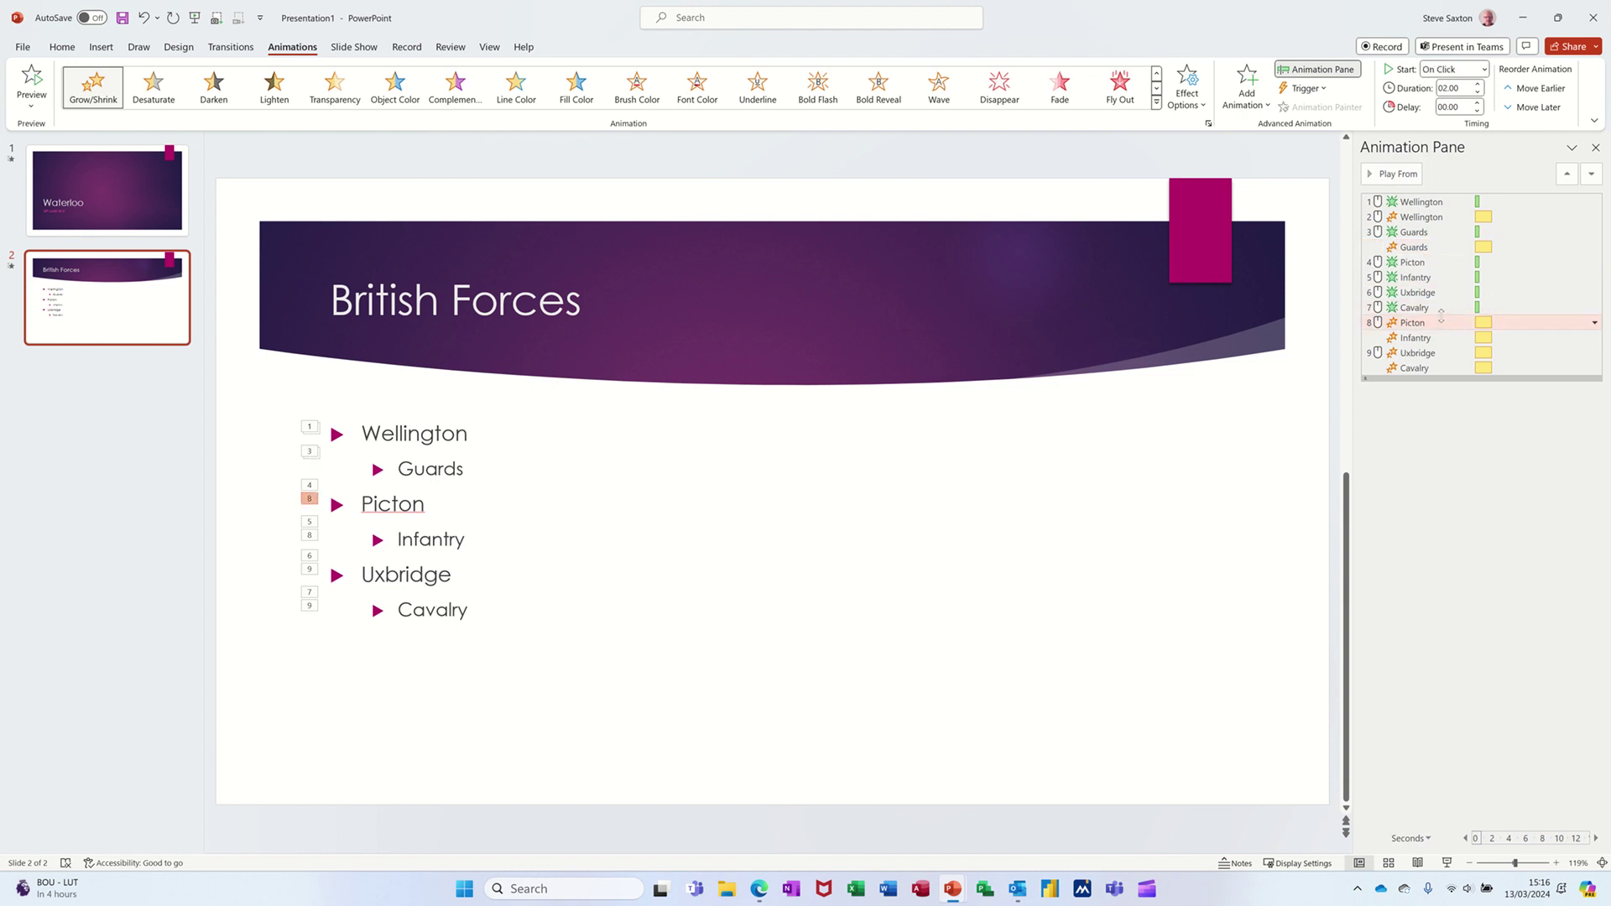
drag(1446, 318, 1450, 279)
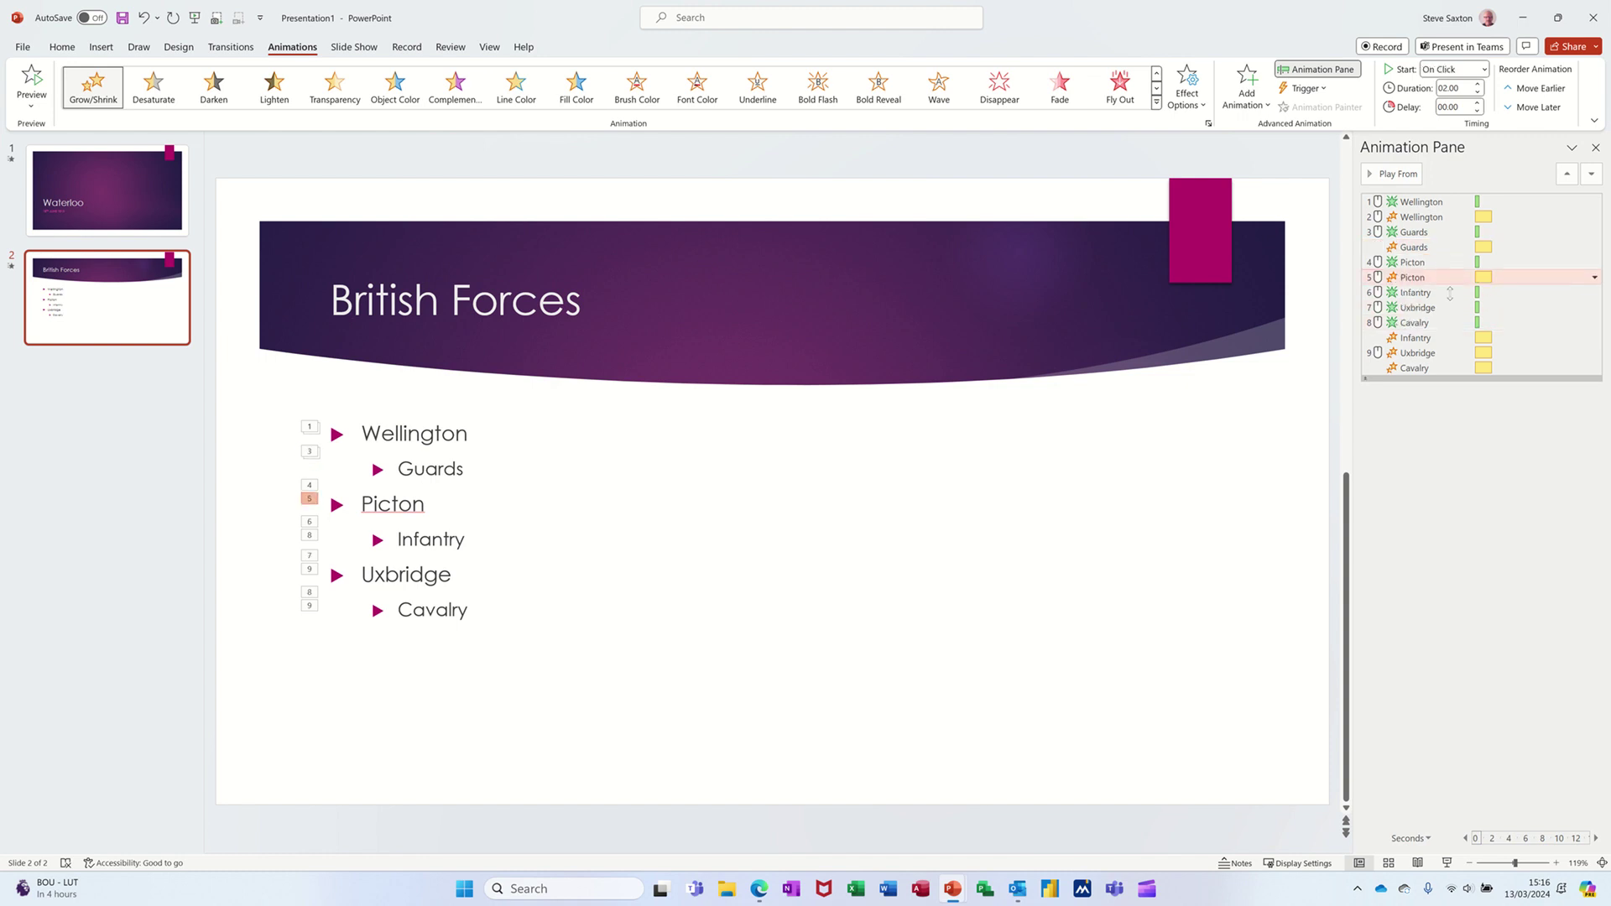
click(1451, 338)
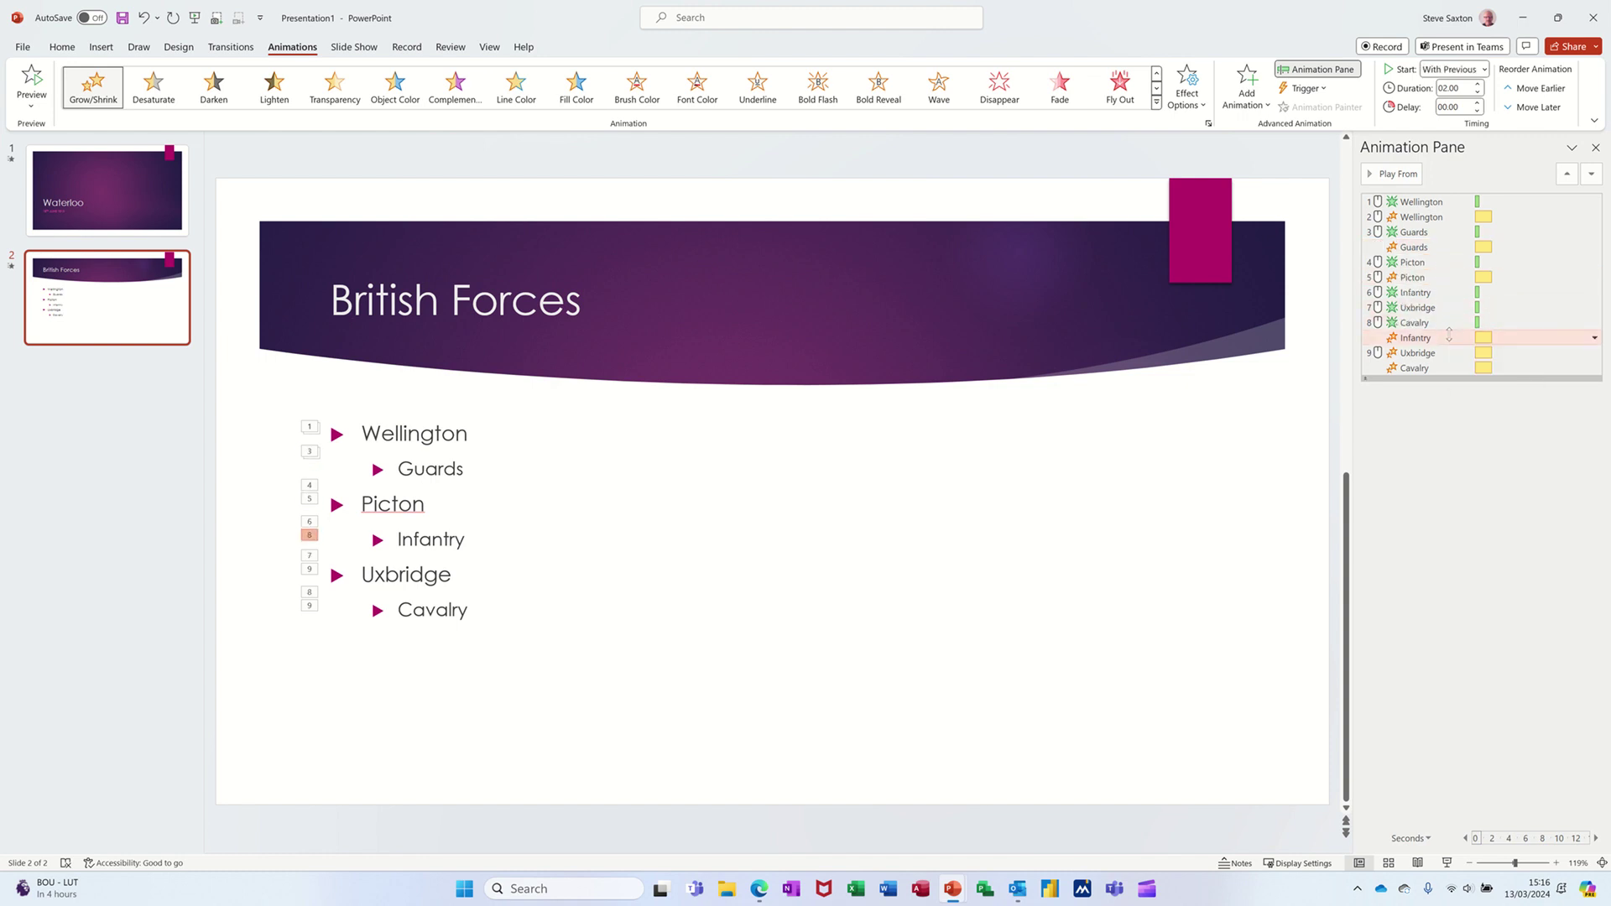
mouse_move(1449, 334)
mouse_down()
mouse_move(1446, 309)
mouse_move(1433, 338)
mouse_up()
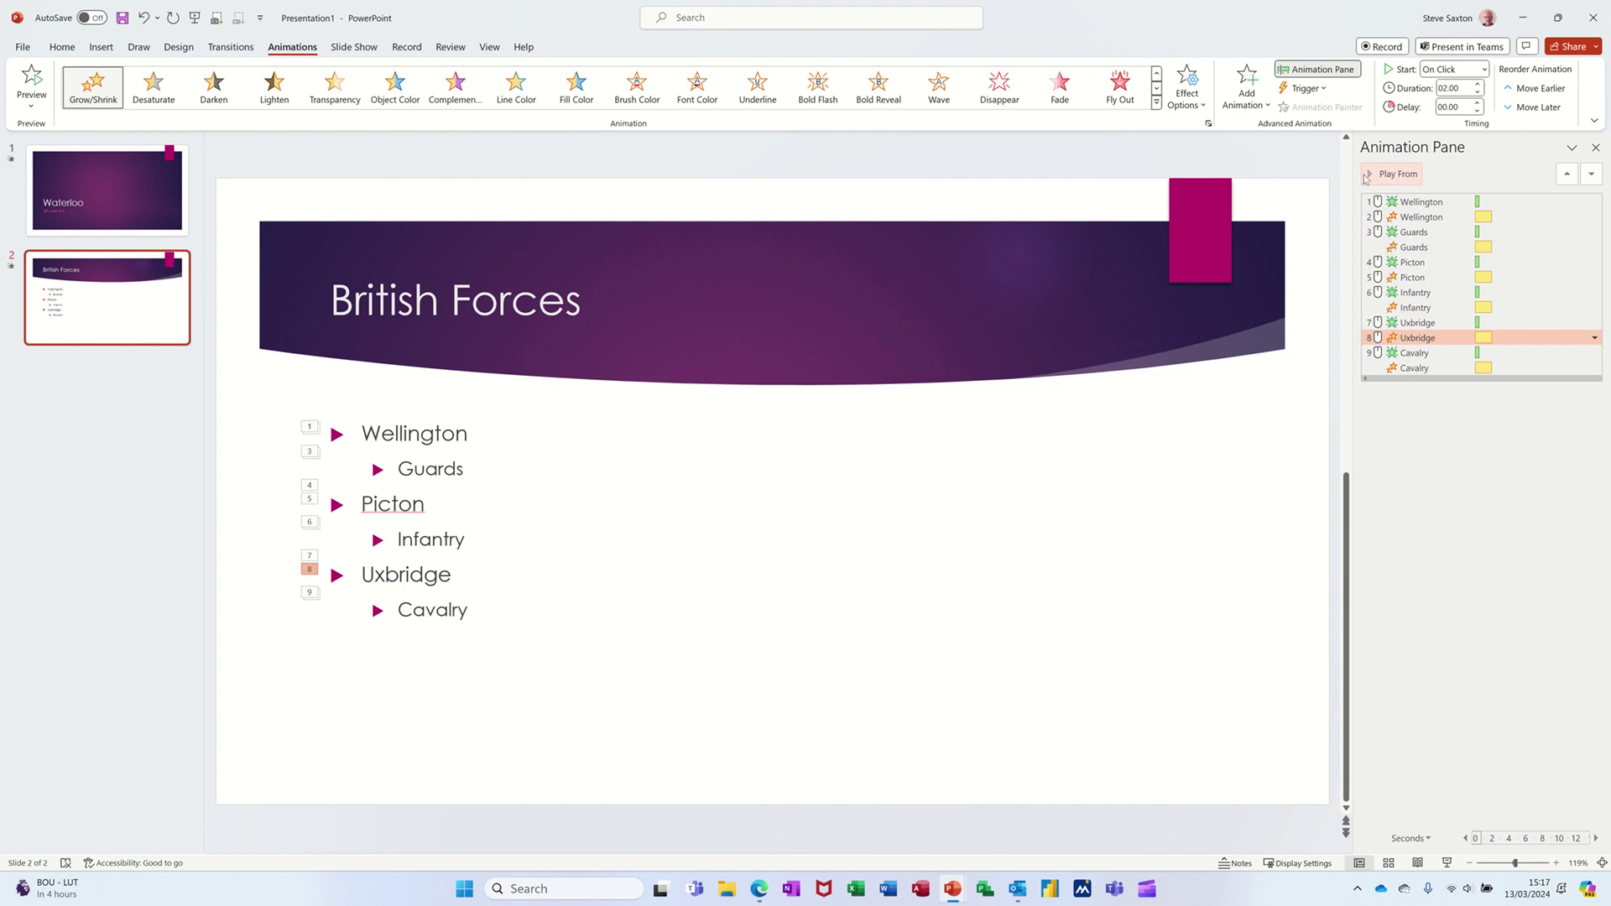
click(366, 432)
click(1397, 173)
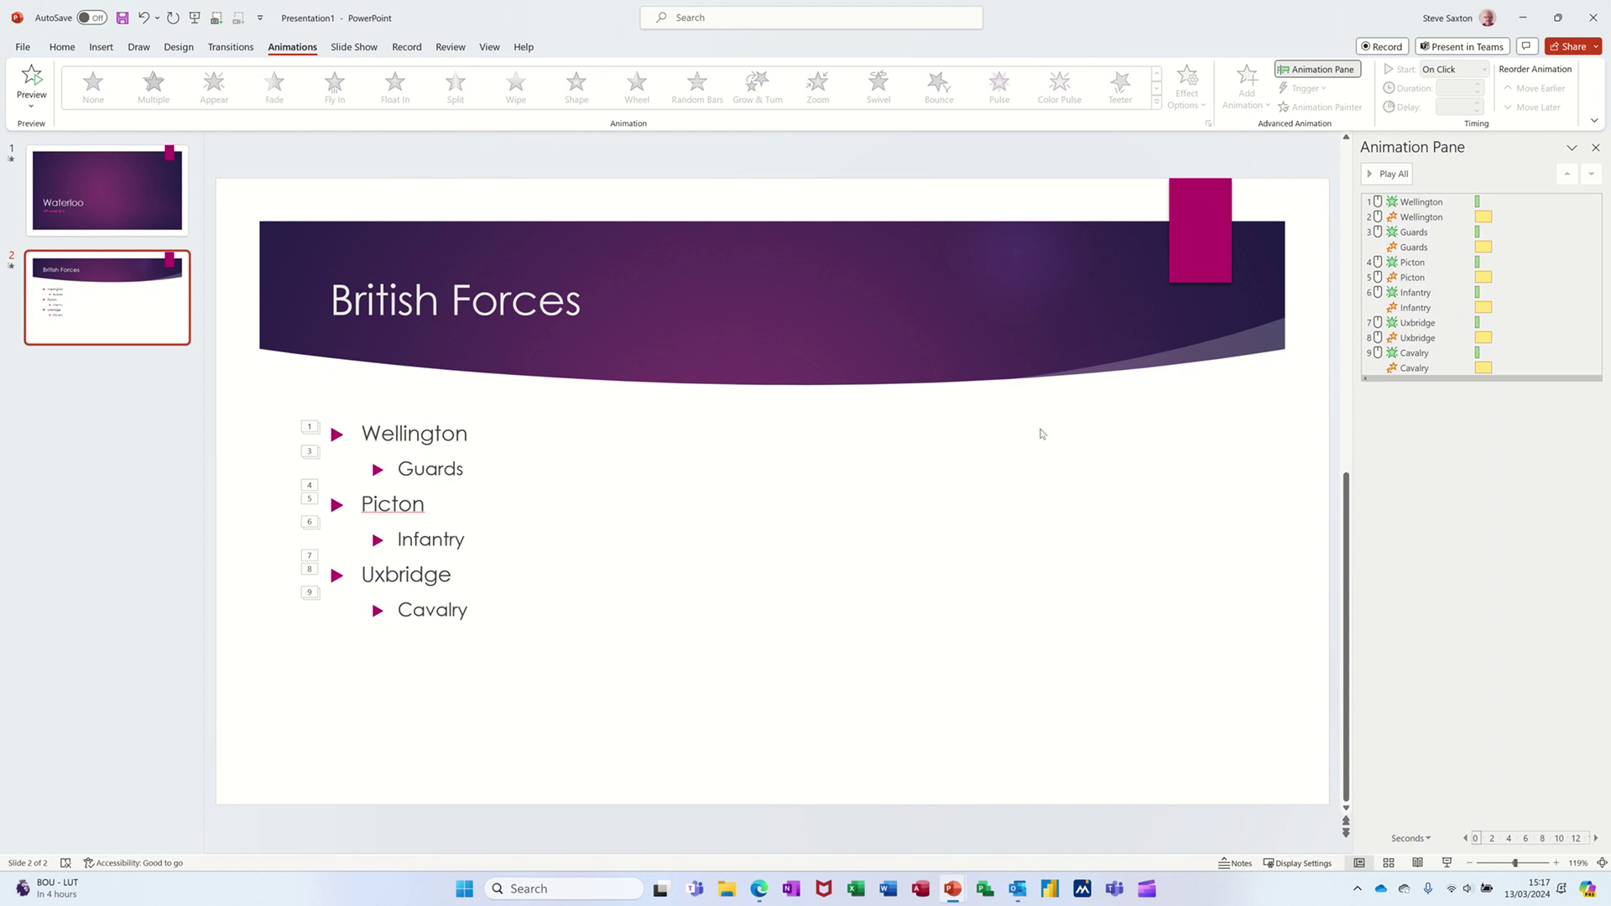
Add a Dissolve Out exit effect to the bulleted text box from More Exit Effects
click(361, 430)
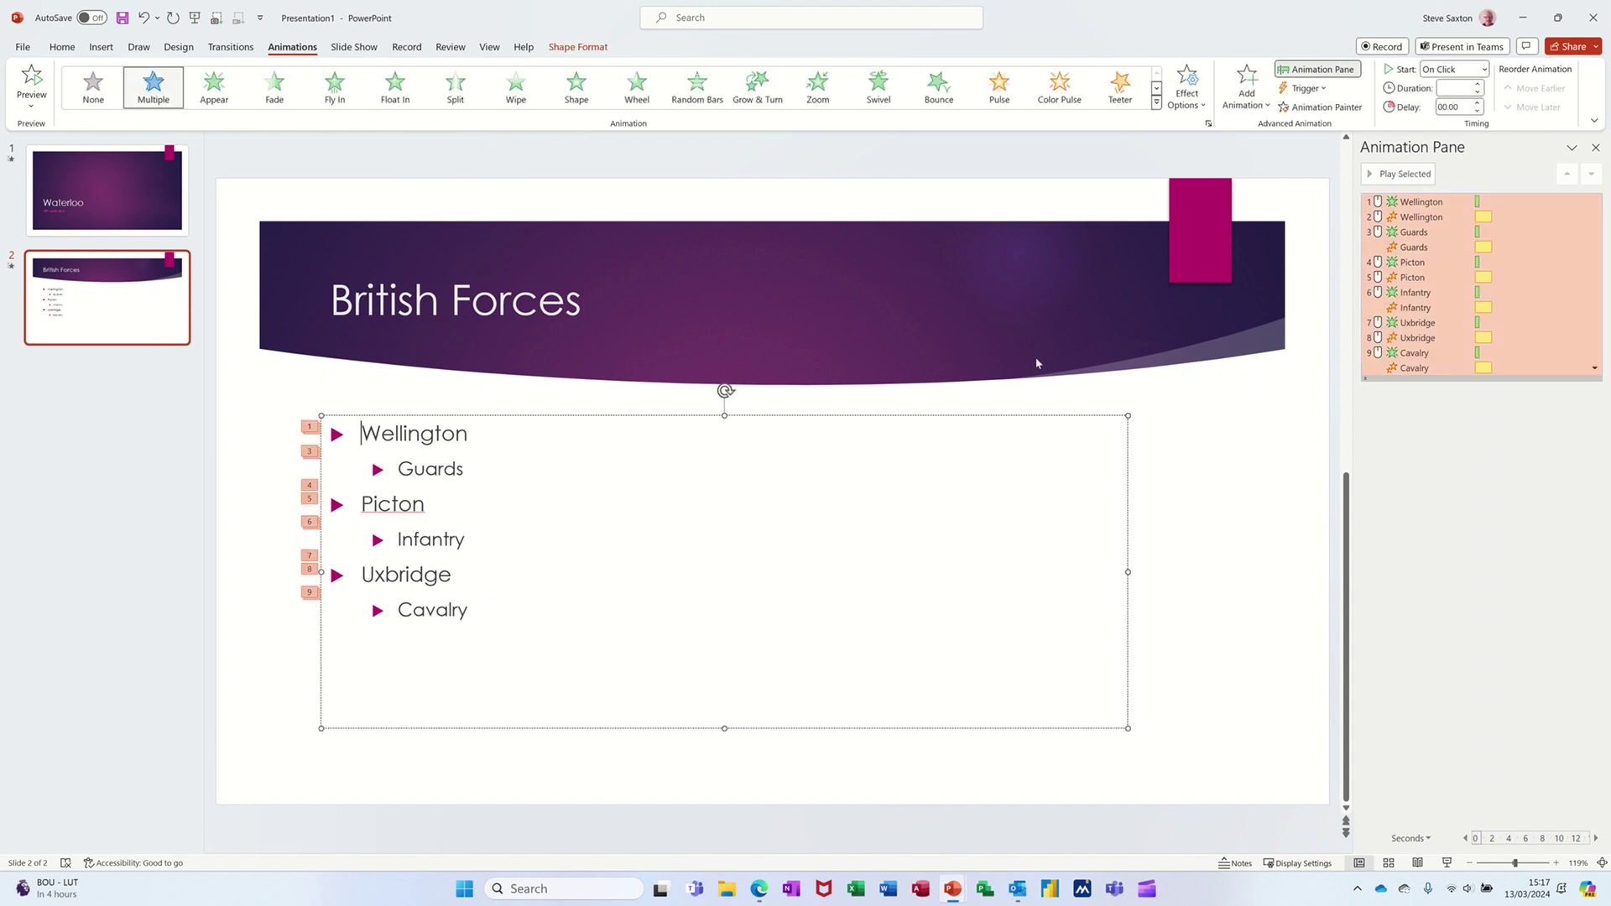
click(1259, 109)
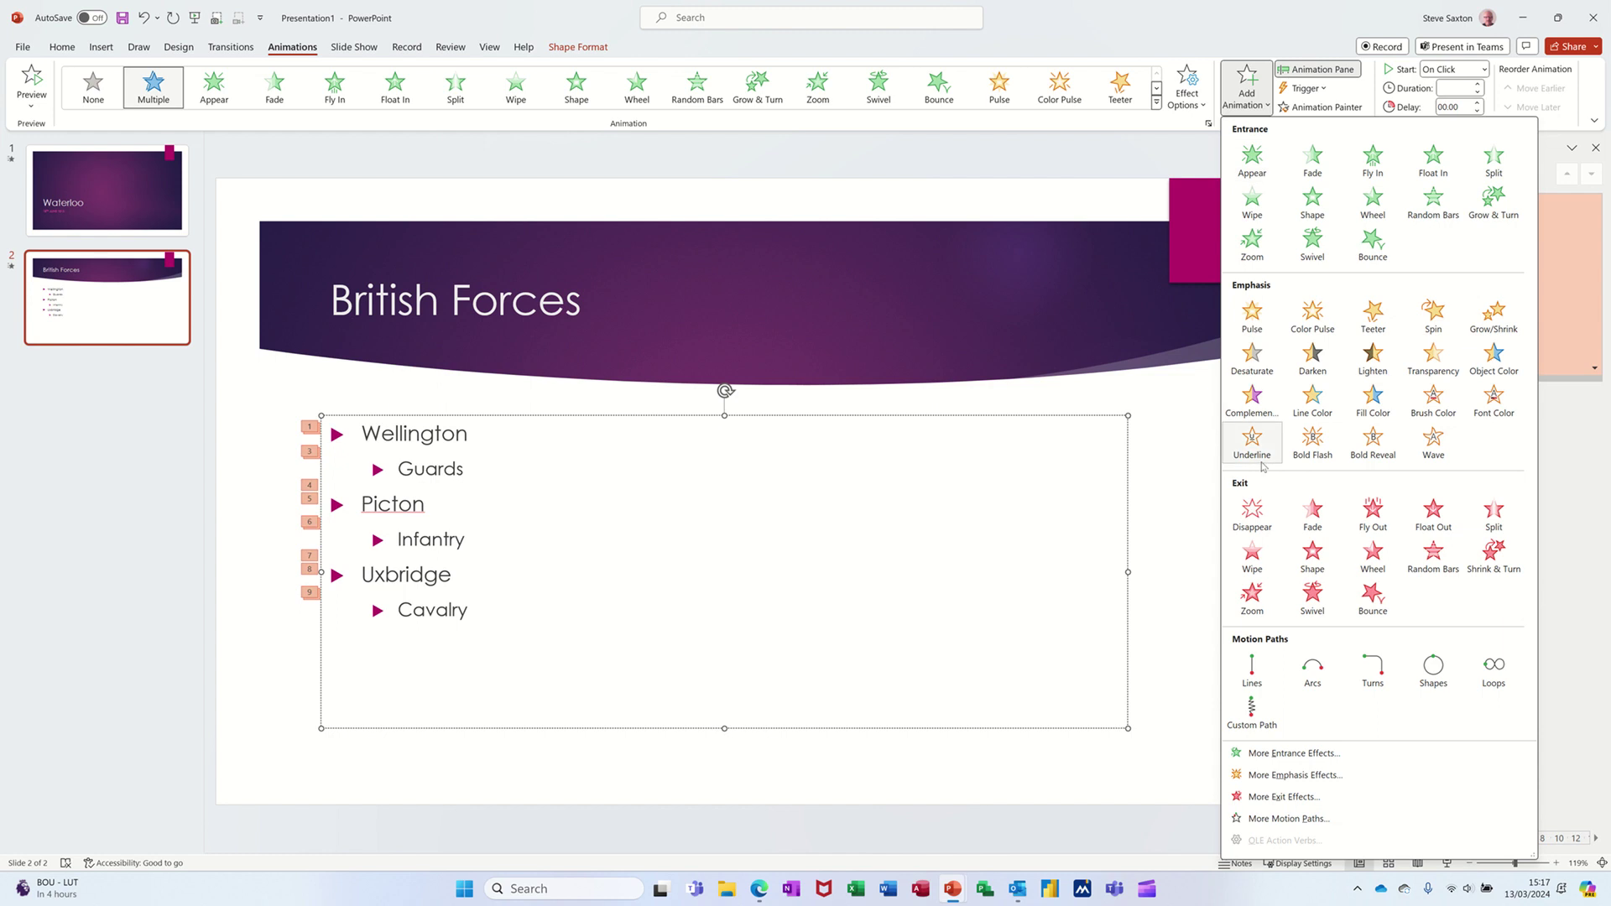
click(1264, 797)
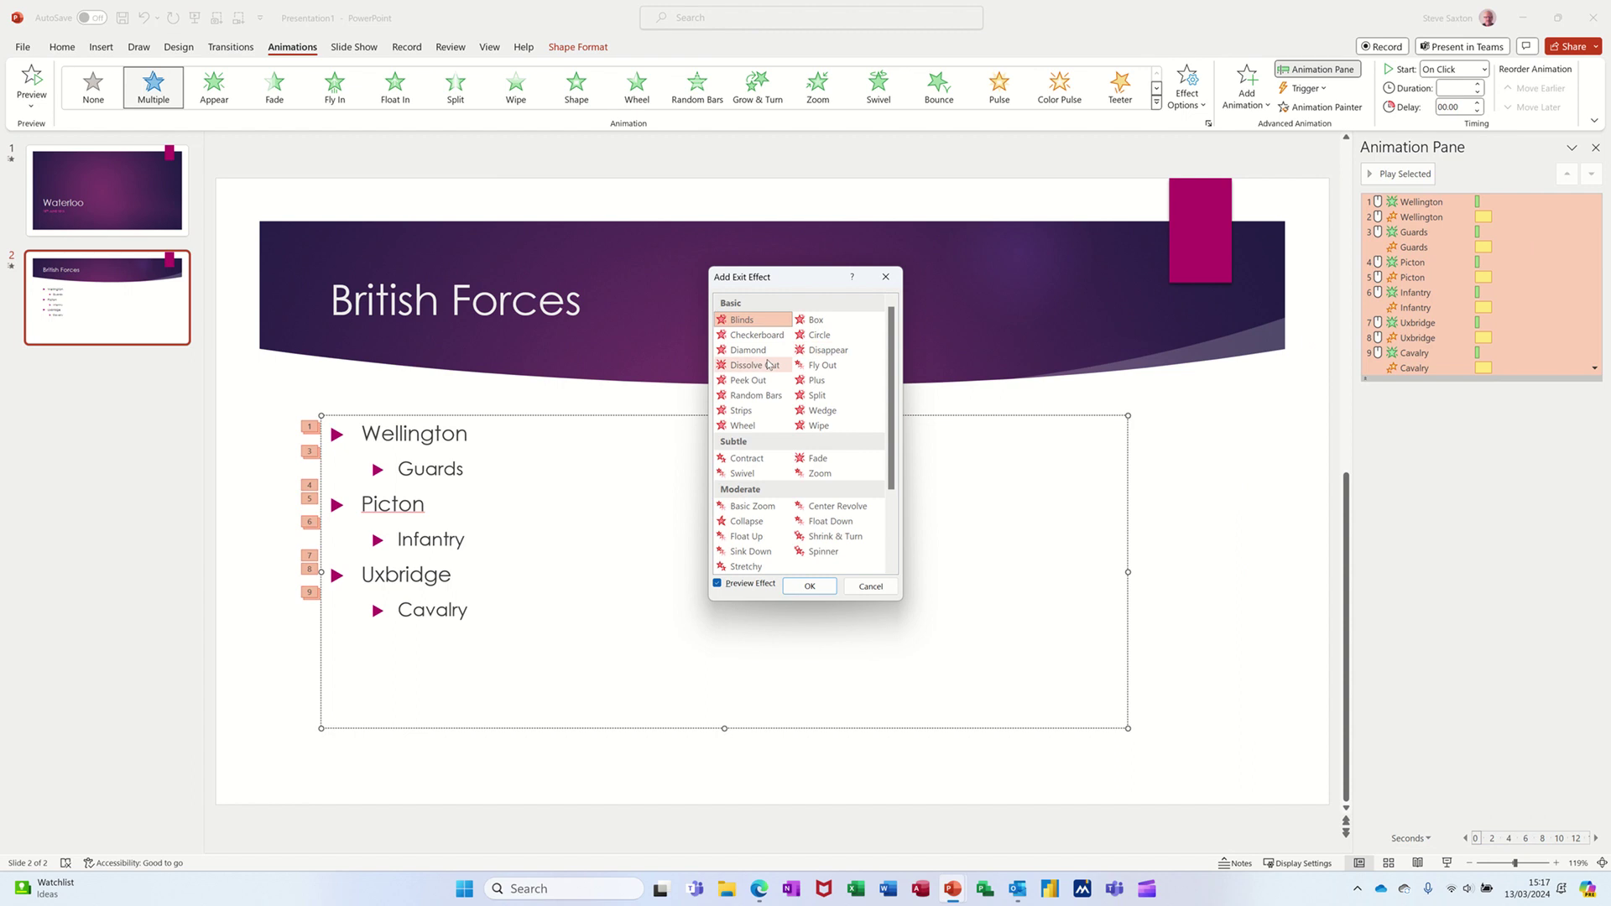
click(760, 365)
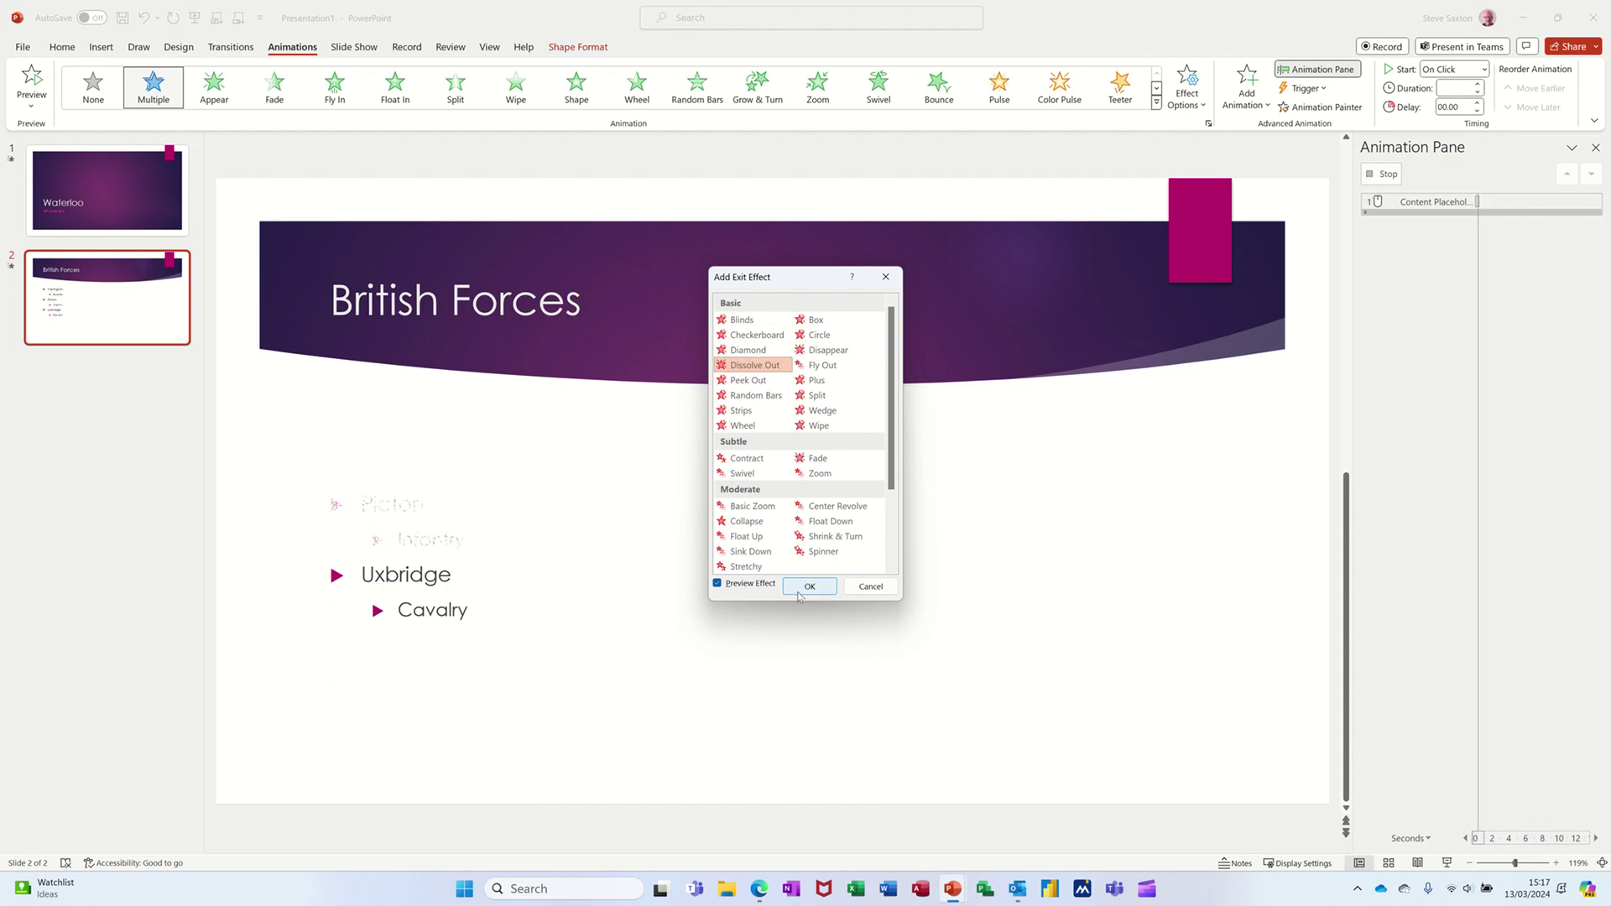
click(799, 587)
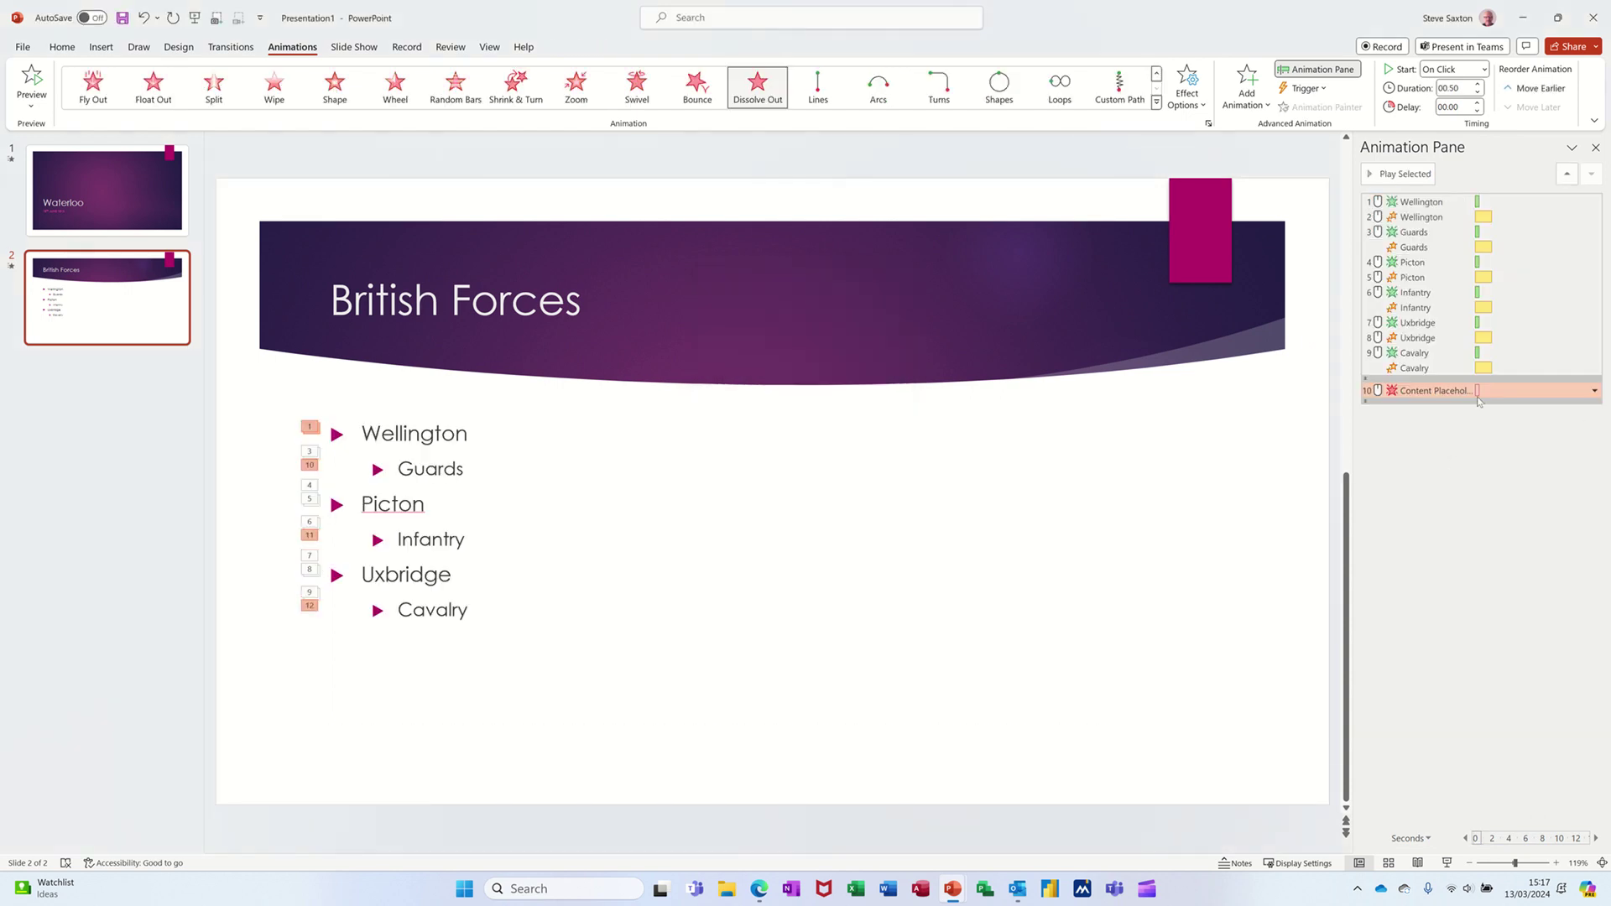
Expand the exit animations and move Wellington's Dissolve Out up to step 3, after its grow
click(1366, 403)
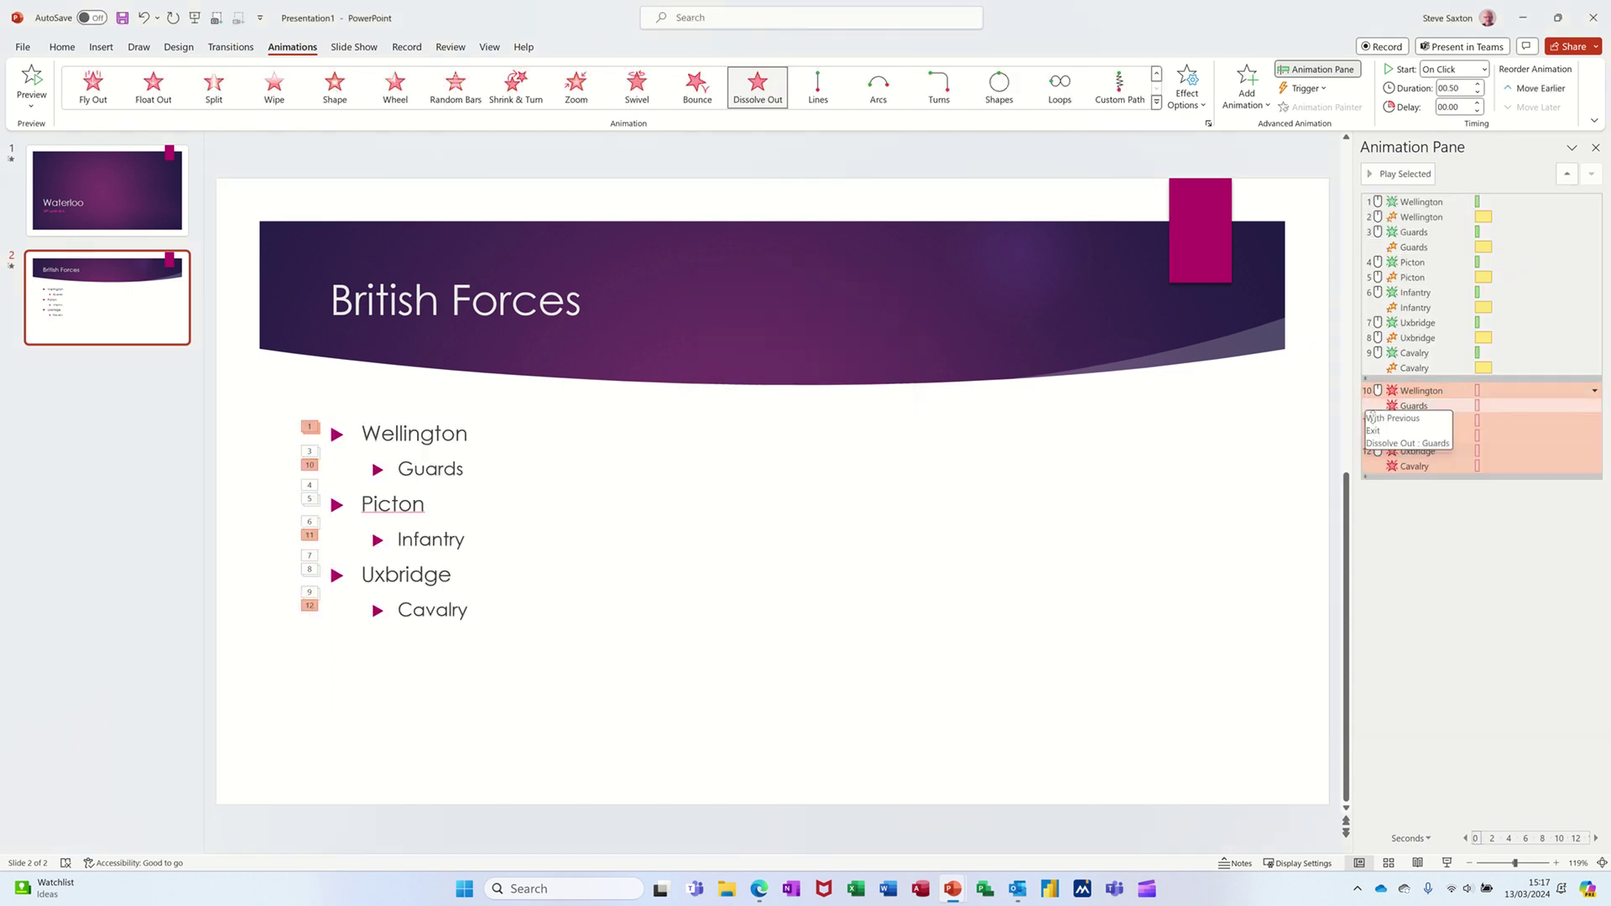
click(1450, 396)
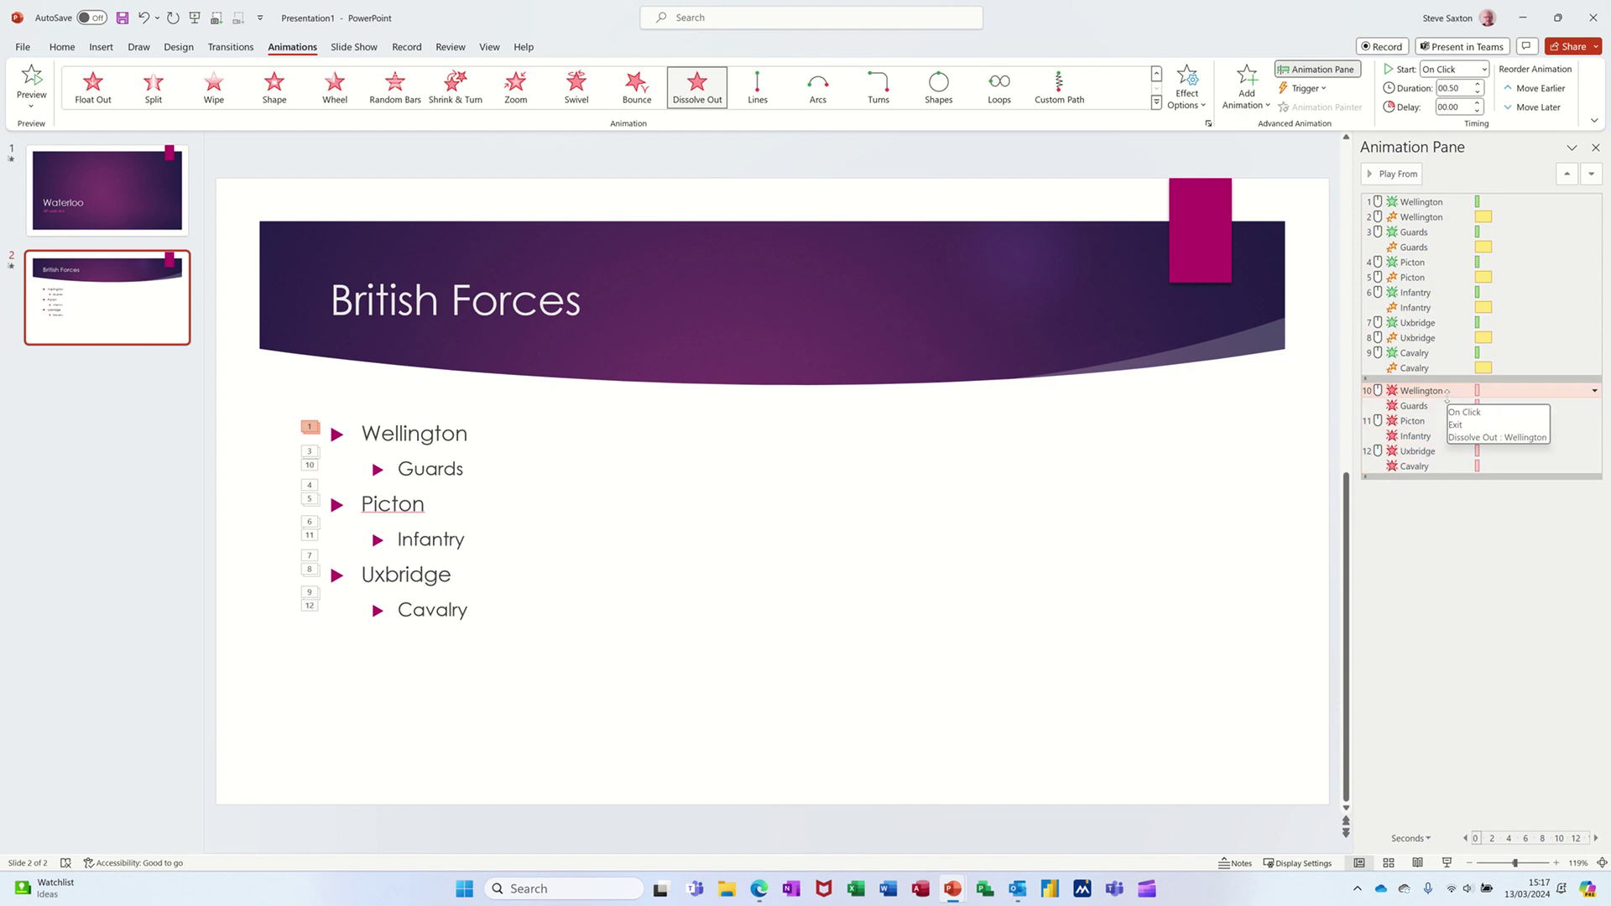
drag(1449, 393, 1457, 241)
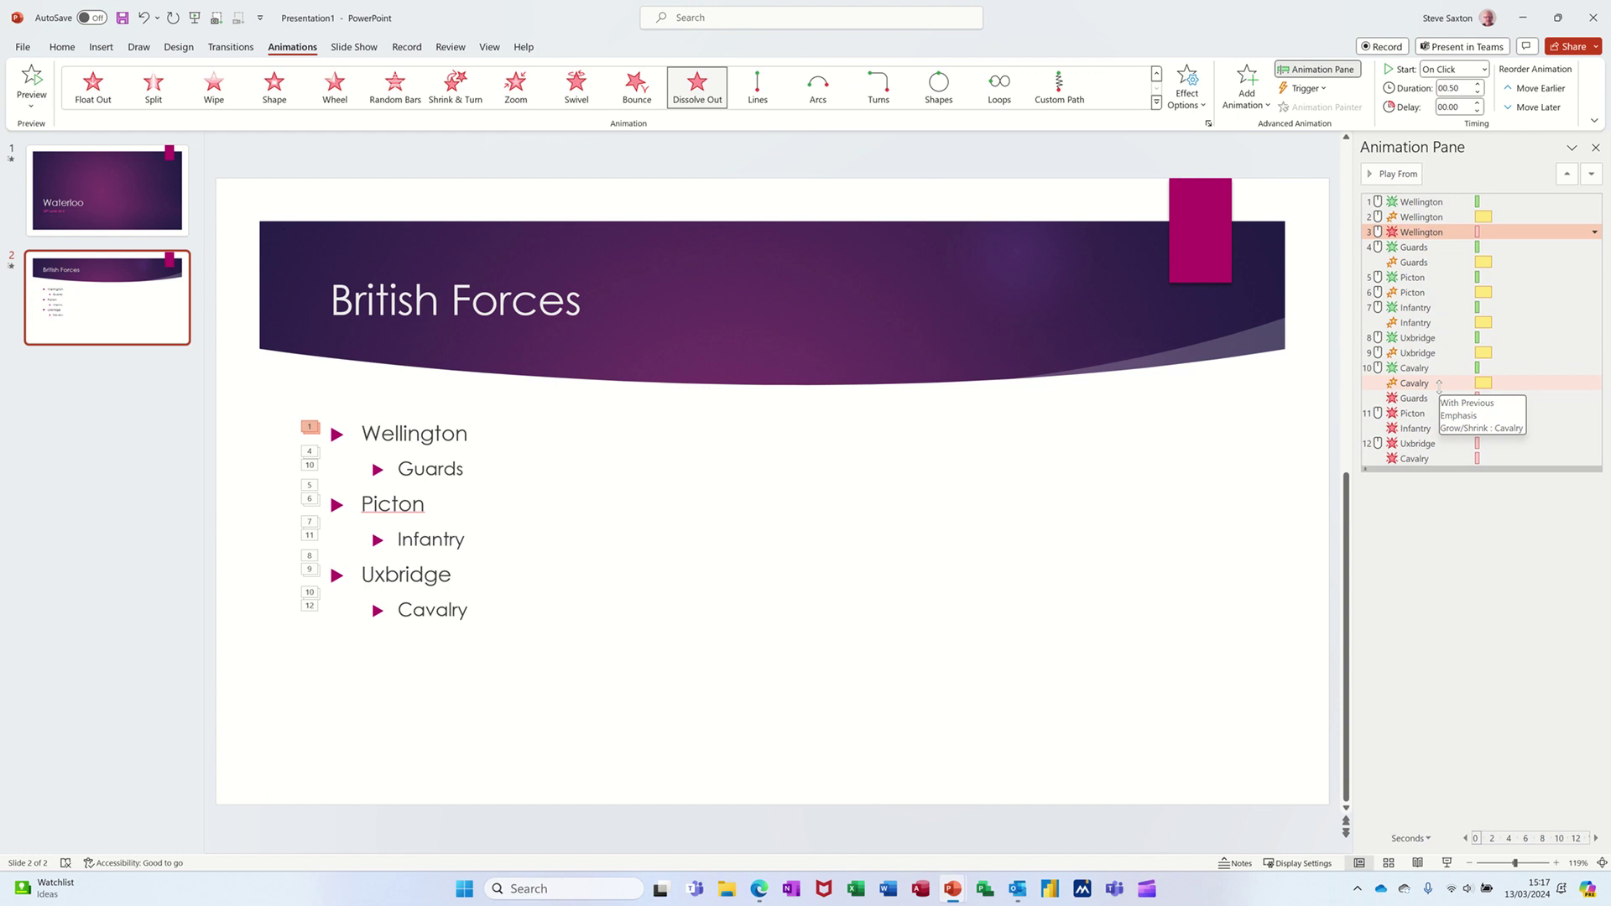
Move the Guards, Picton, Infantry and Uxbridge Dissolve Out rows directly below their grow/shrink rows
click(1437, 398)
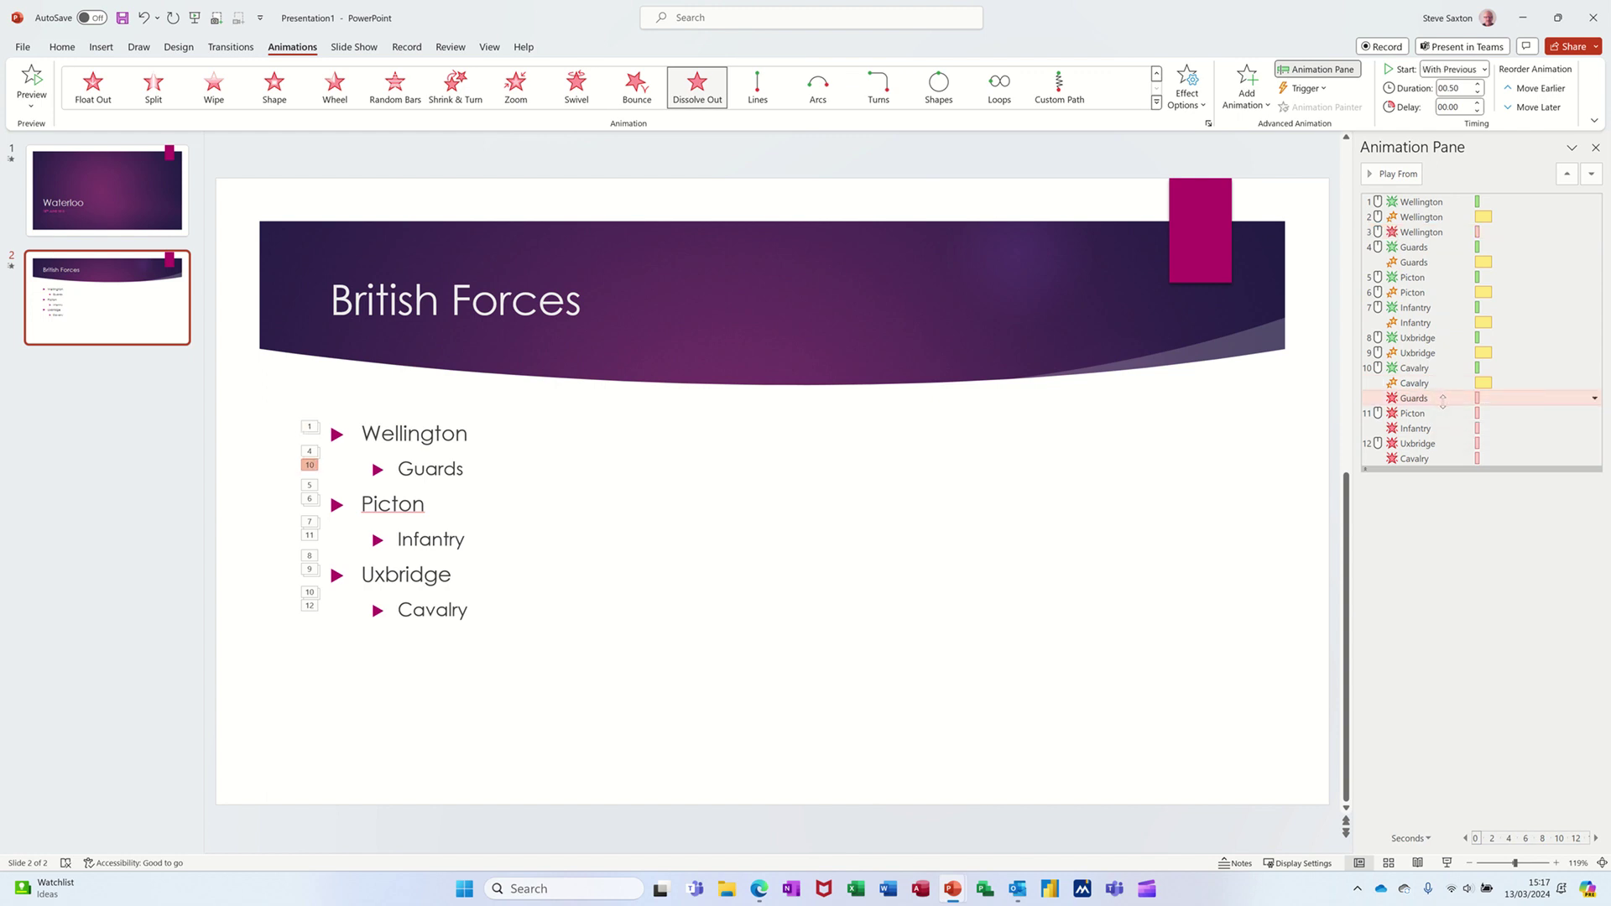
drag(1444, 401, 1447, 283)
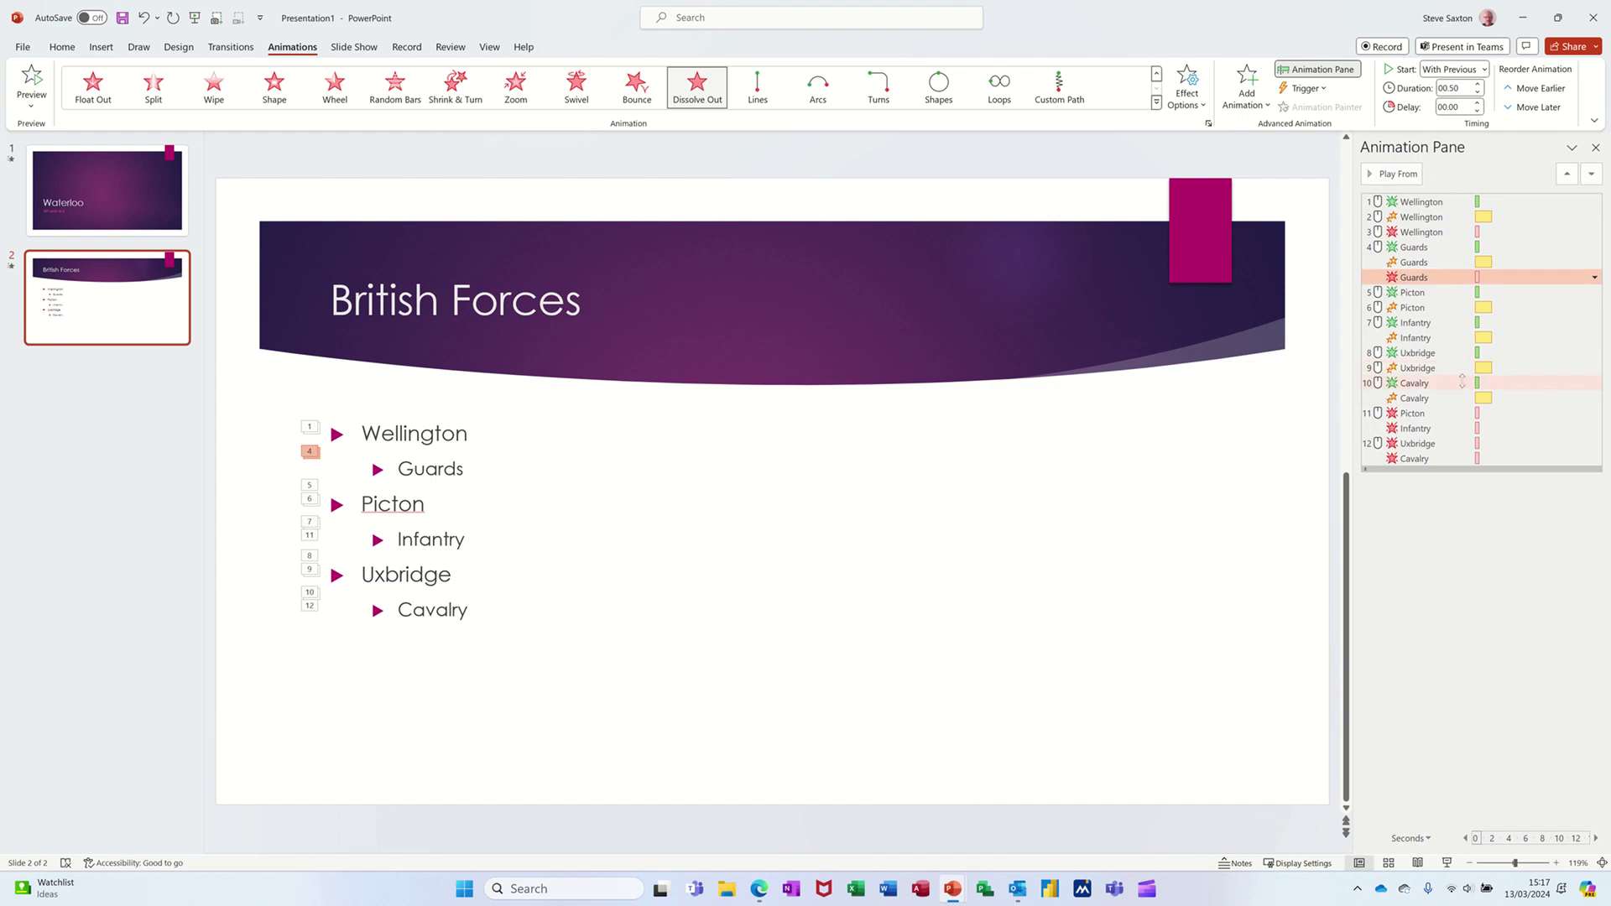
click(1441, 413)
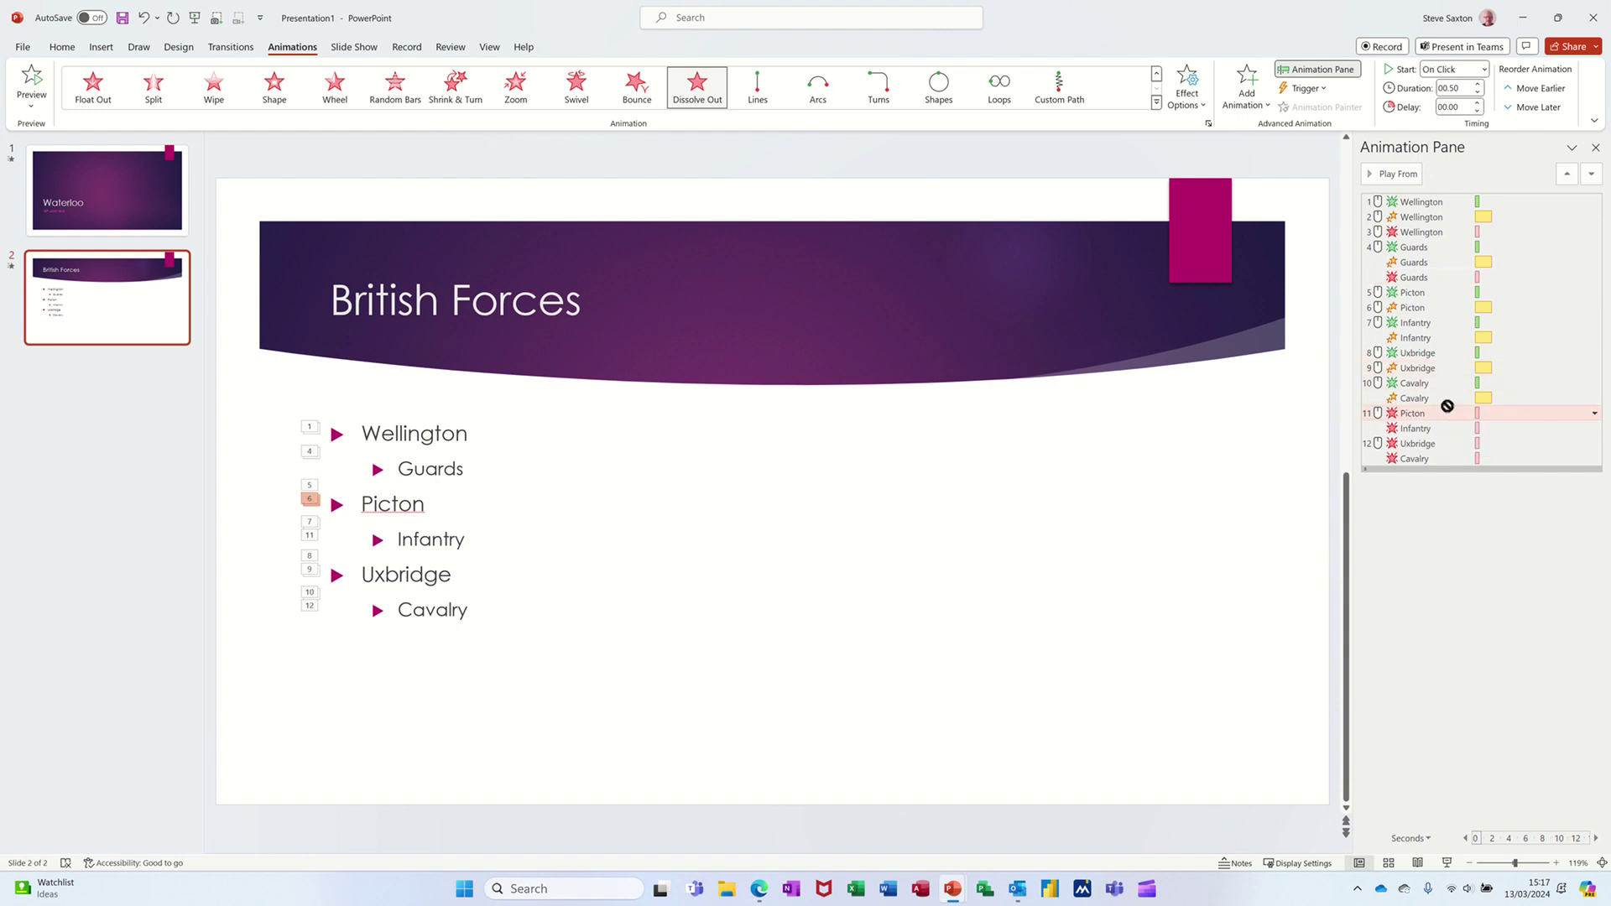
drag(1446, 406, 1450, 317)
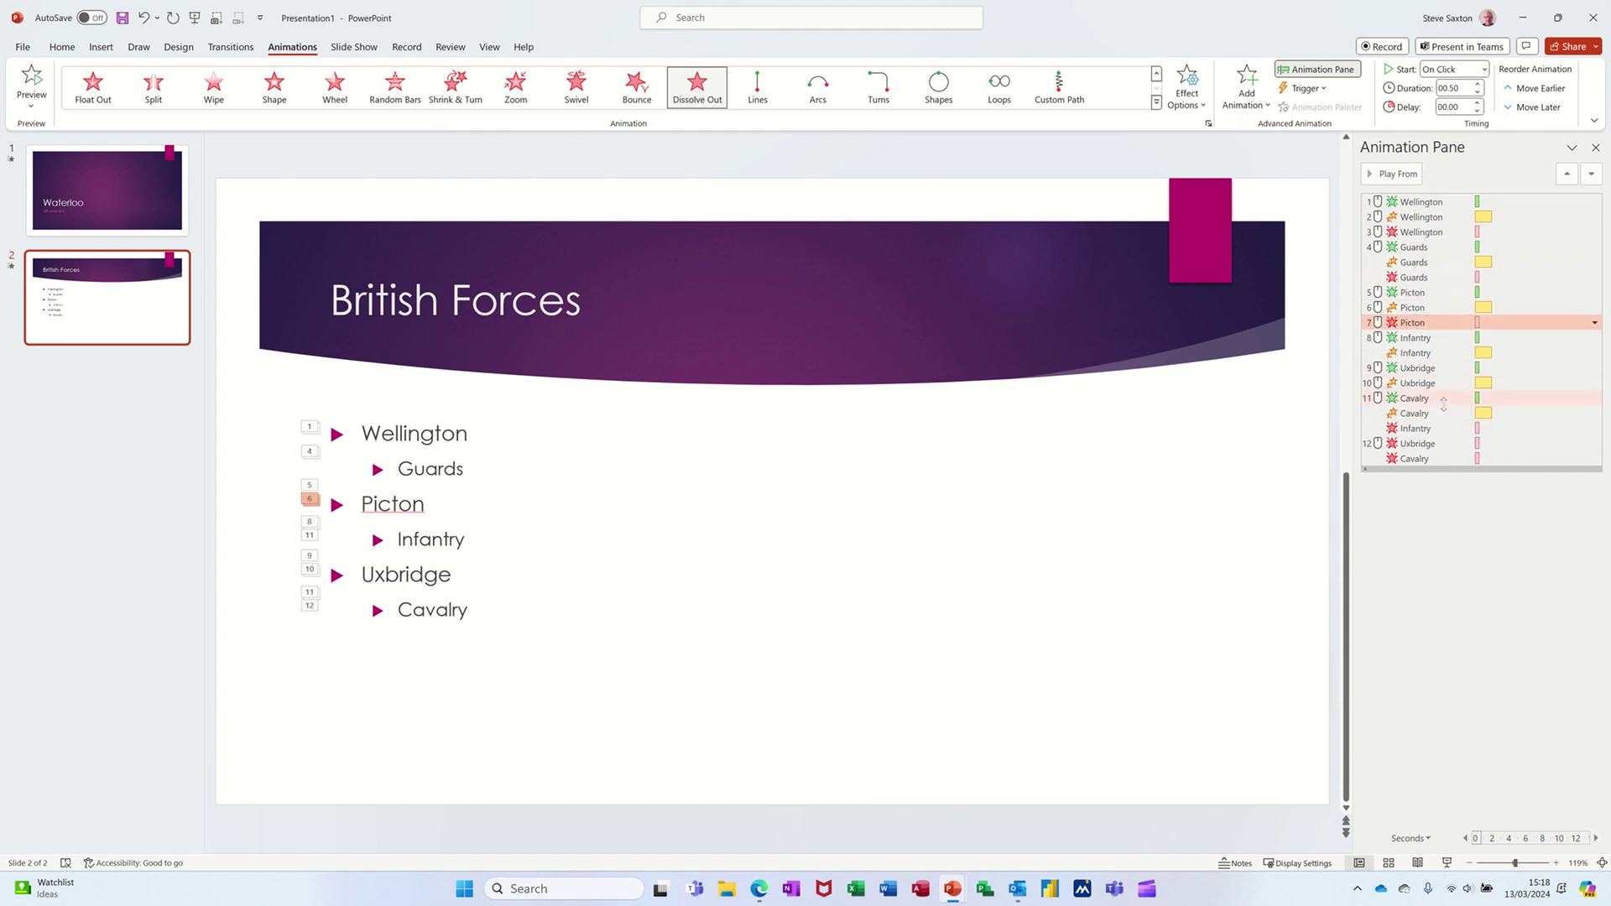
click(1448, 428)
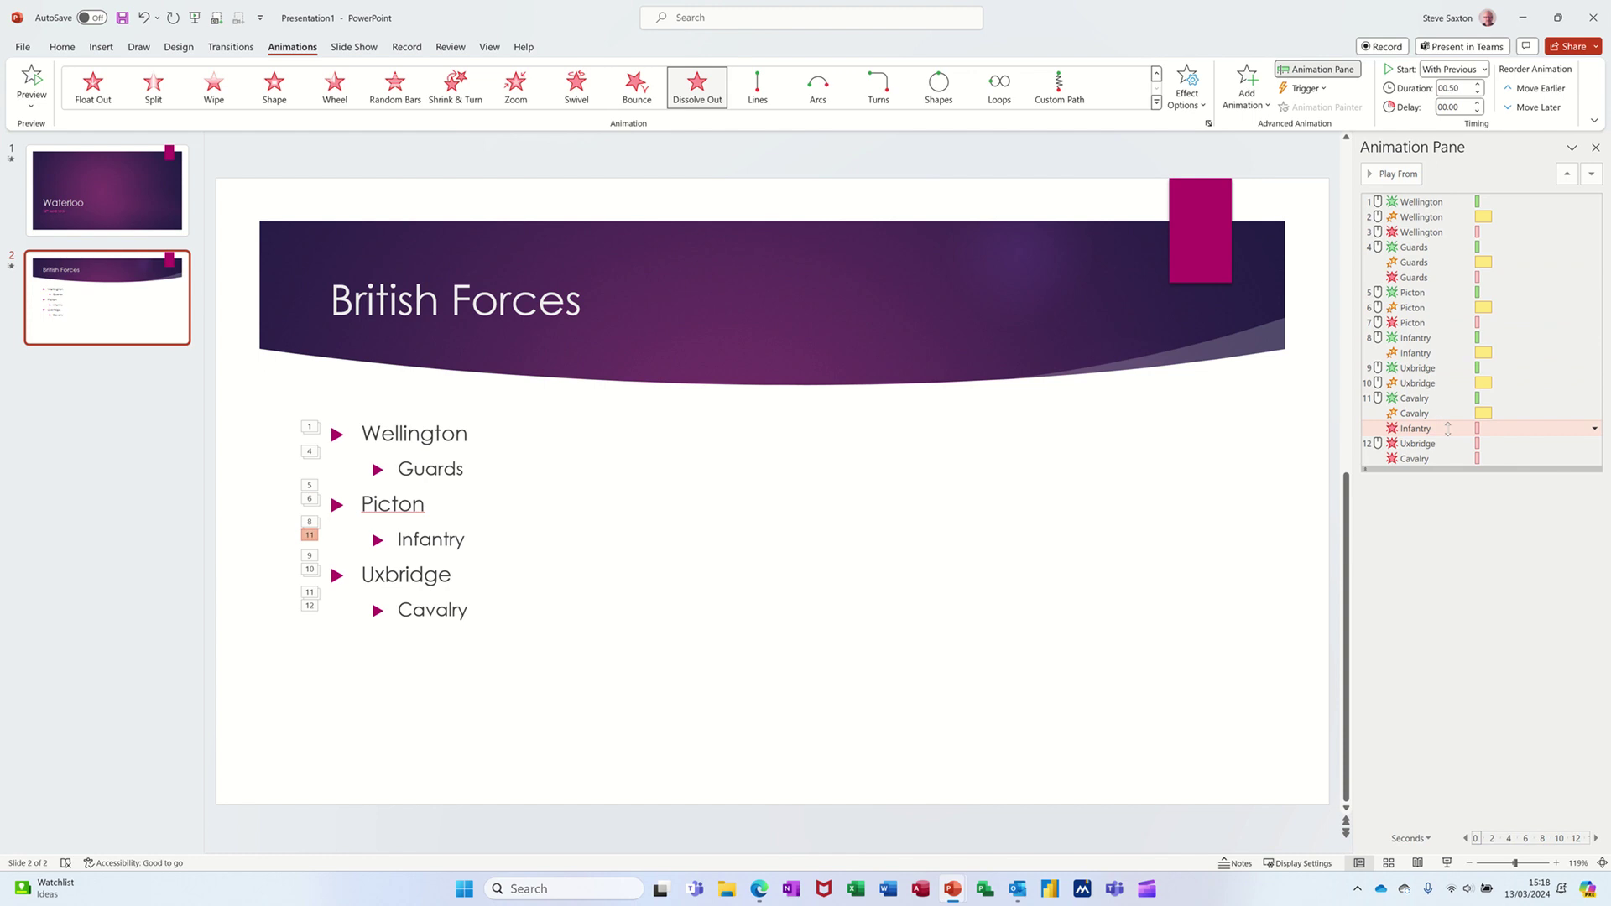
drag(1448, 428, 1451, 364)
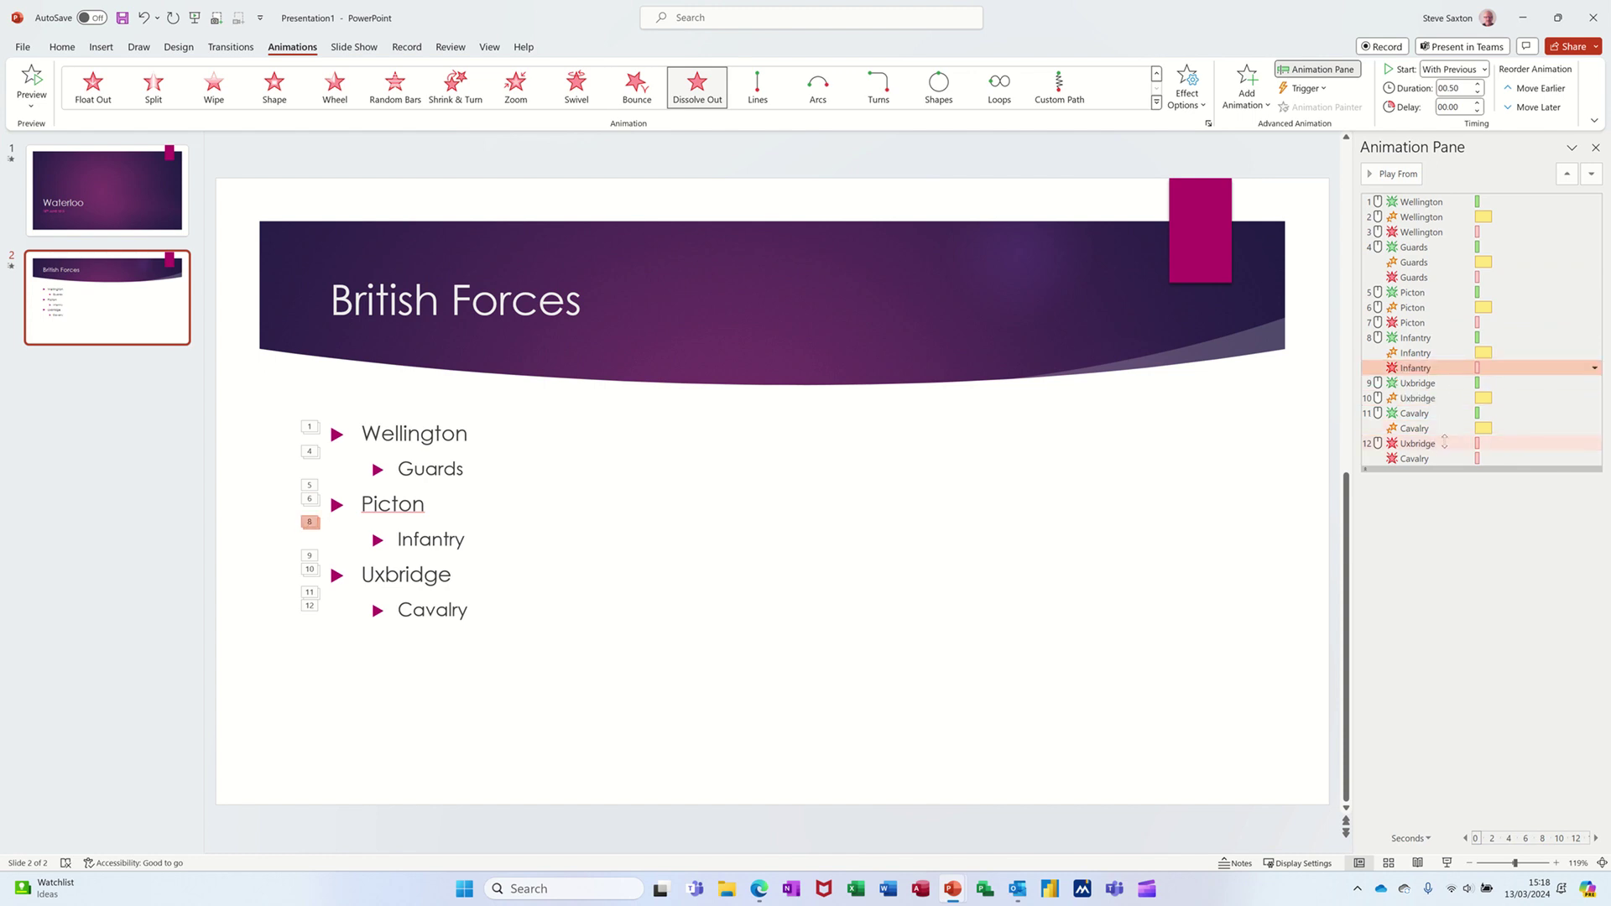
drag(1444, 442, 1446, 410)
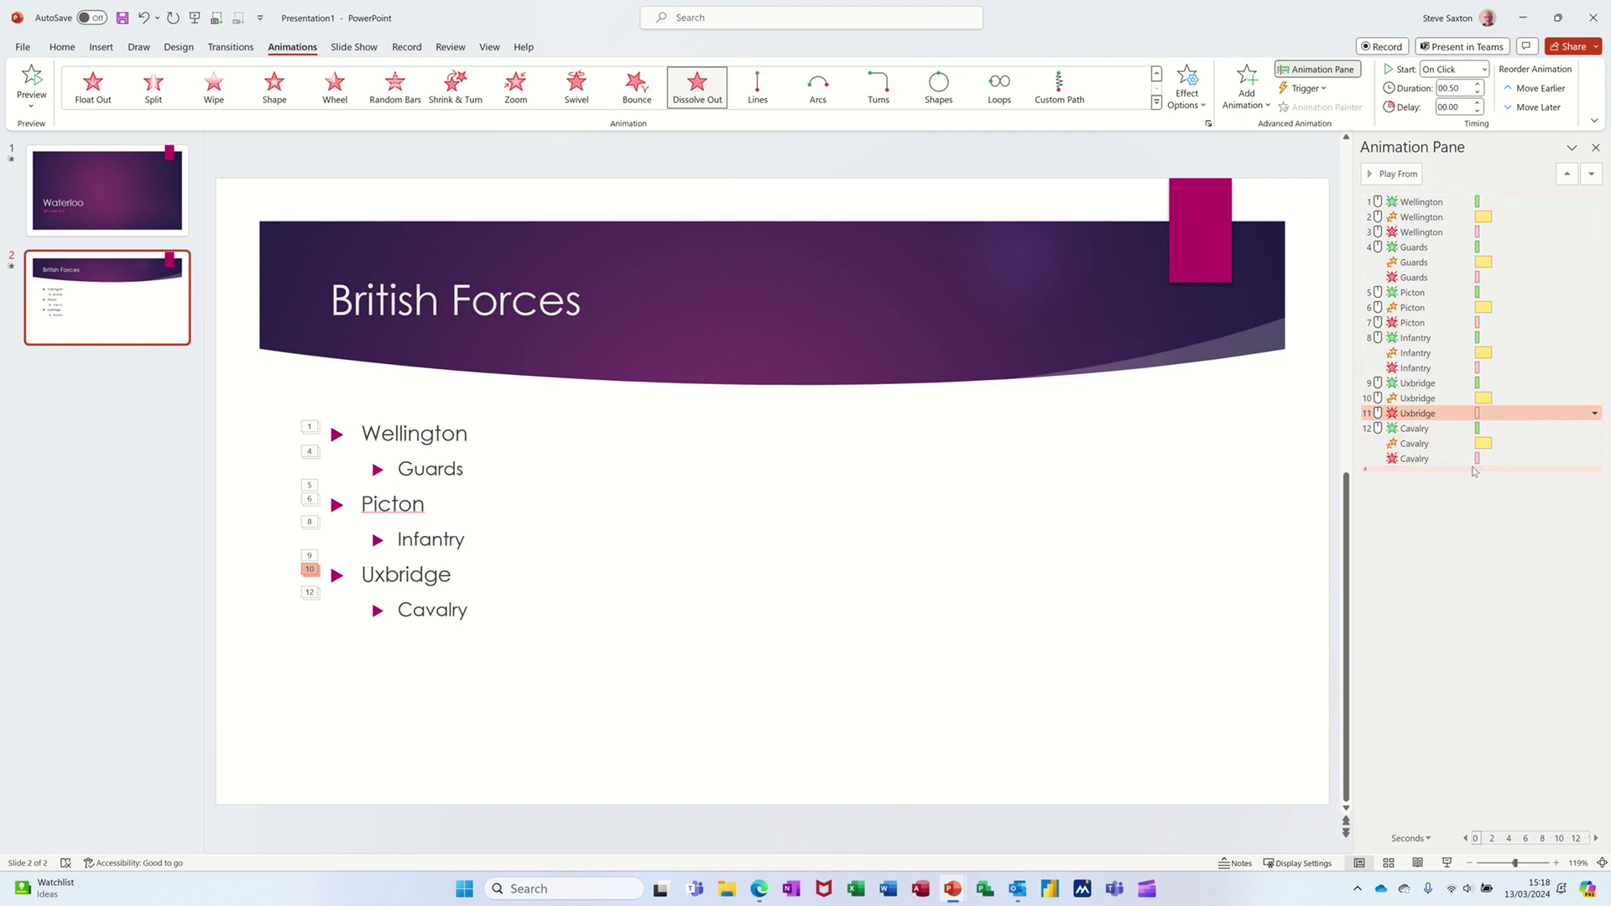
click(1391, 173)
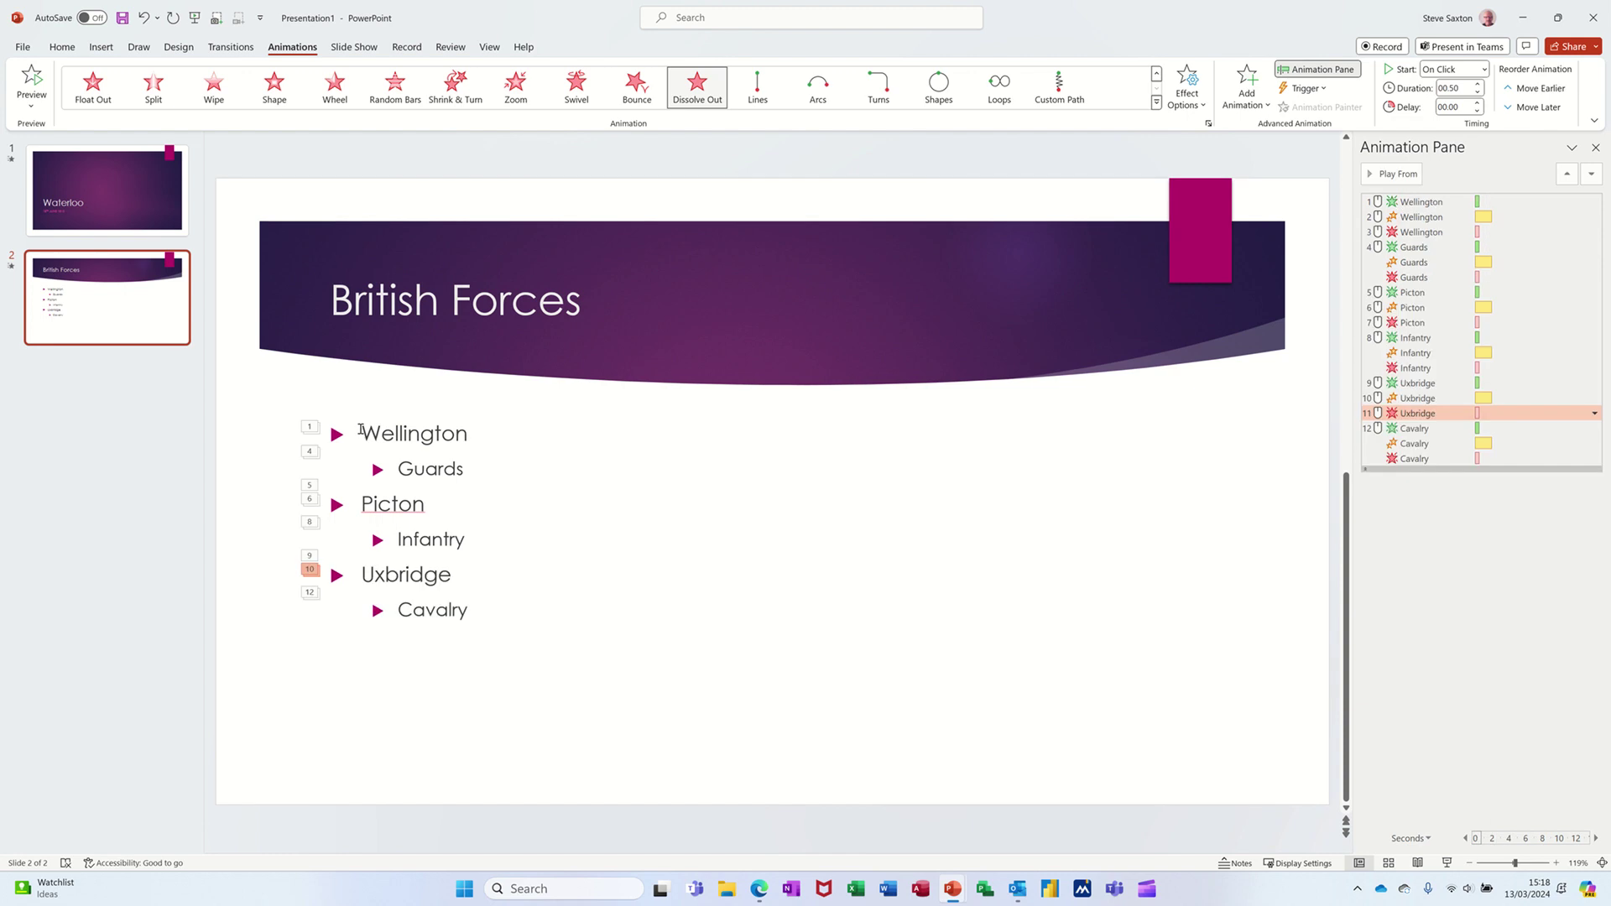
click(361, 429)
click(1390, 174)
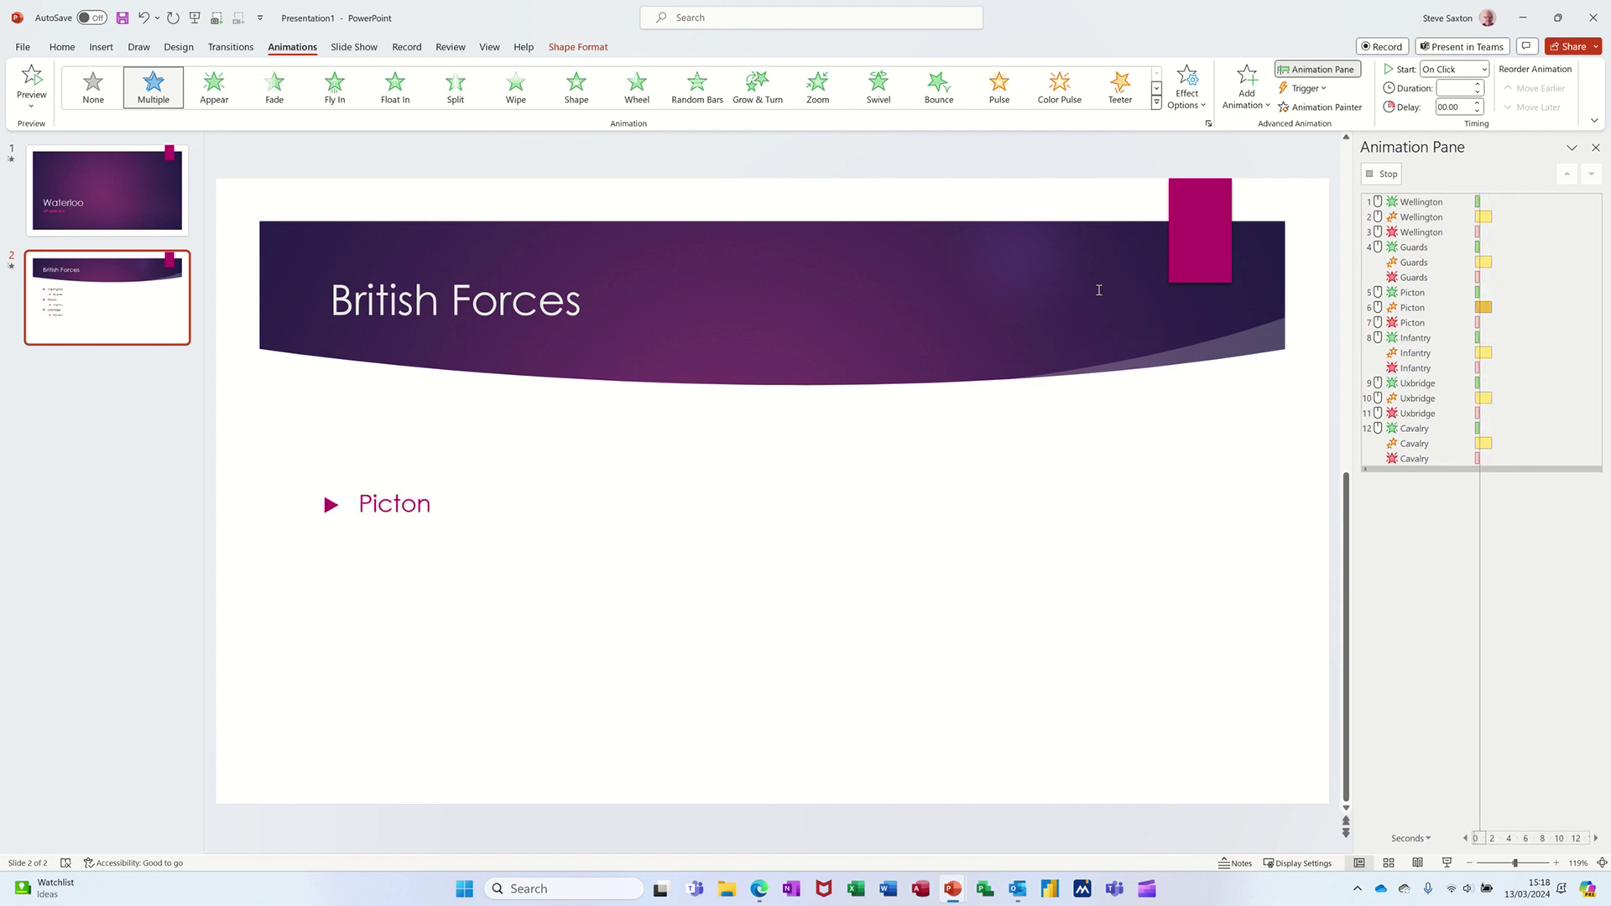
click(1380, 176)
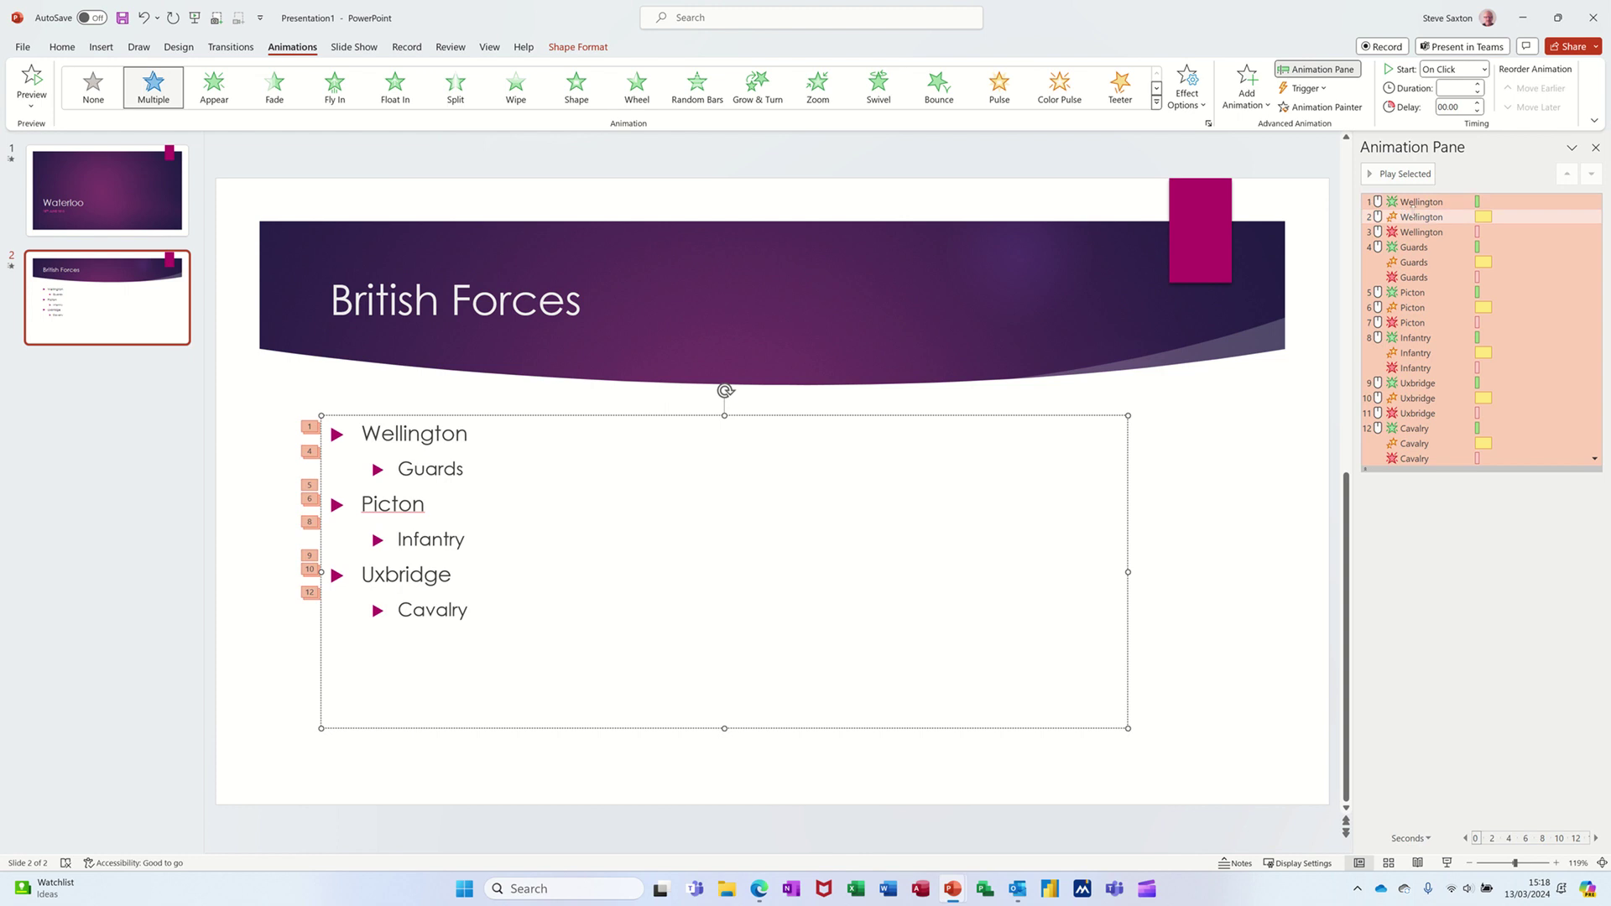
Review Wellington's animations and set the Guards grow/shrink and dissolve-out to start On Click
click(1414, 217)
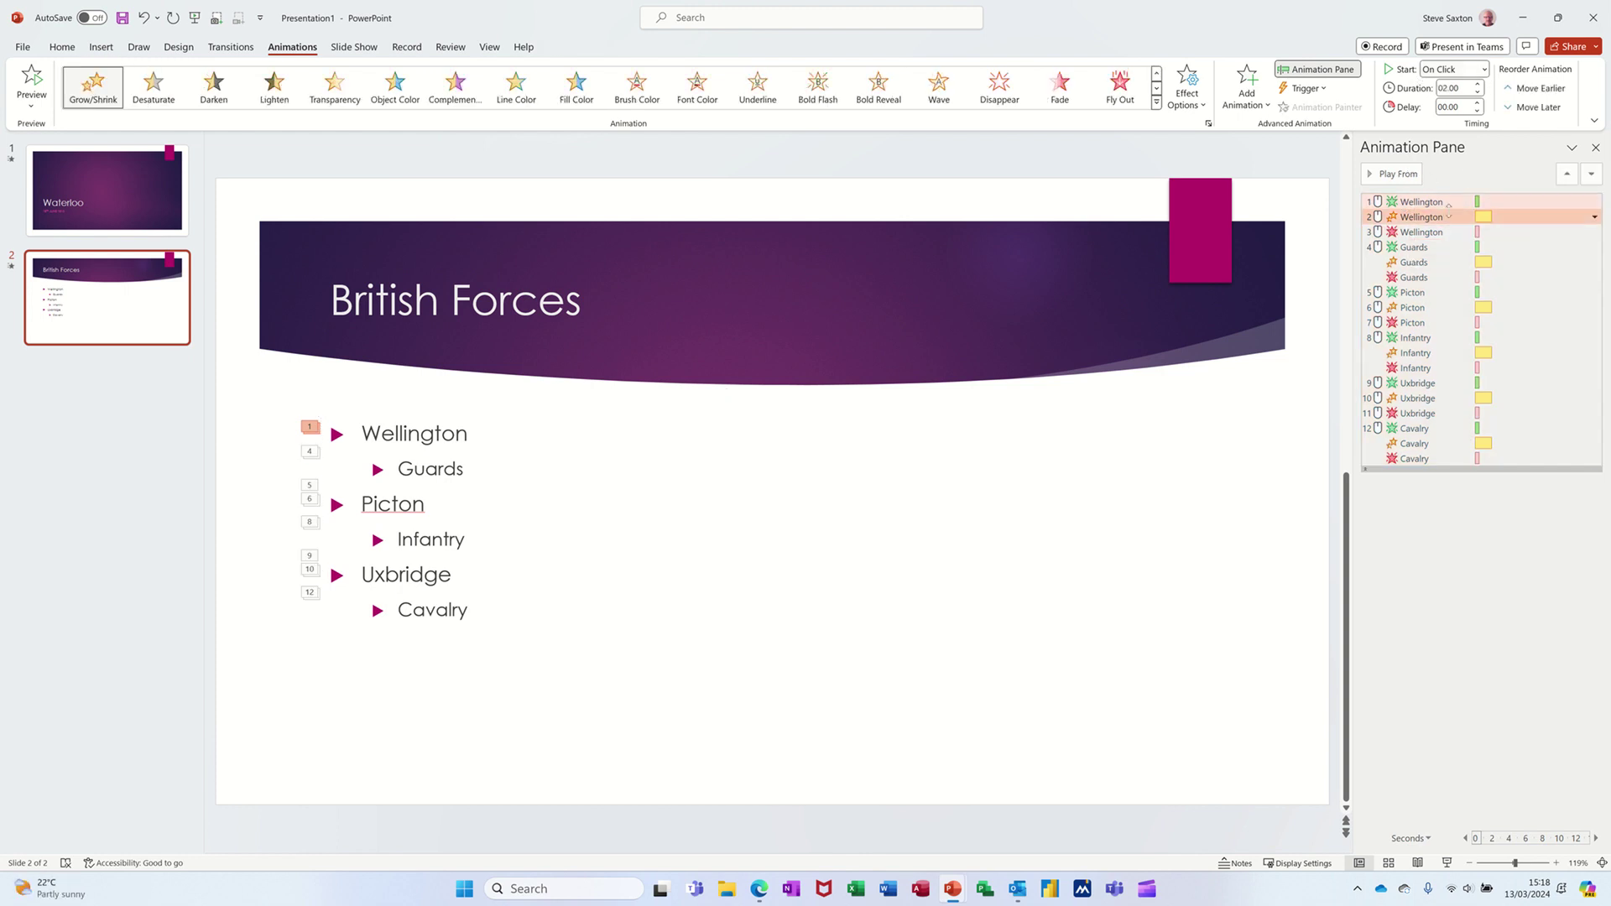
click(1424, 232)
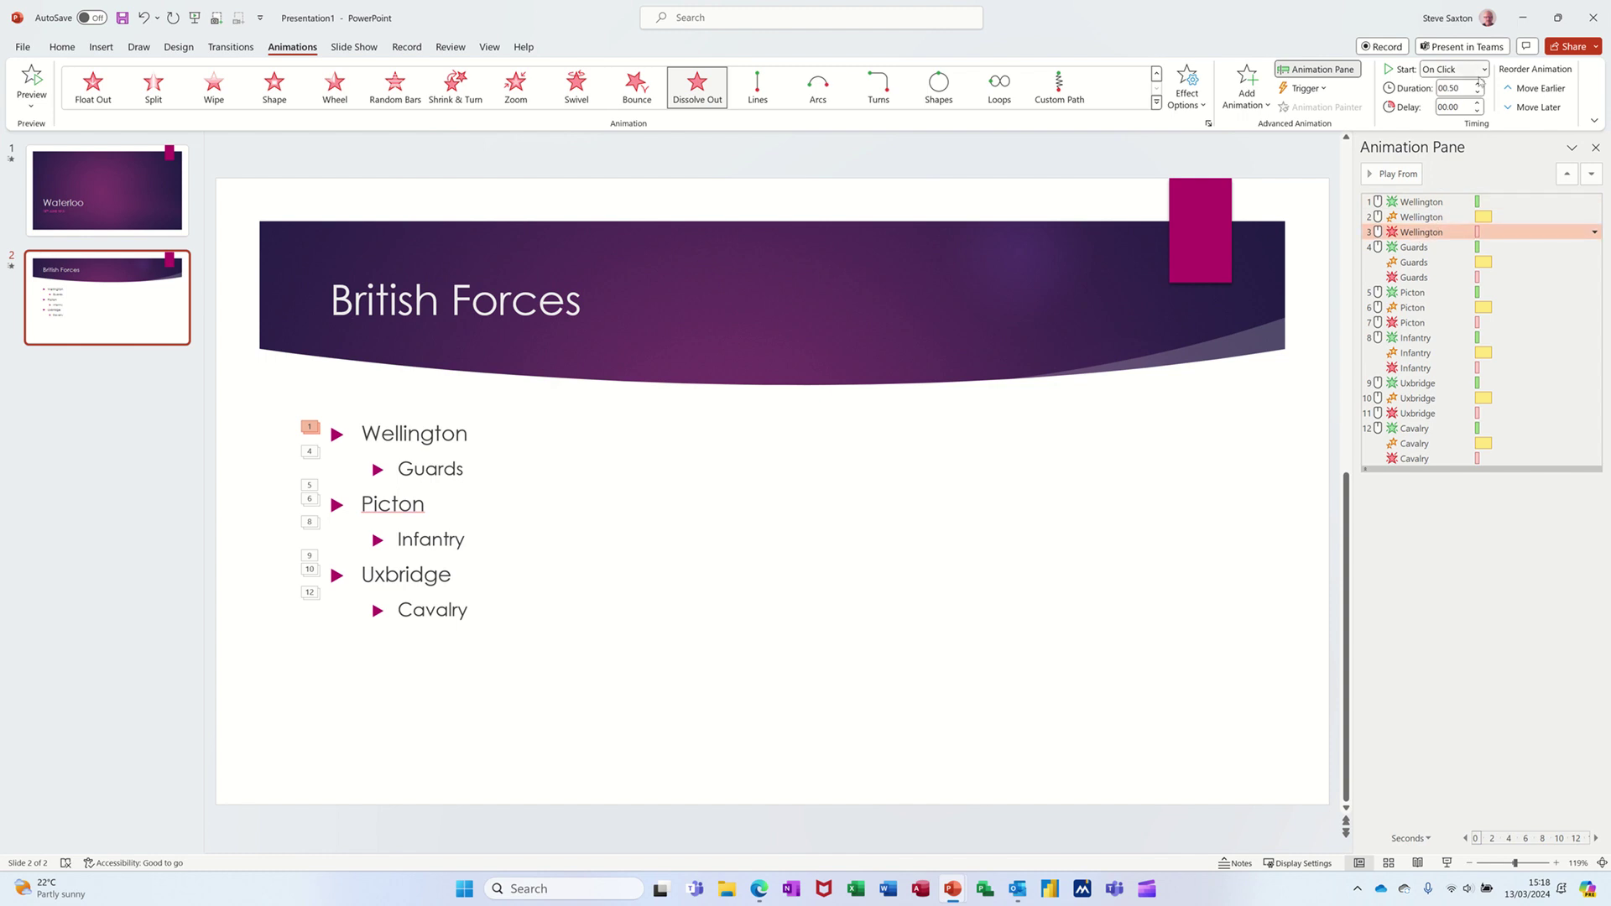
click(1428, 203)
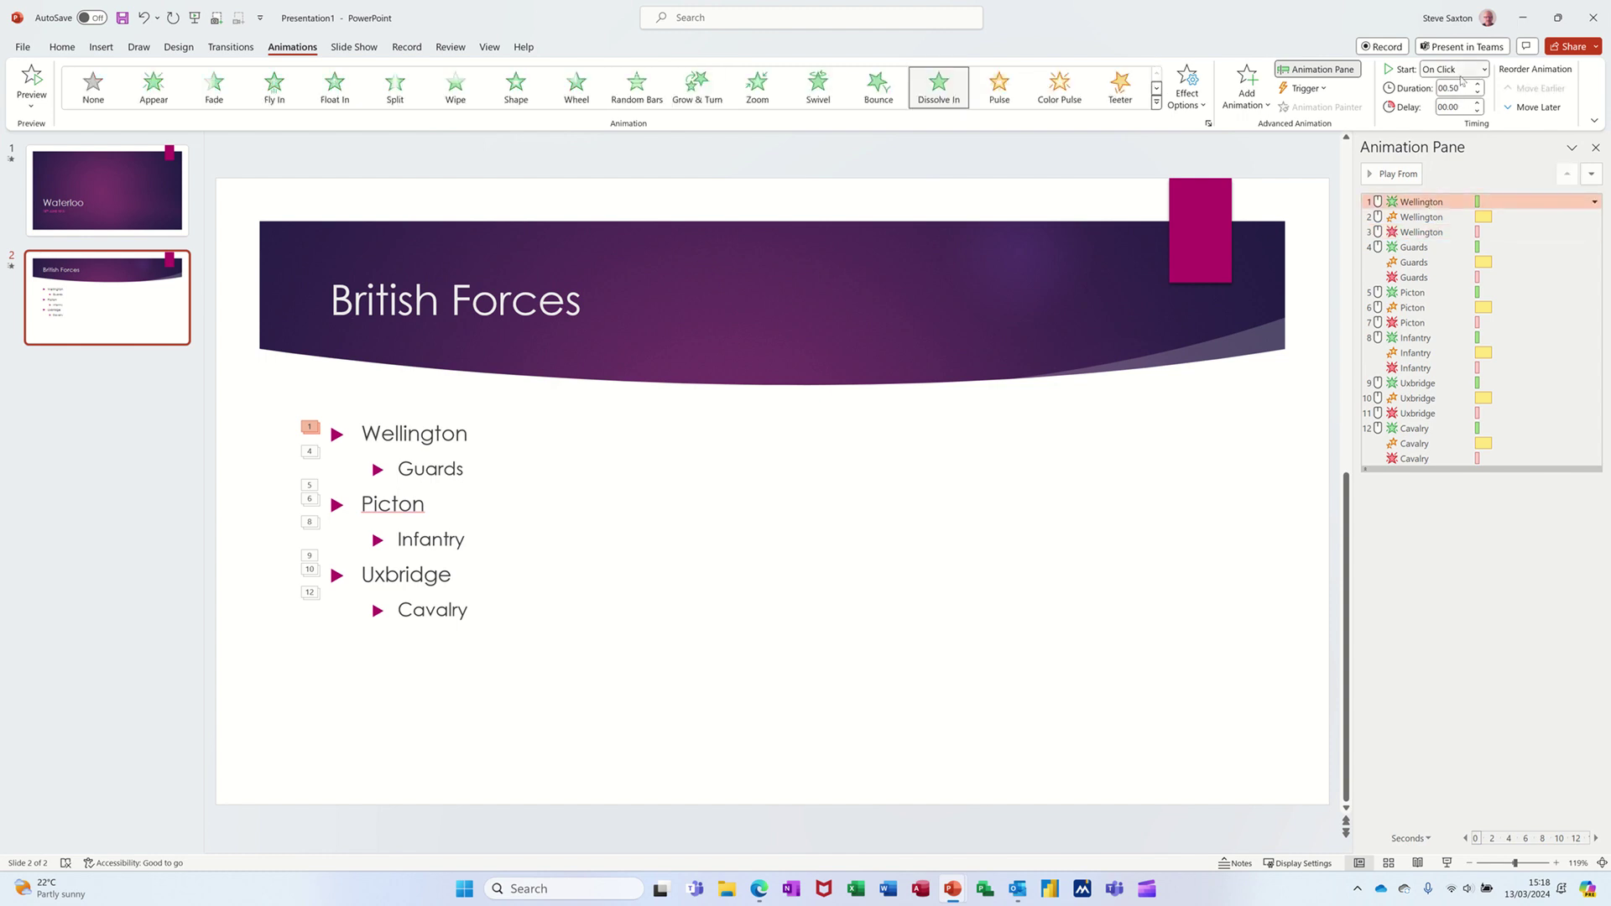
click(1431, 248)
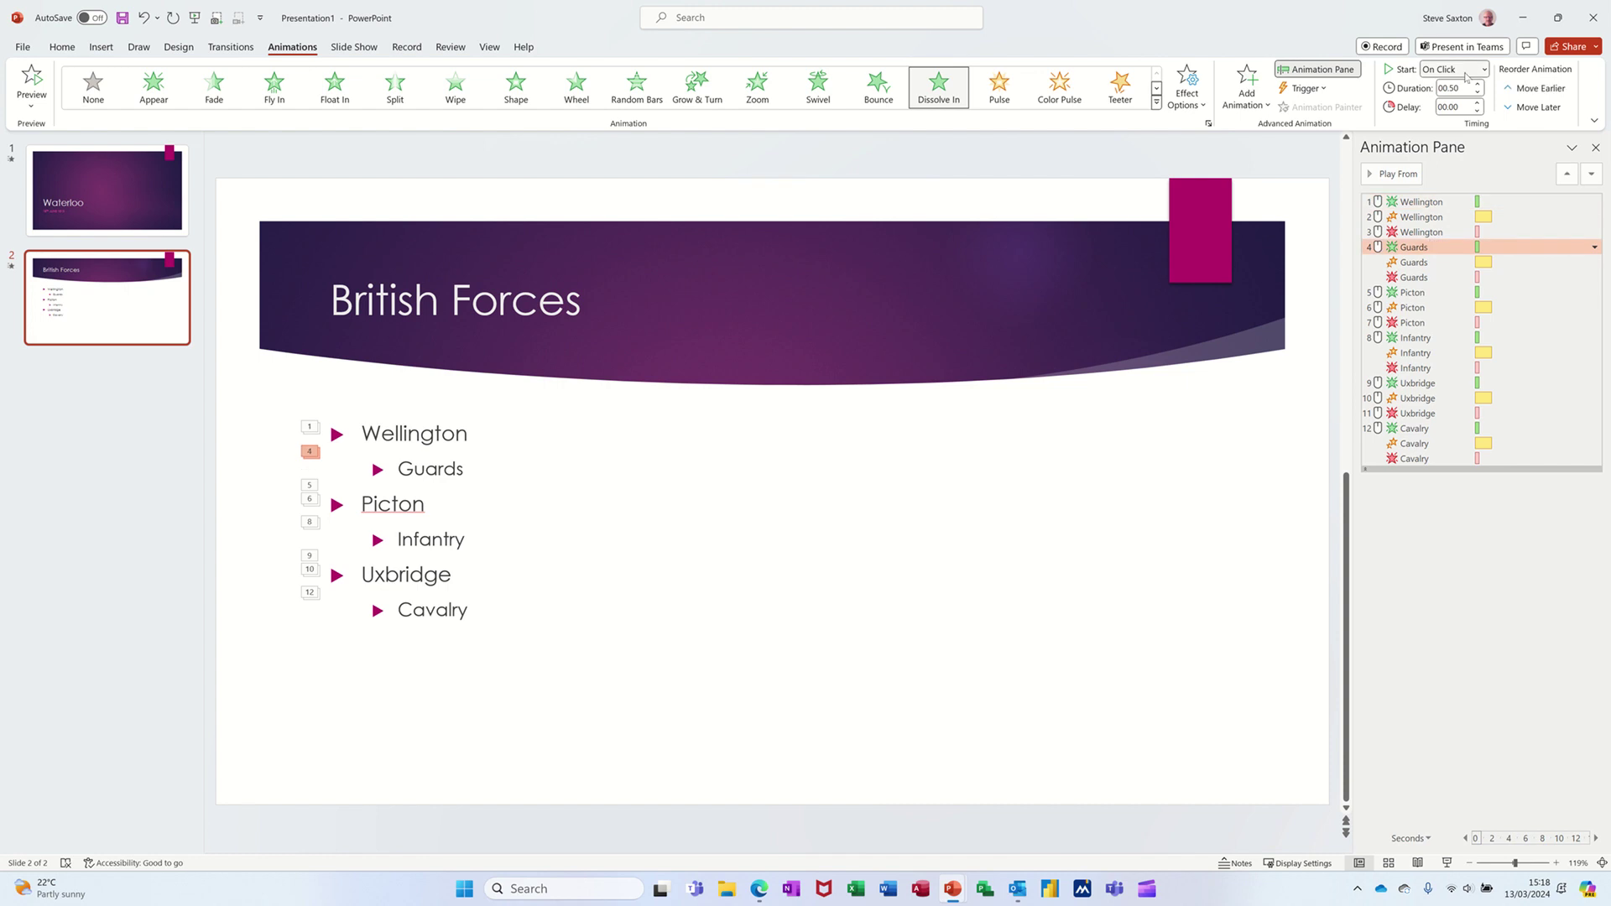
key(Down)
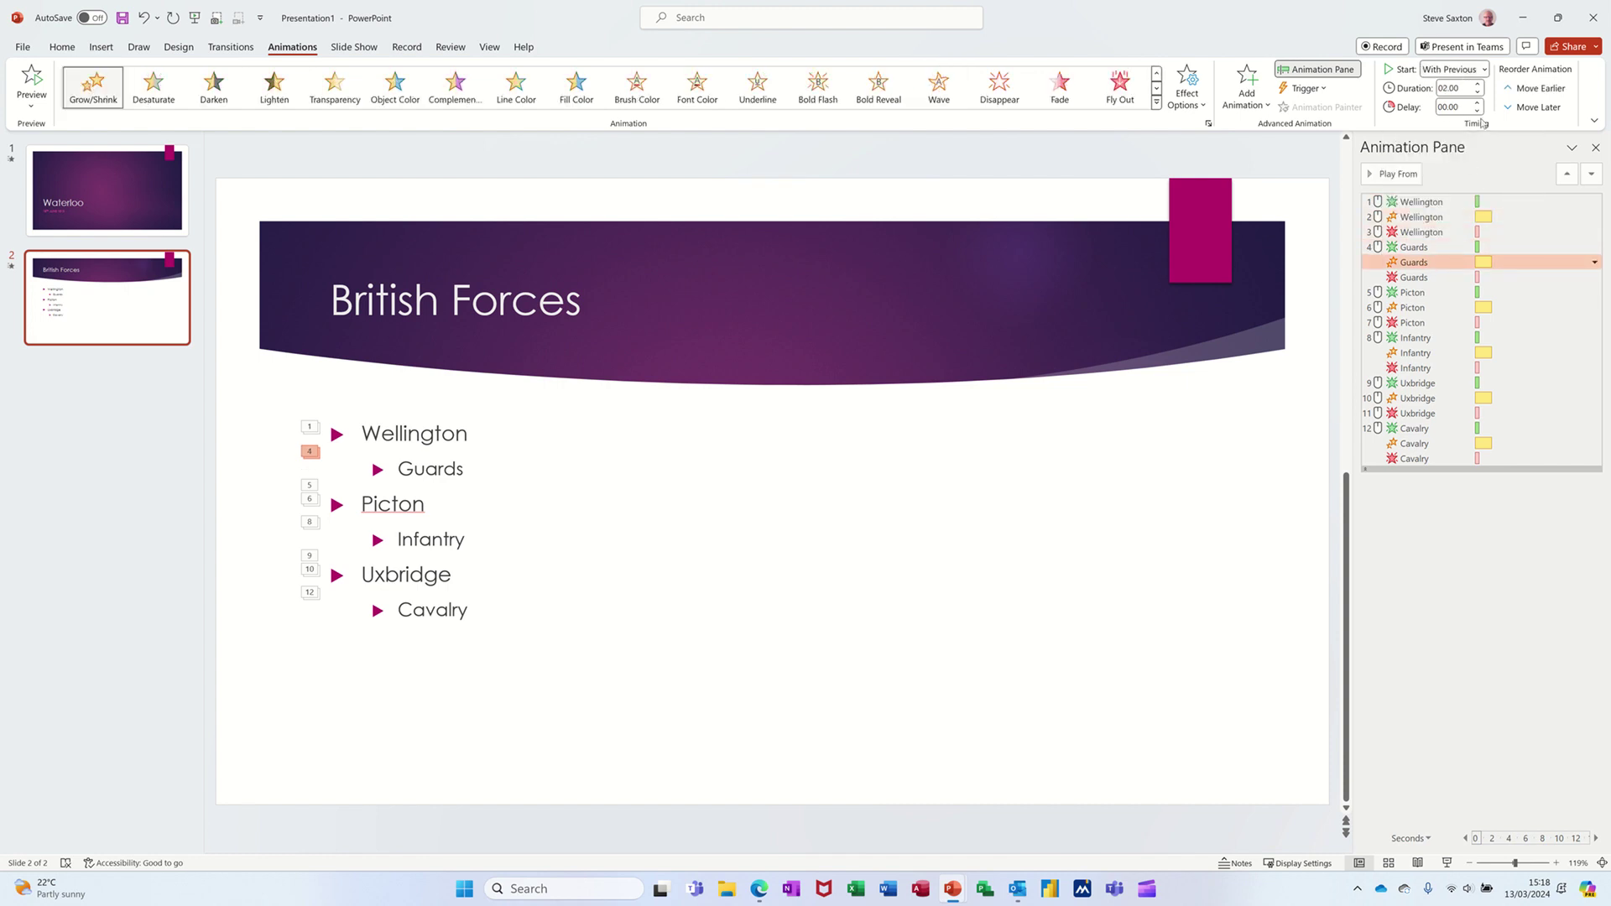
click(1485, 70)
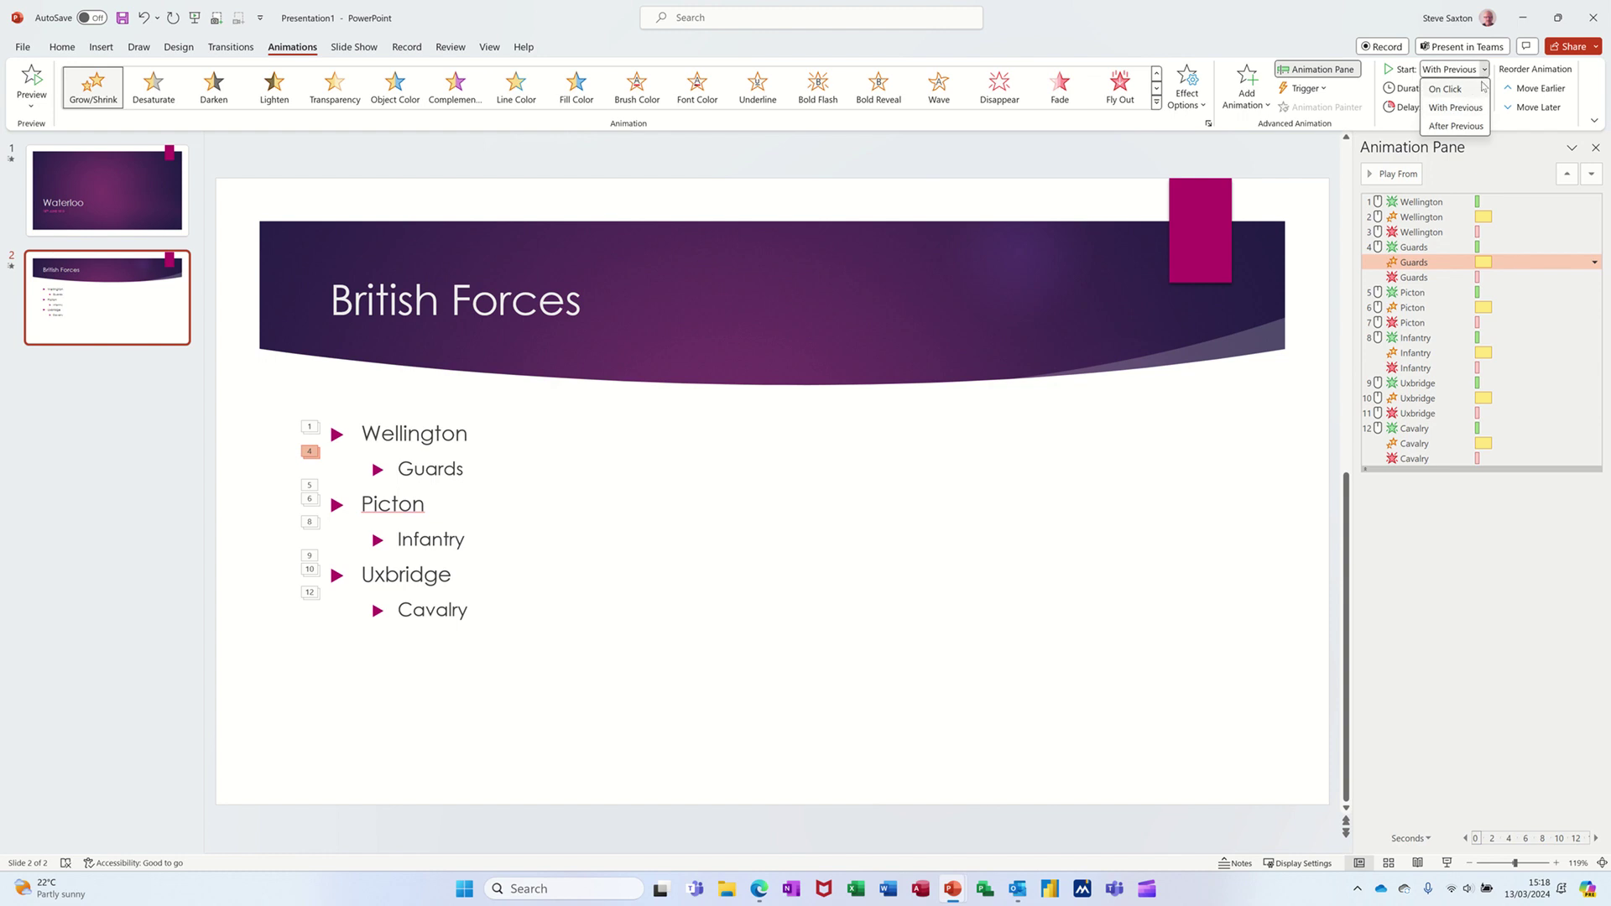
click(1466, 89)
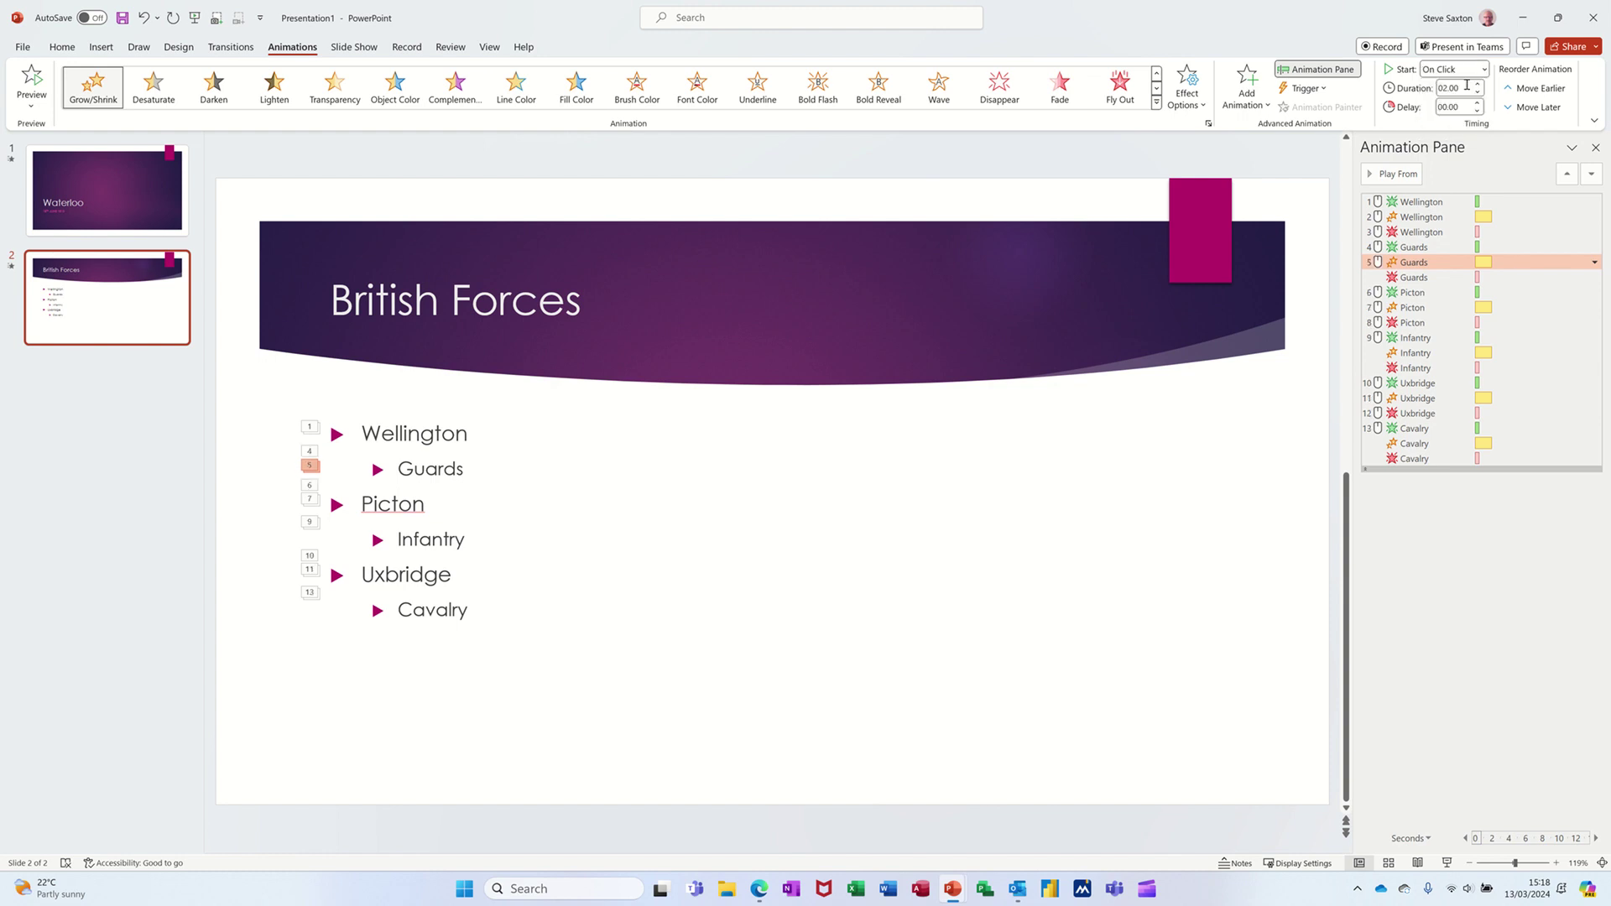
click(1433, 278)
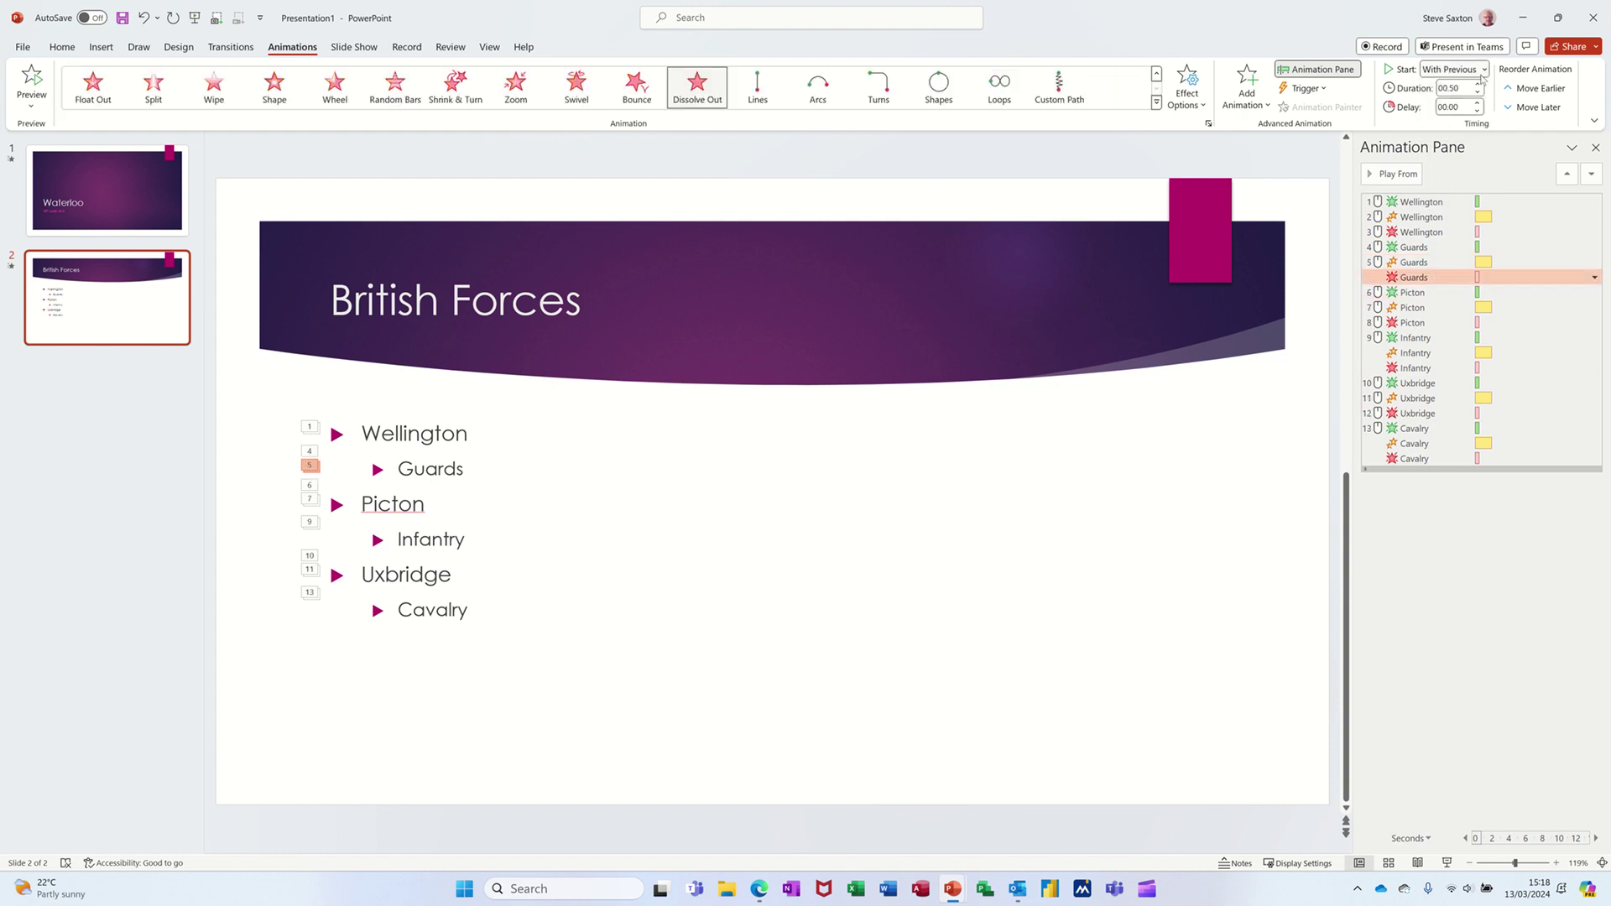
click(1483, 71)
click(1464, 87)
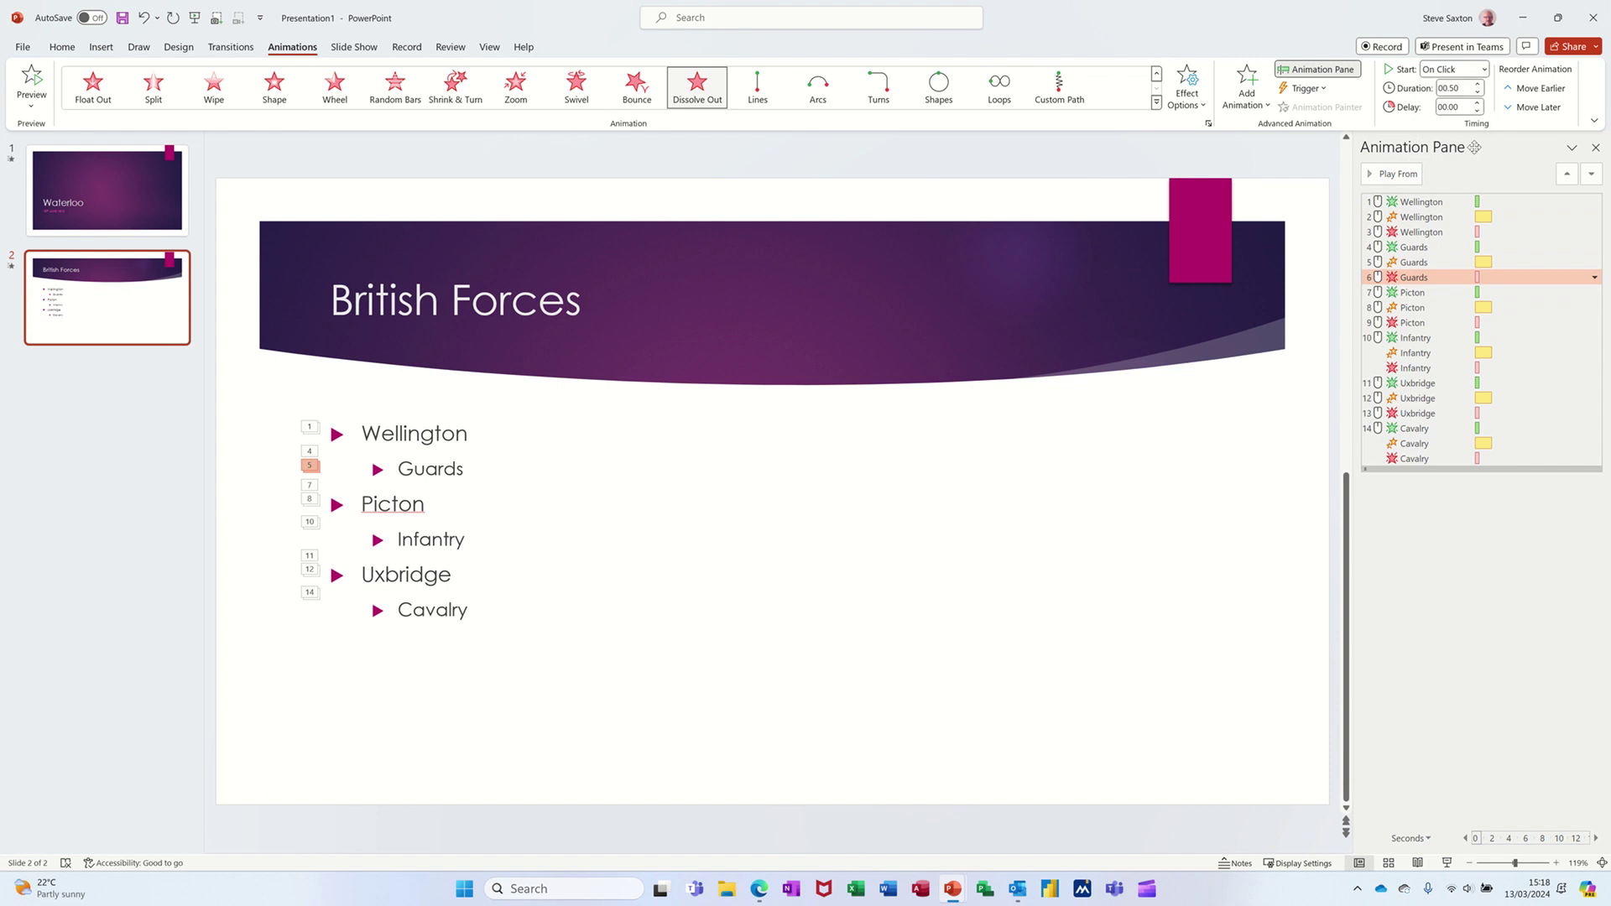
Check Picton's animations and set the Infantry grow/shrink and dissolve-out to start On Click
click(1448, 292)
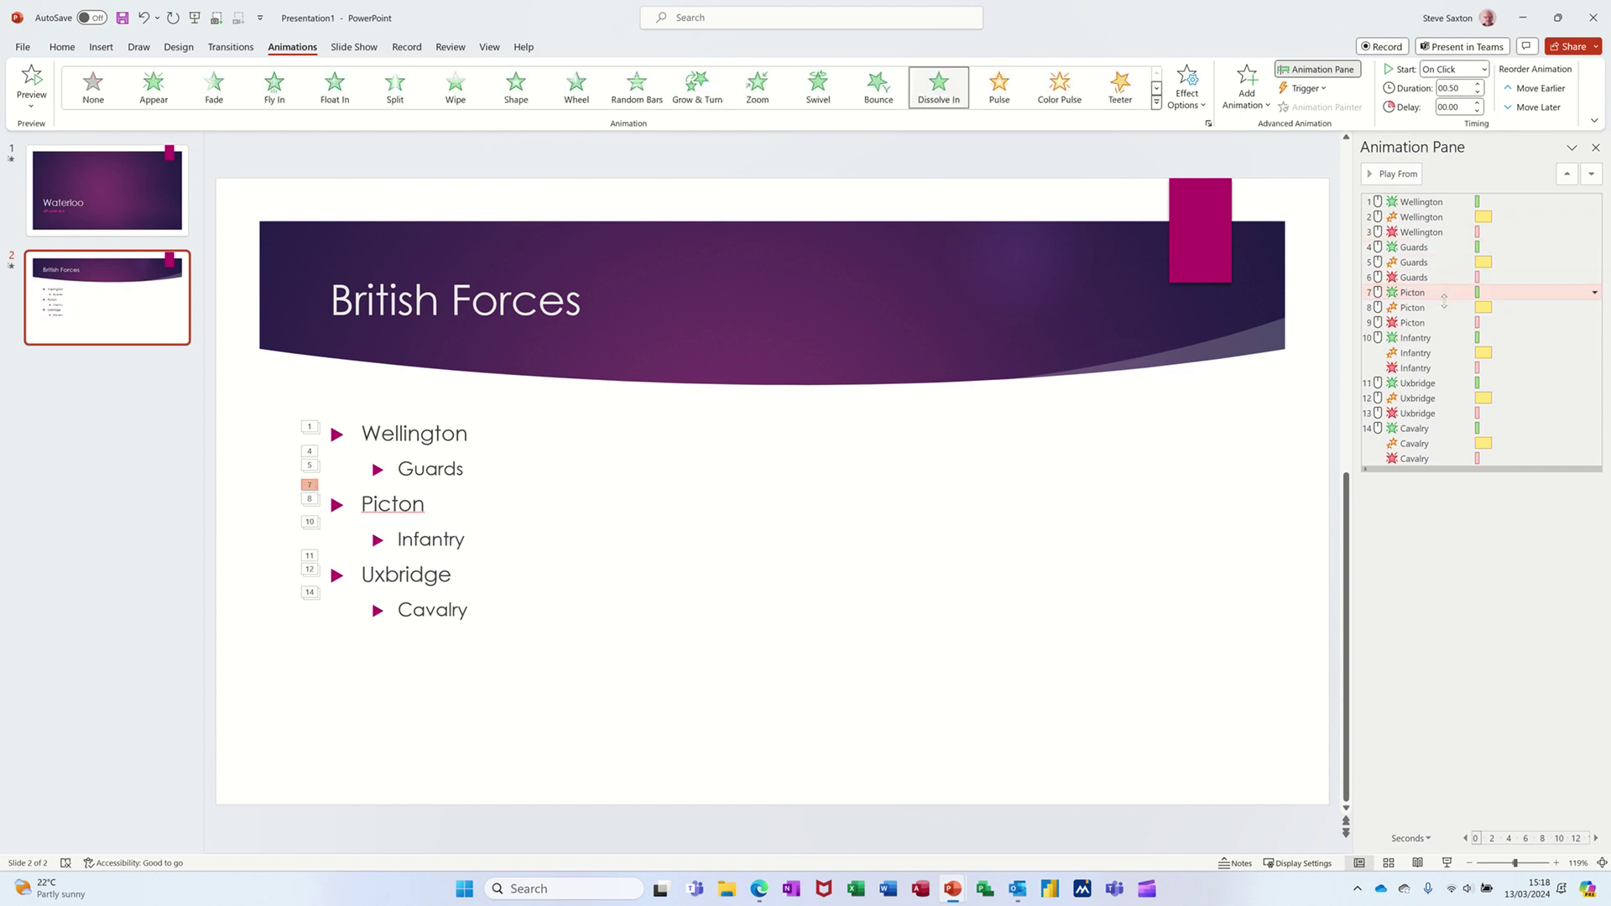
click(1443, 307)
click(1440, 322)
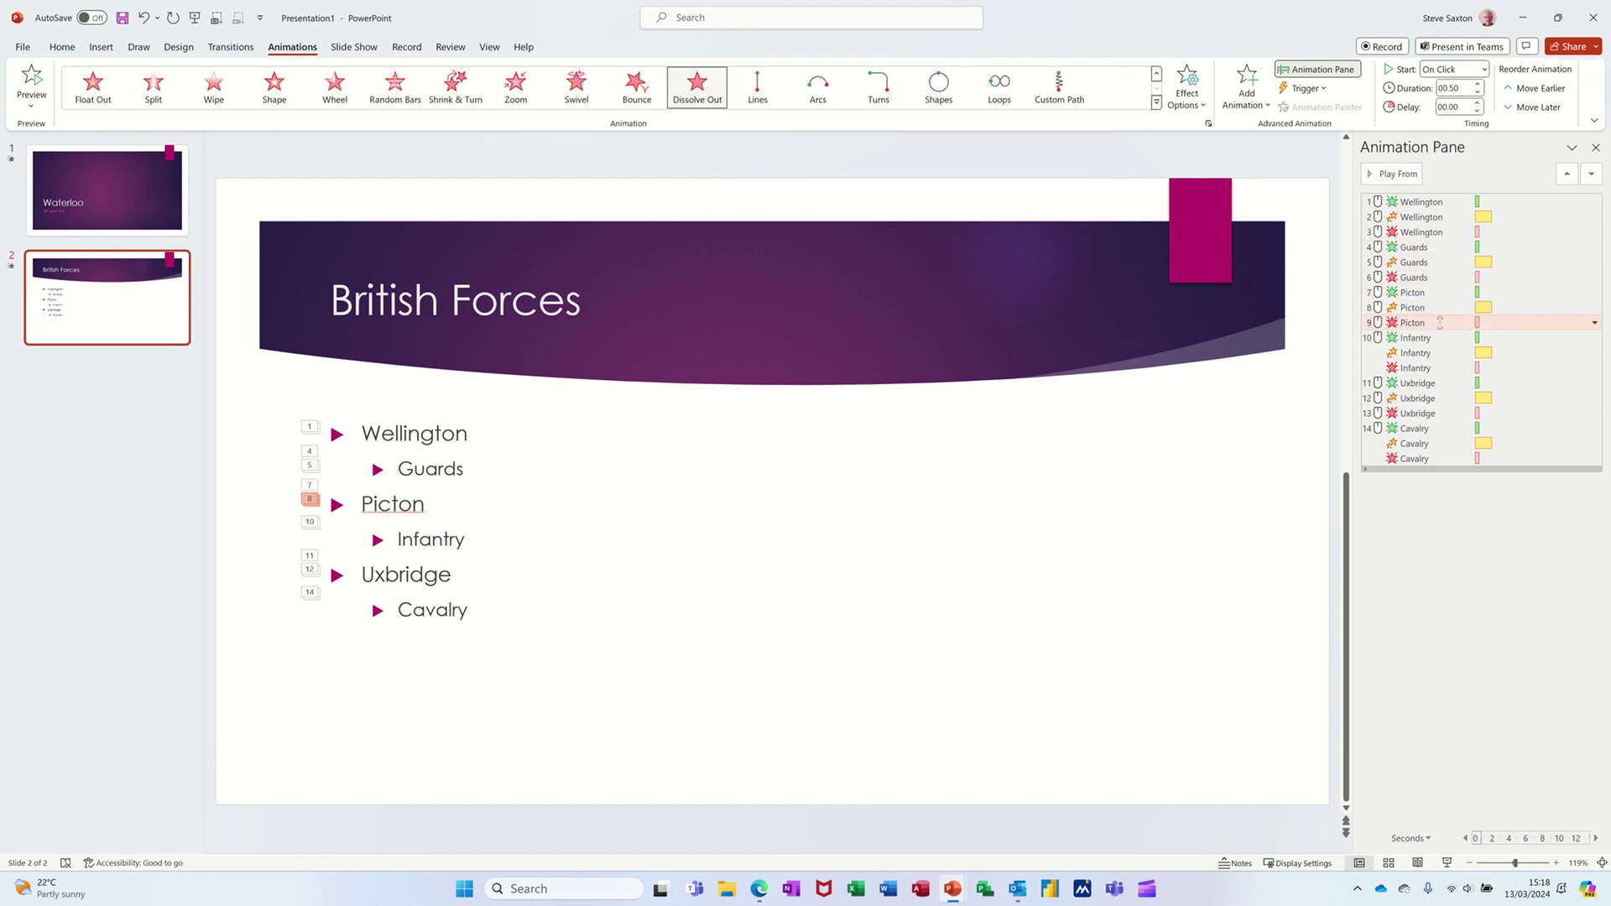
click(1440, 337)
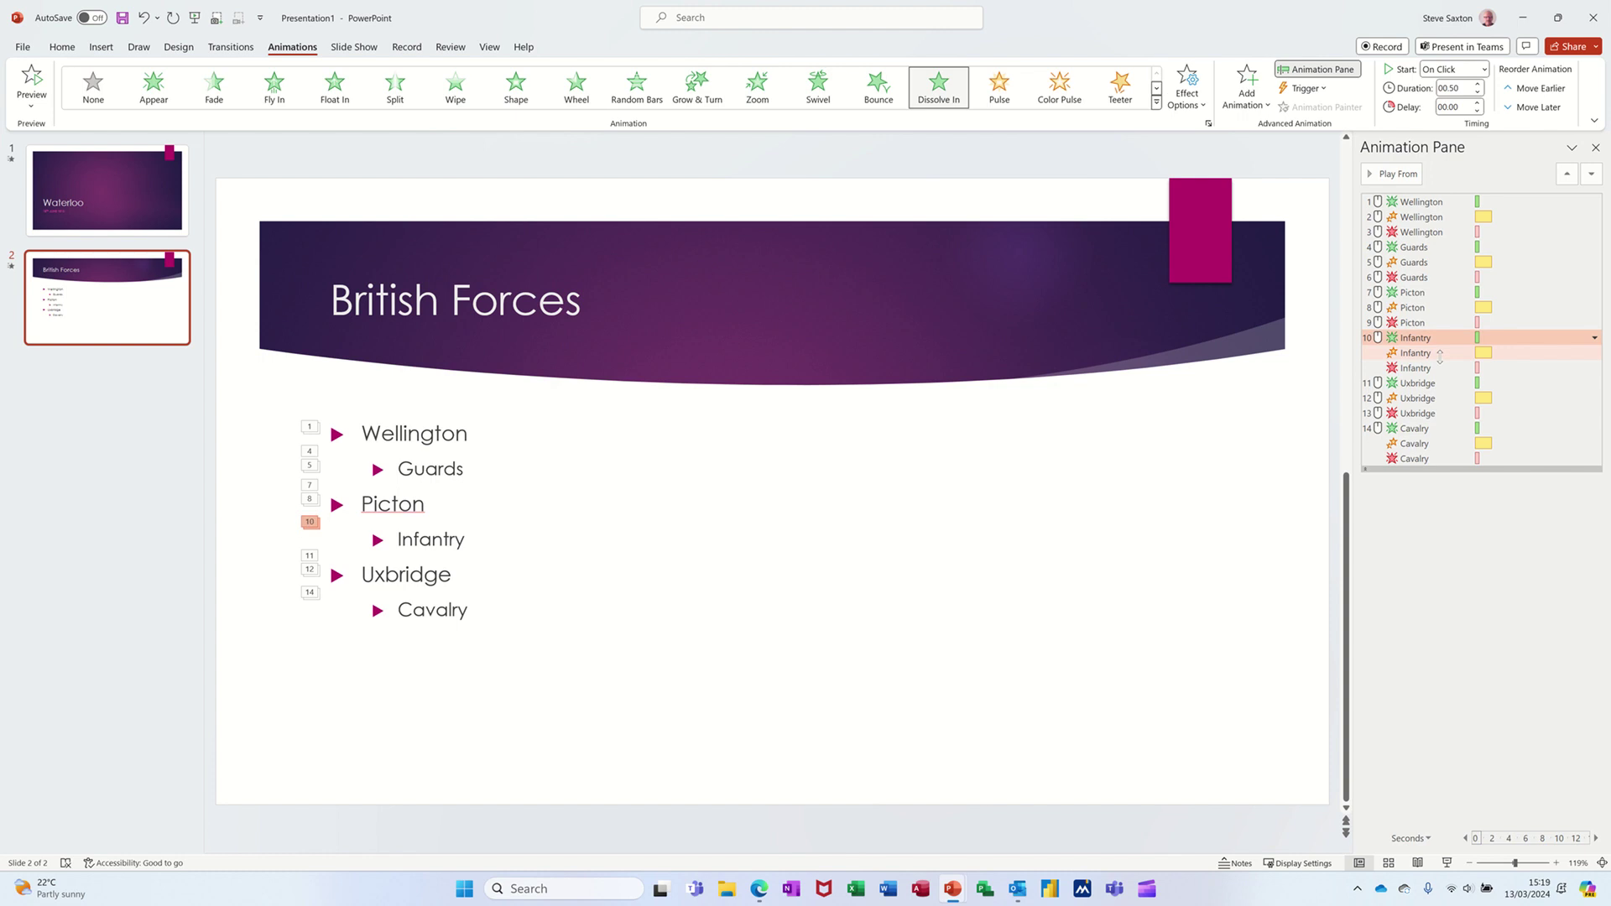
click(1440, 352)
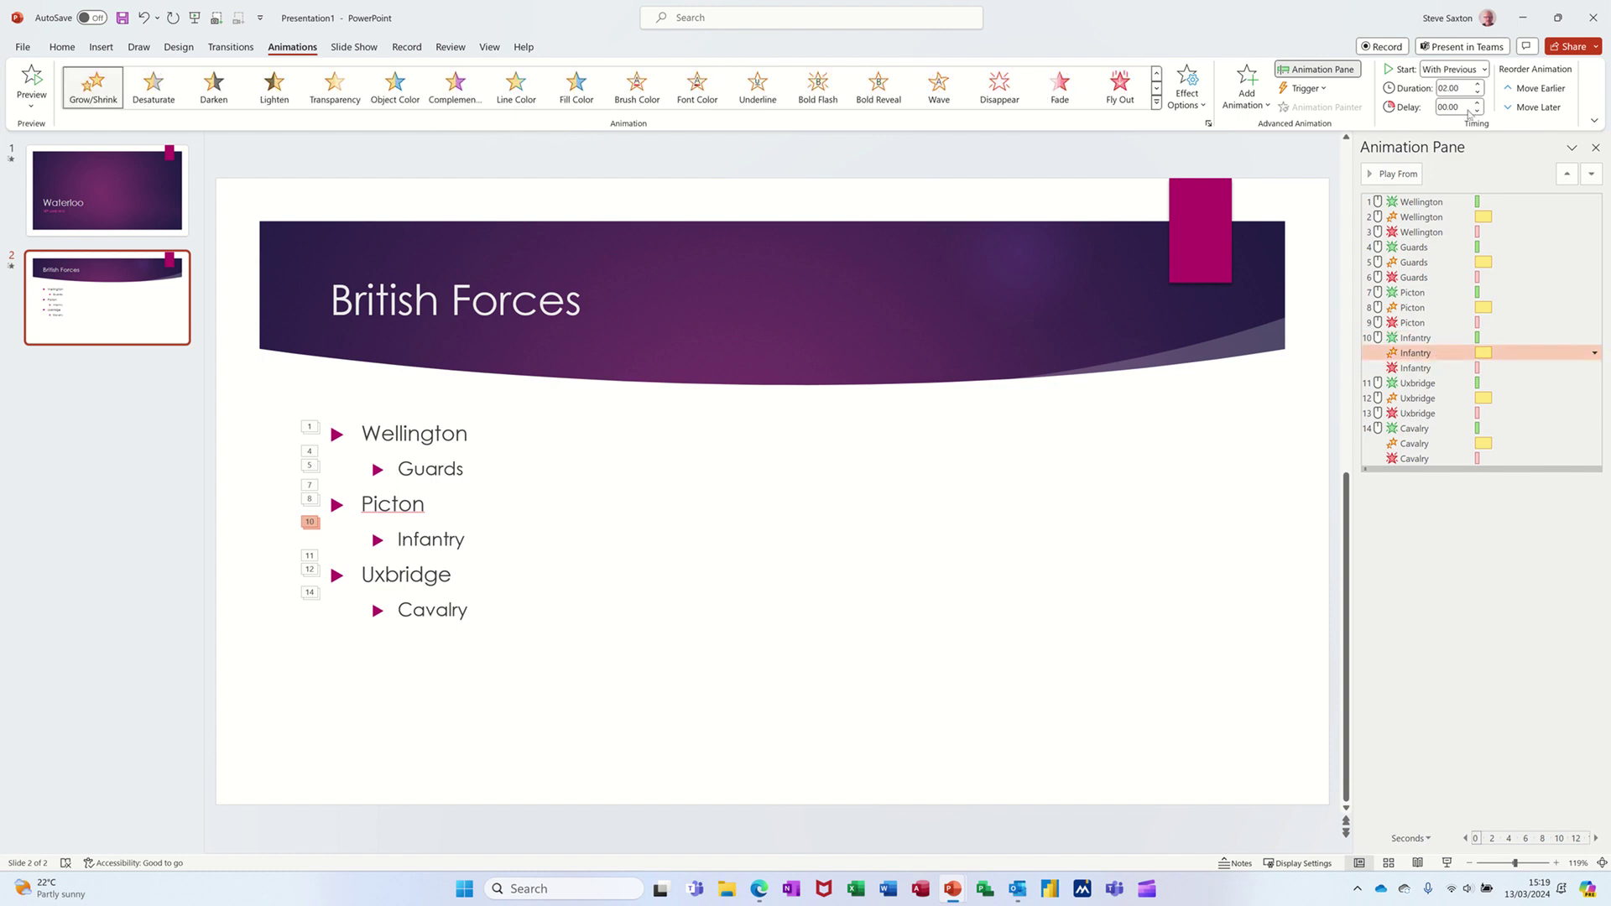
click(1482, 70)
click(1457, 87)
click(1443, 367)
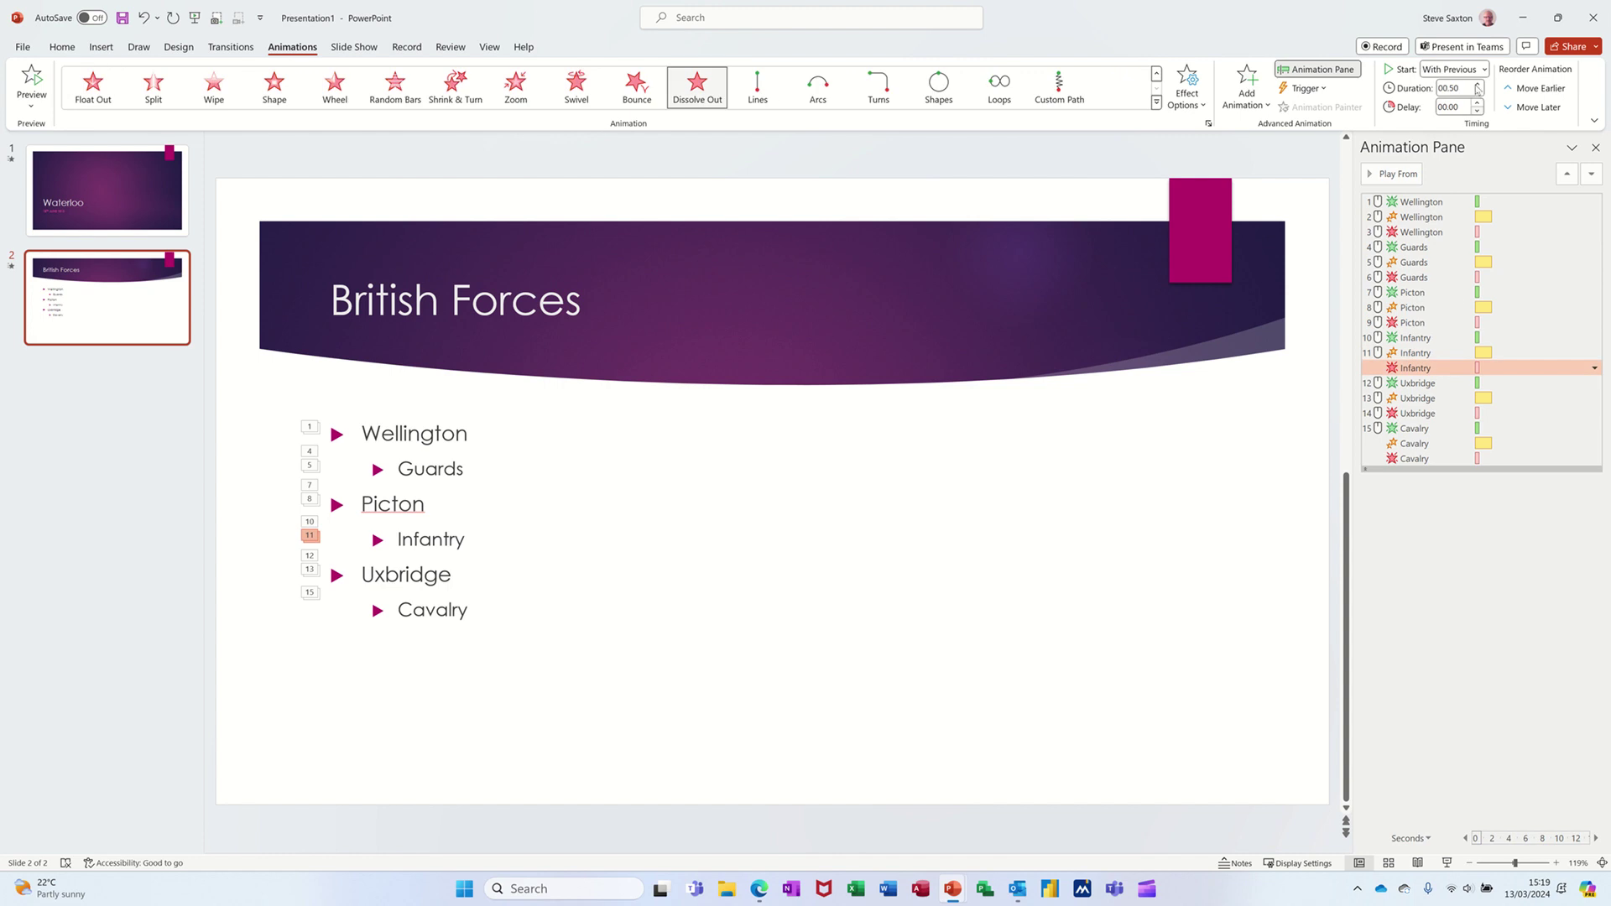
click(1482, 70)
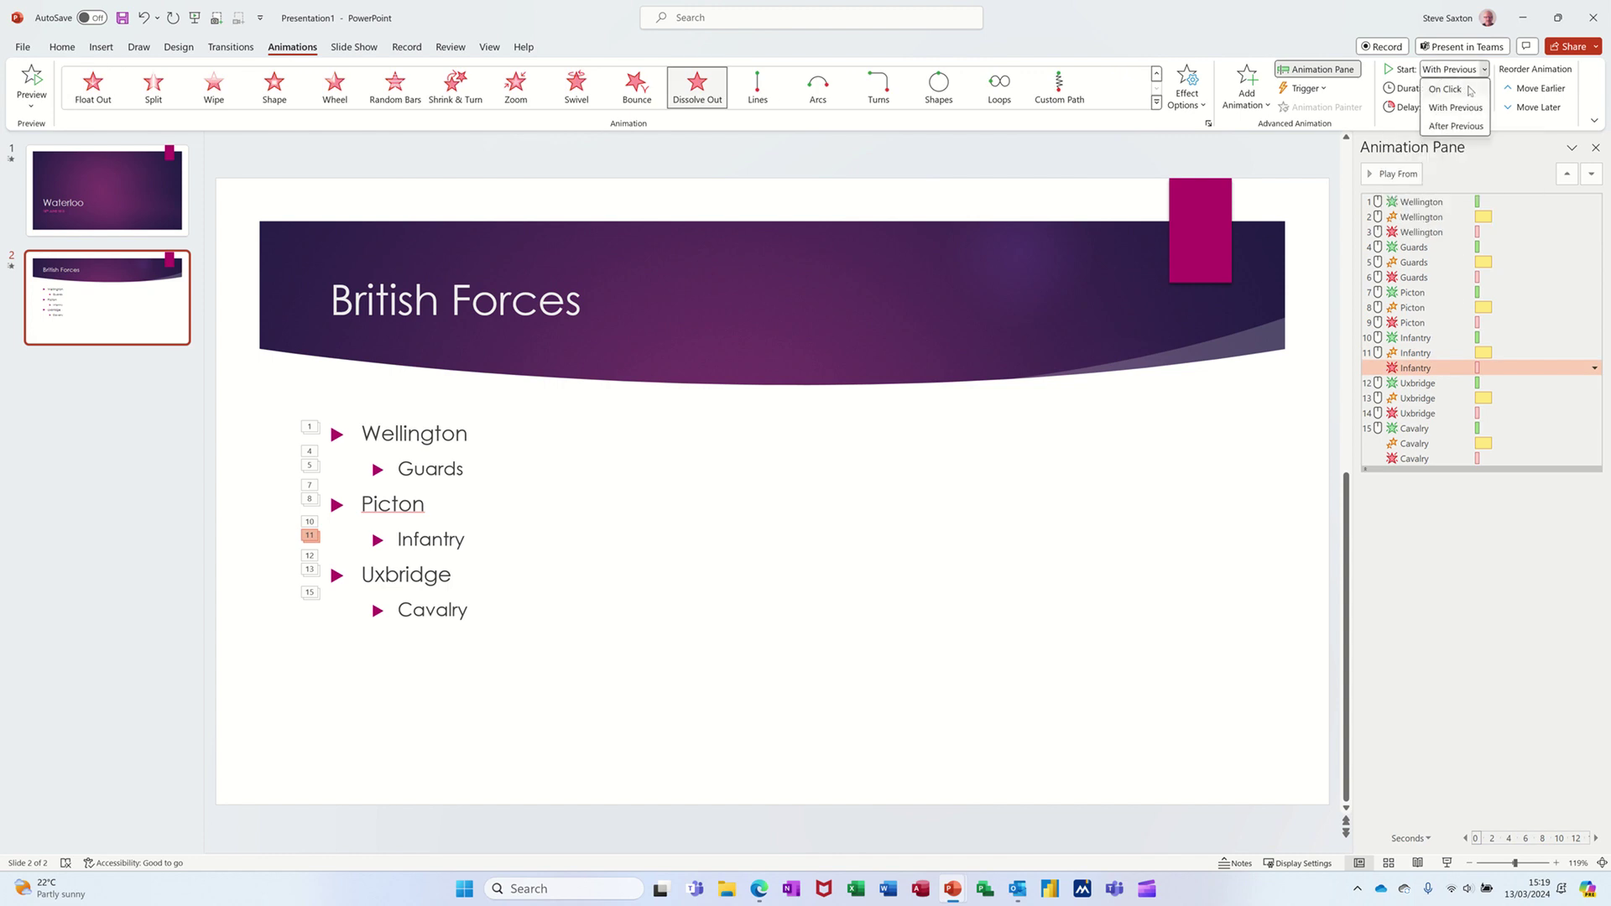
click(1457, 87)
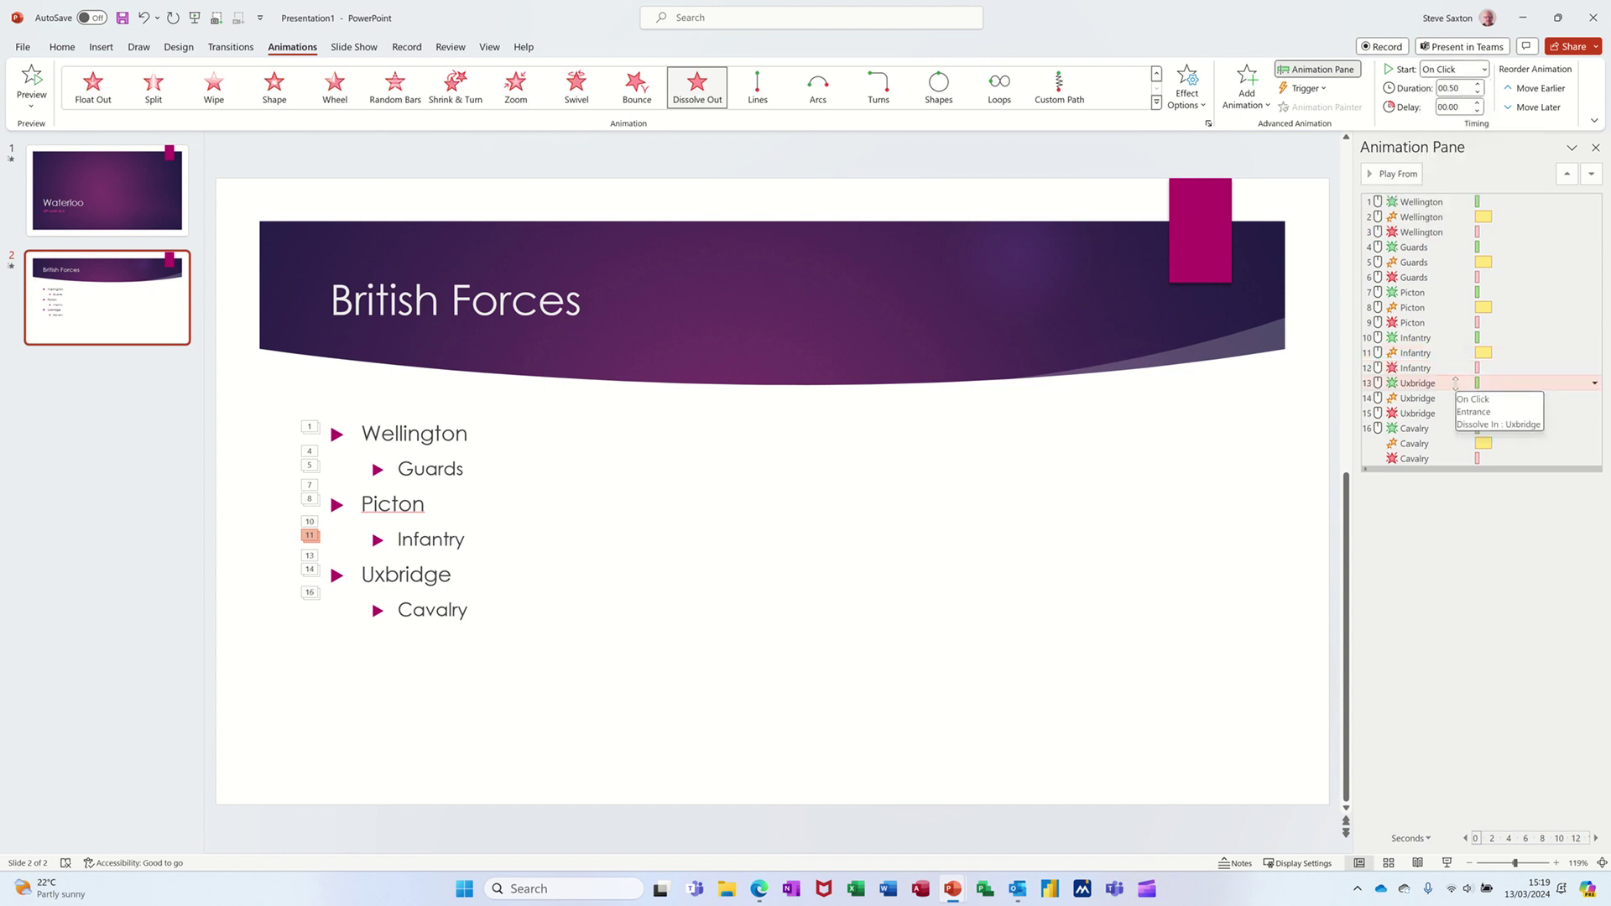
Check Uxbridge's animations and set the Cavalry grow/shrink and dissolve-out to start On Click
click(1455, 384)
click(1453, 398)
click(1453, 413)
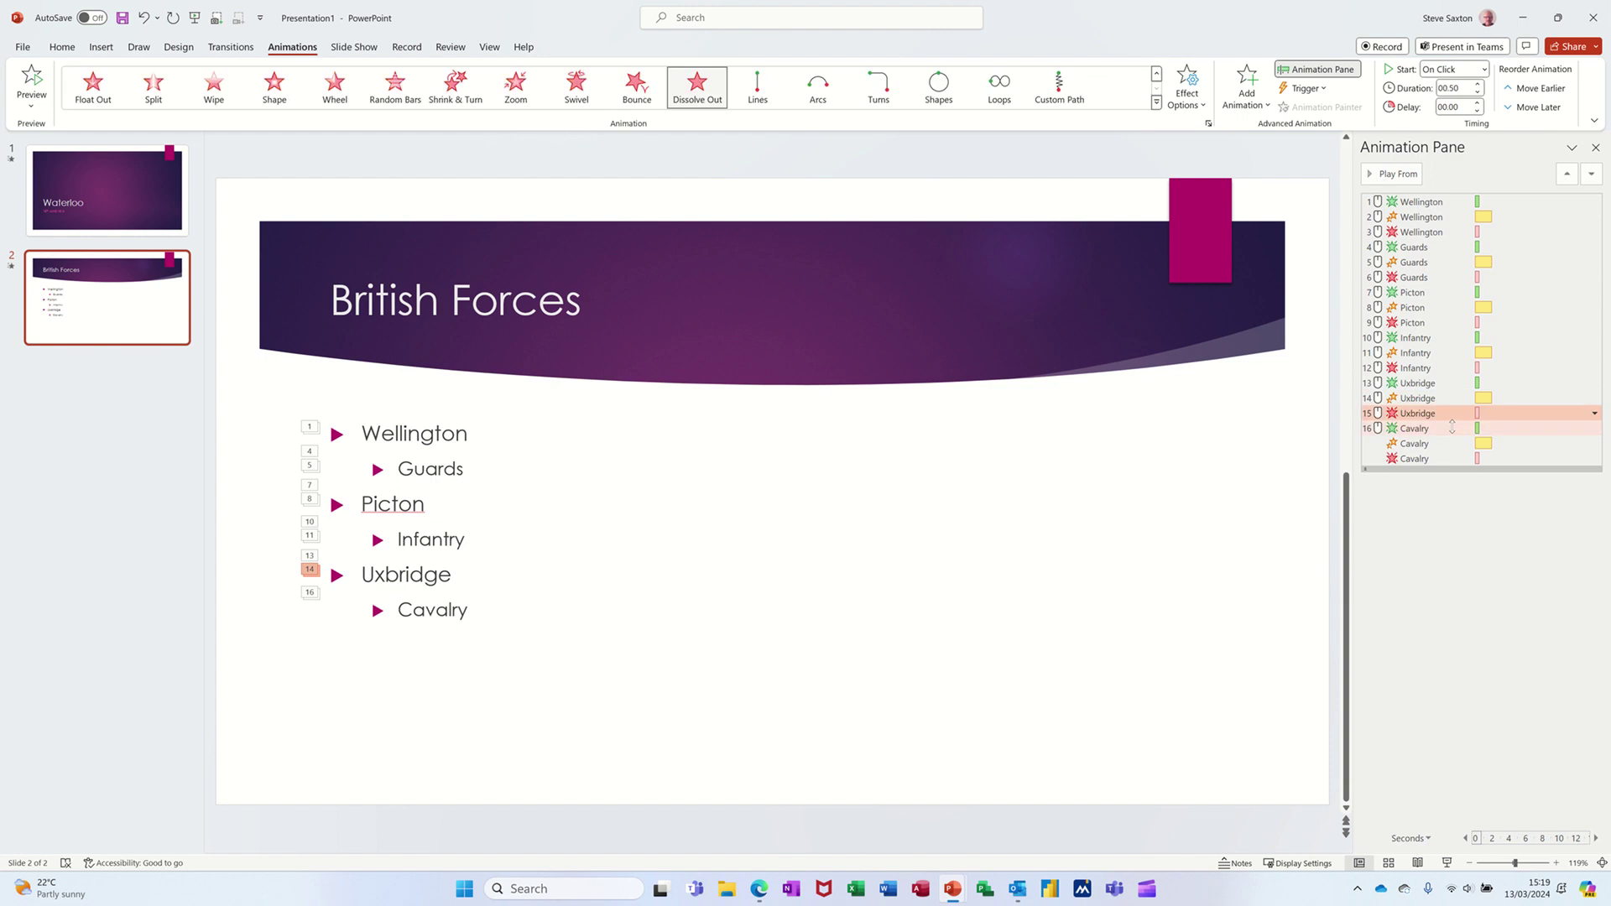
click(1453, 428)
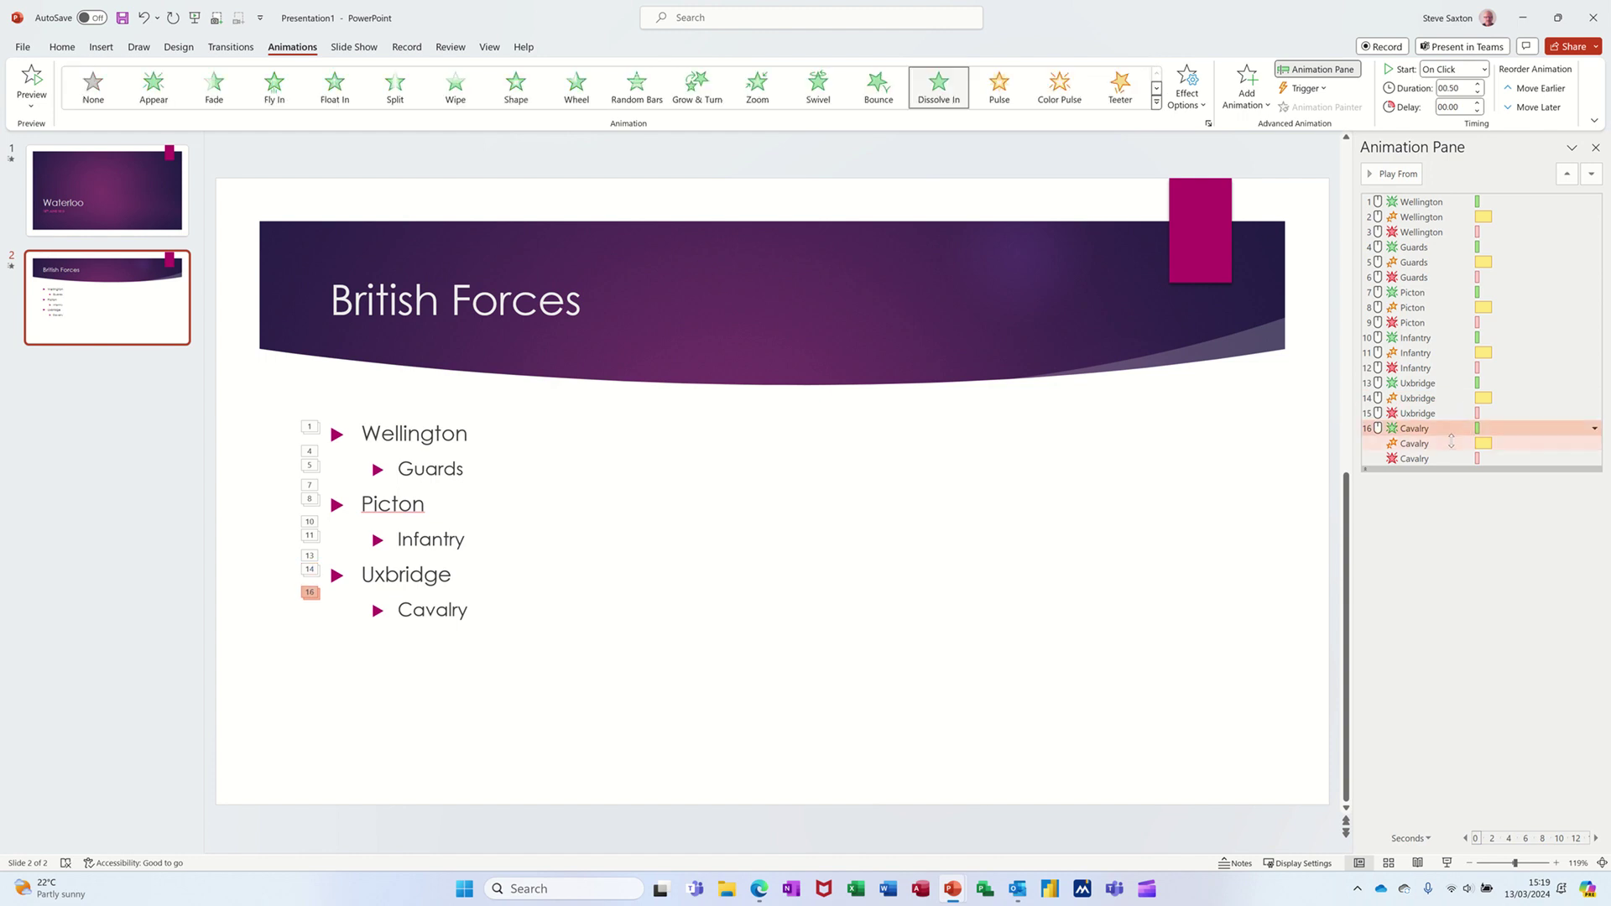
click(1448, 443)
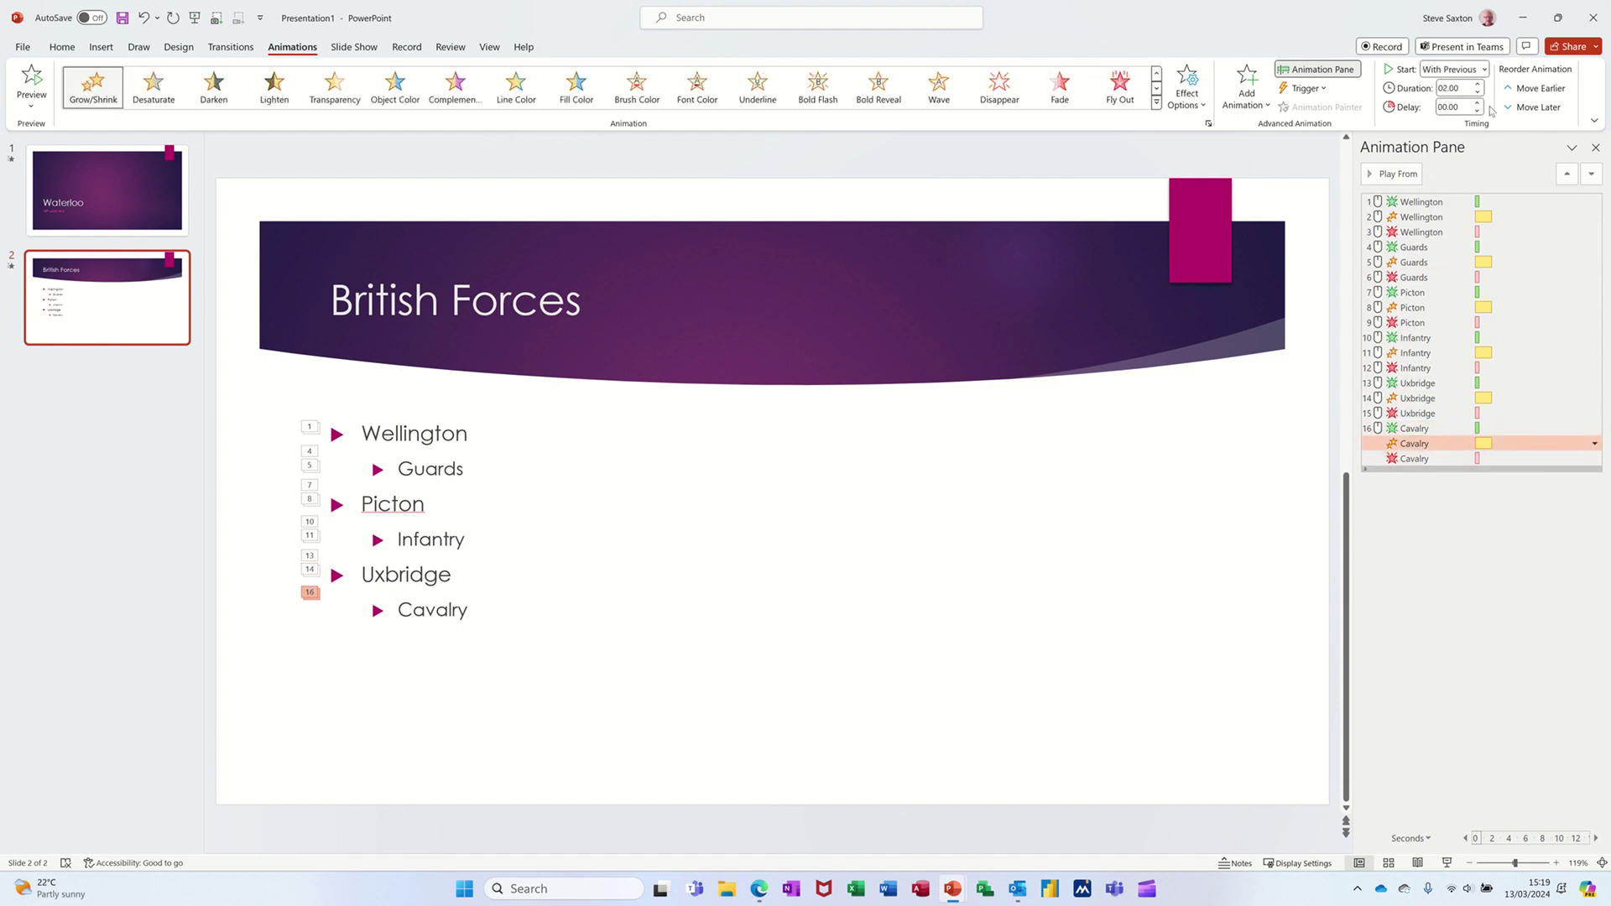
click(1483, 70)
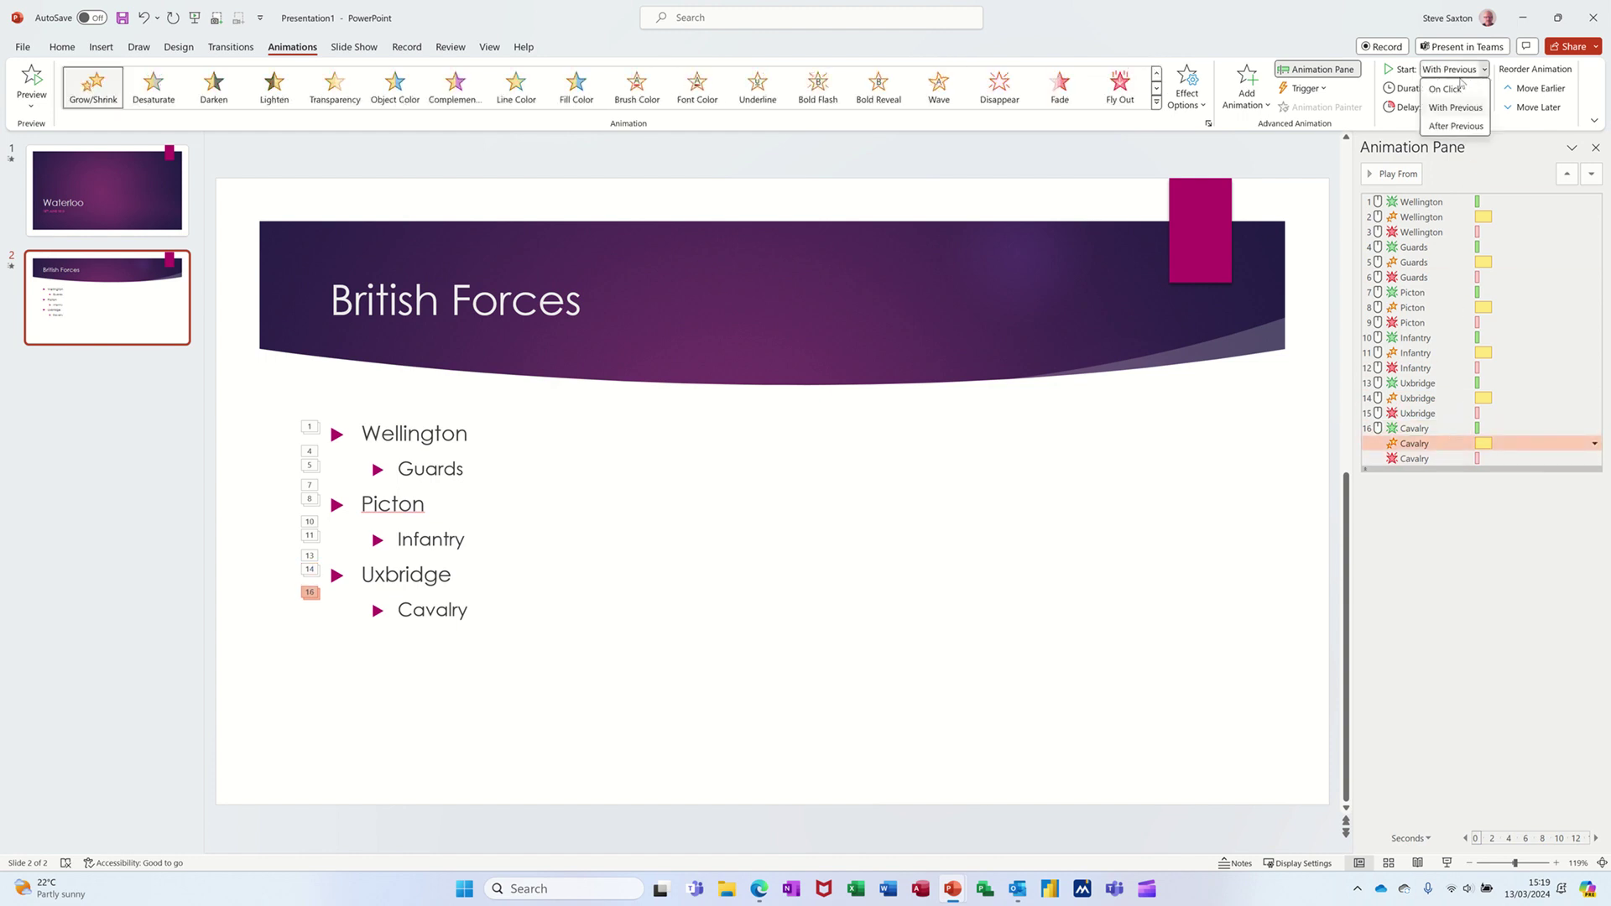
click(1456, 88)
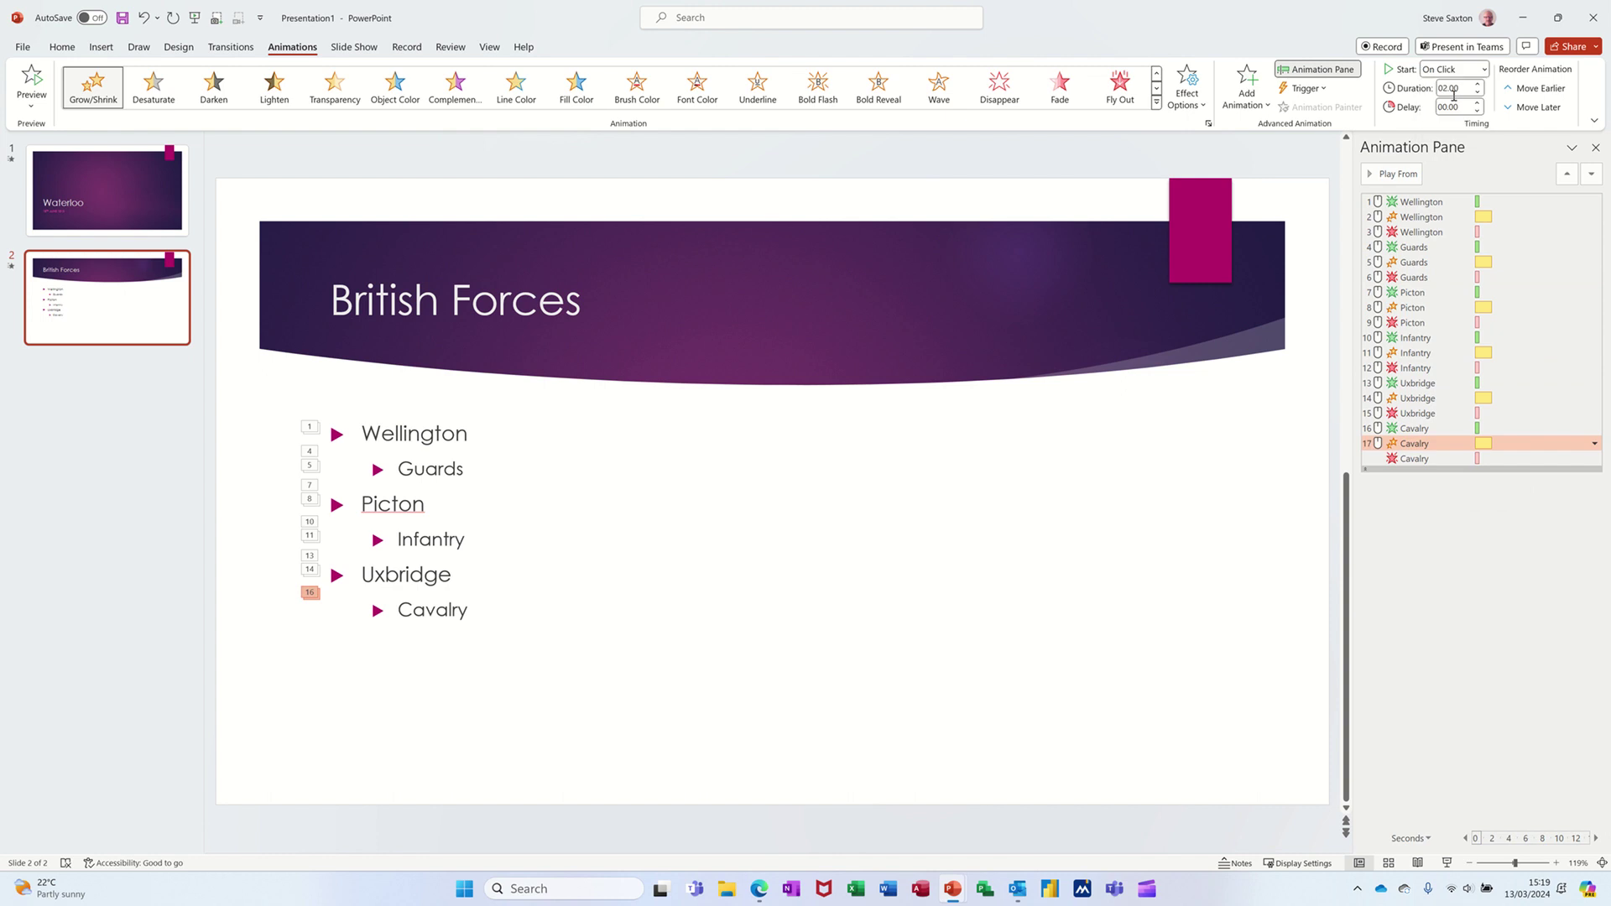
click(1442, 459)
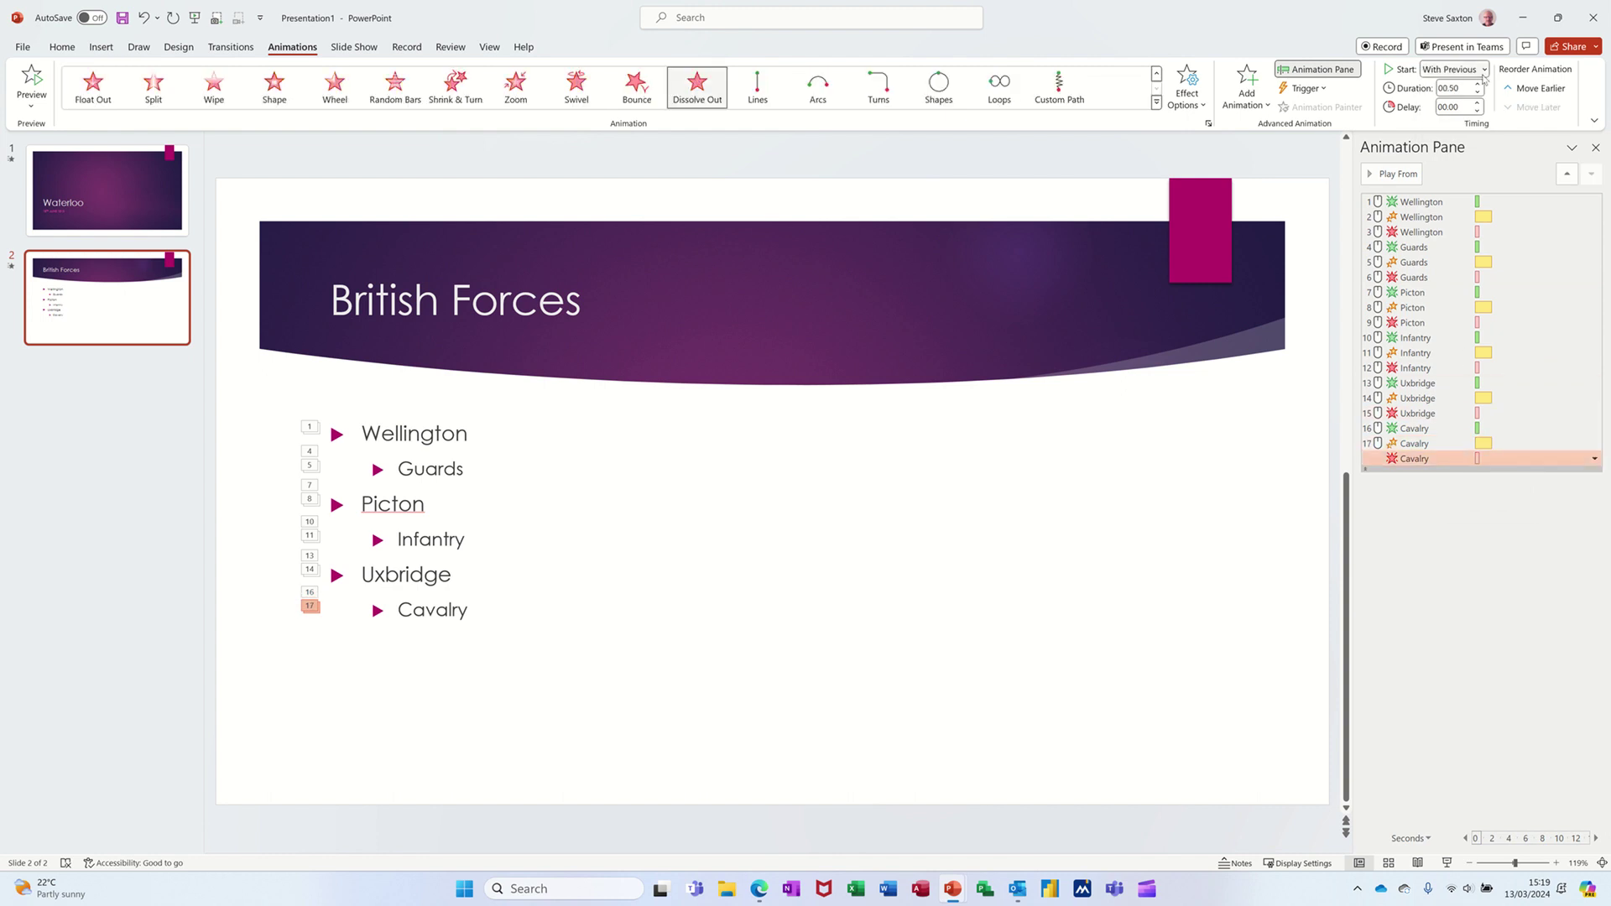
click(1483, 70)
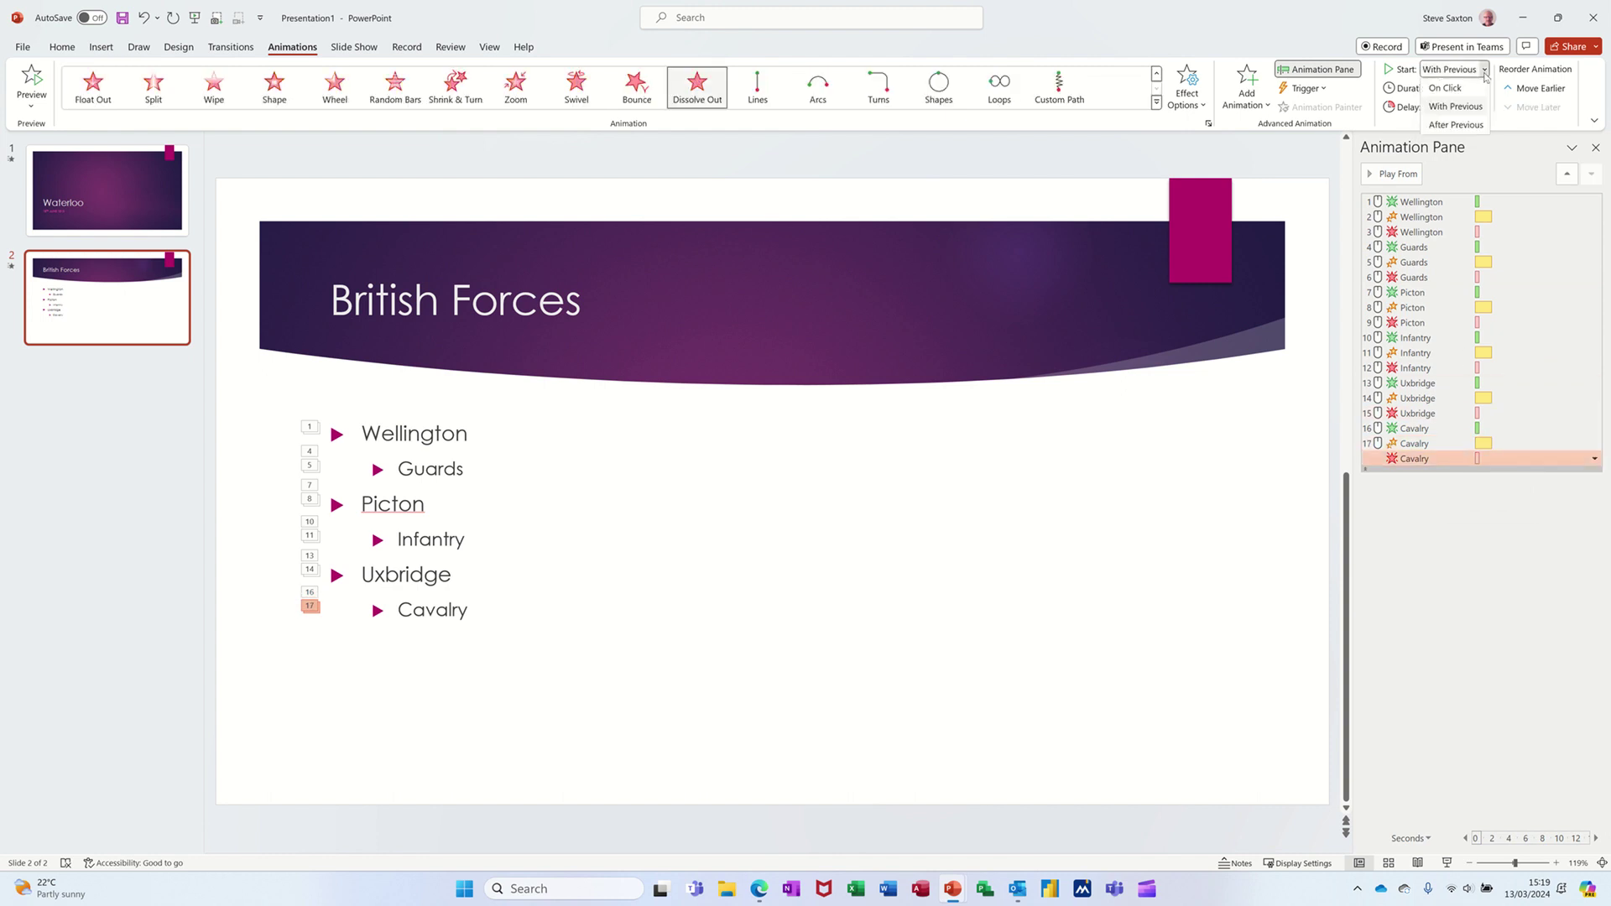
click(1456, 88)
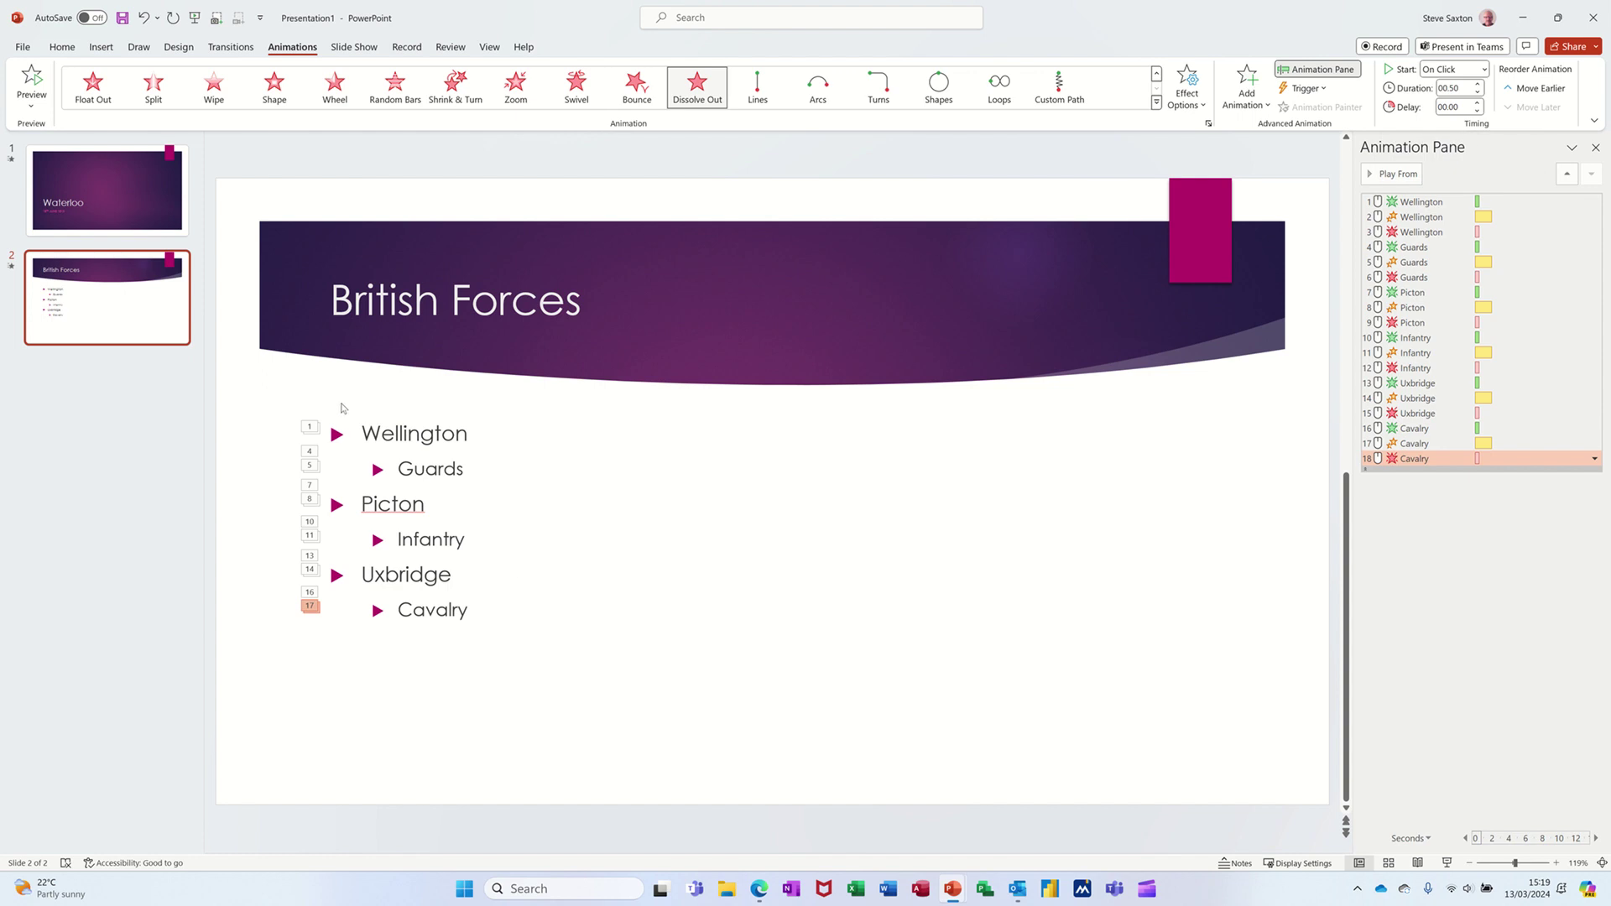
click(361, 429)
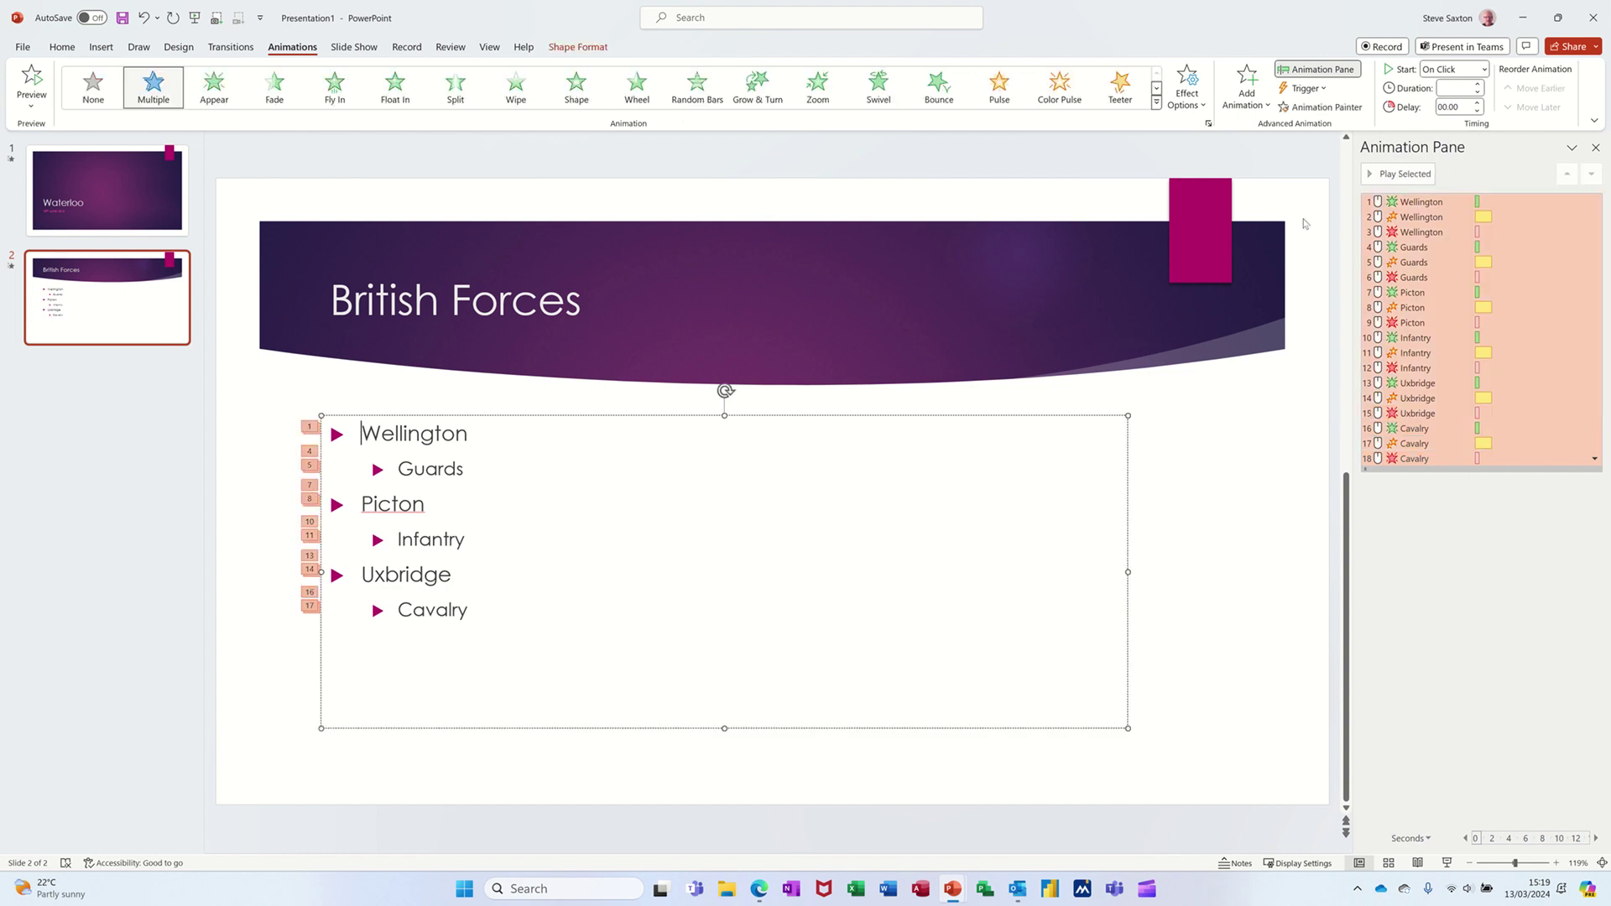
click(1386, 174)
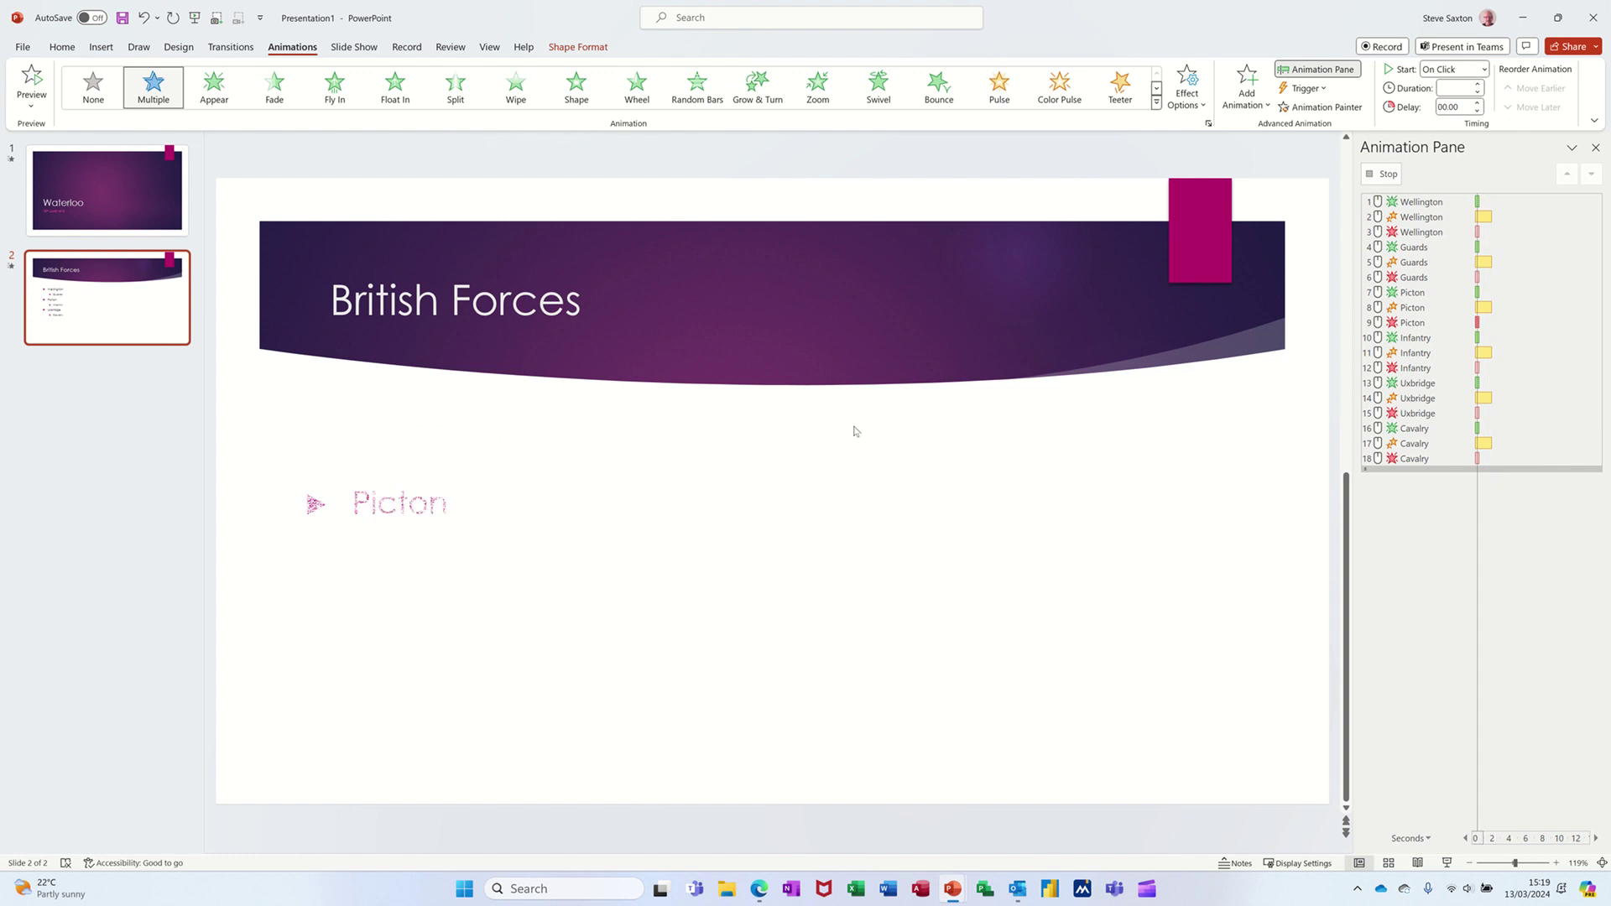
click(955, 457)
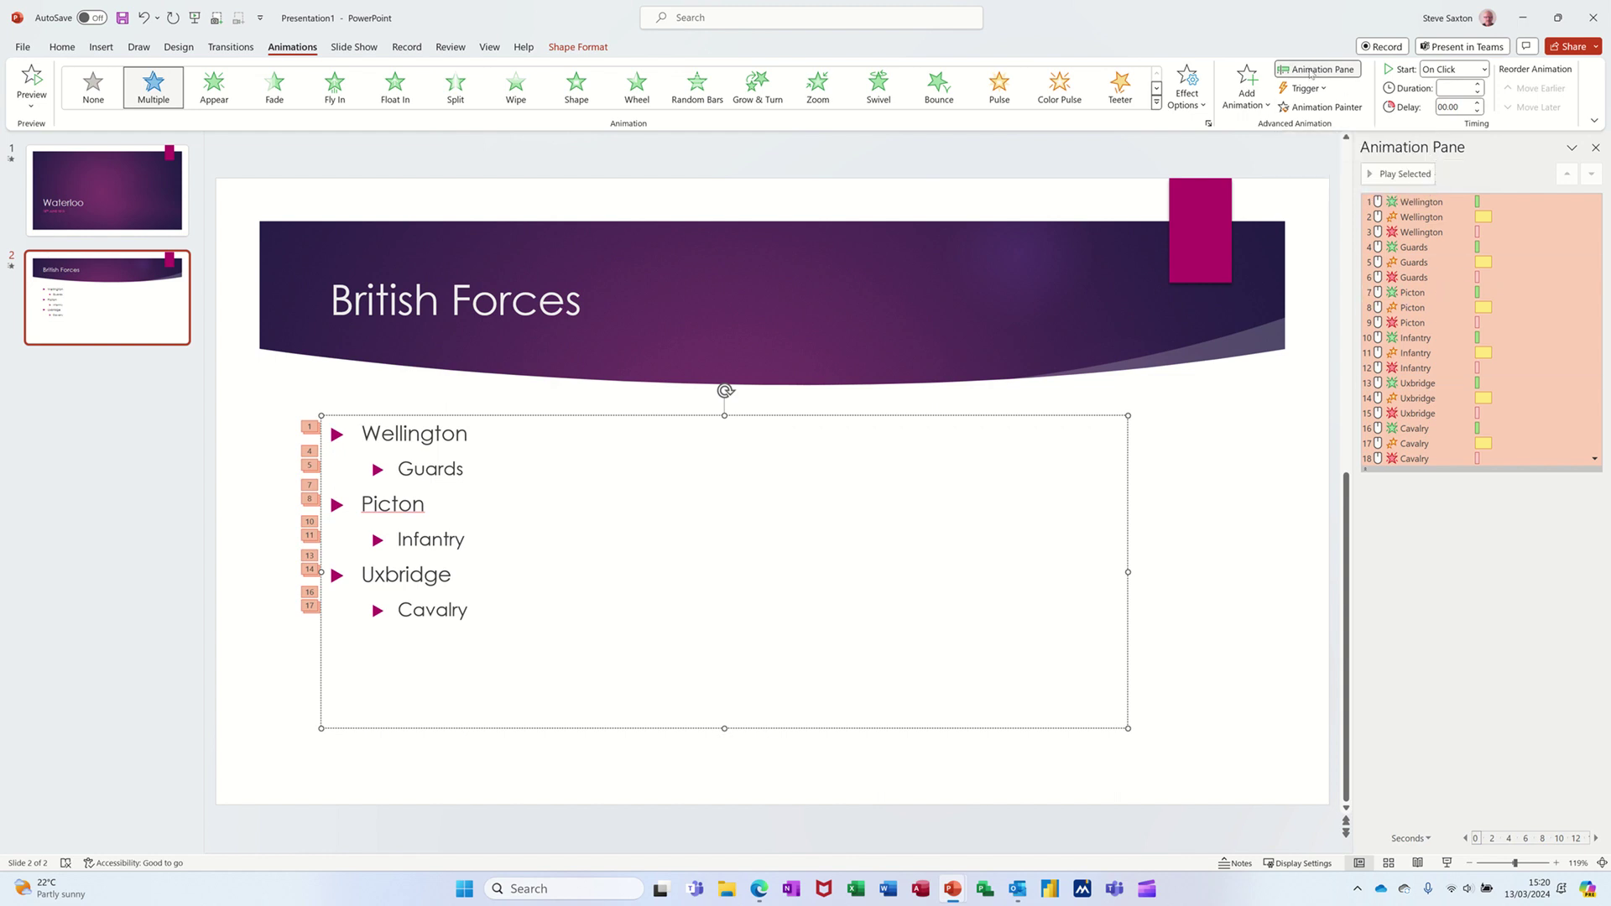
click(1247, 92)
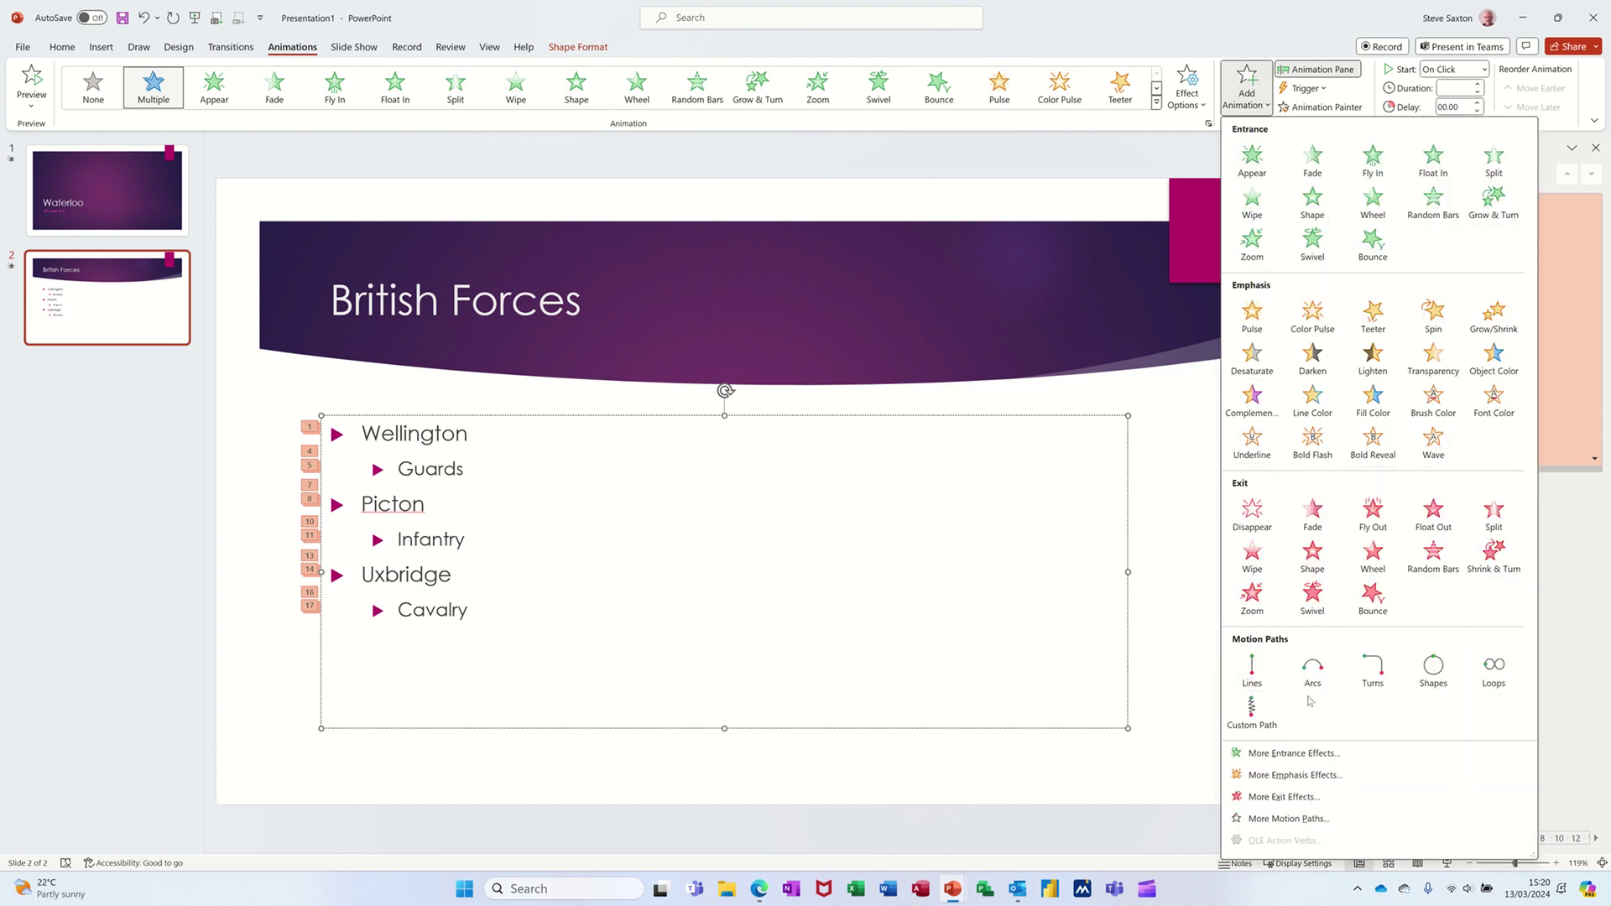
click(1175, 577)
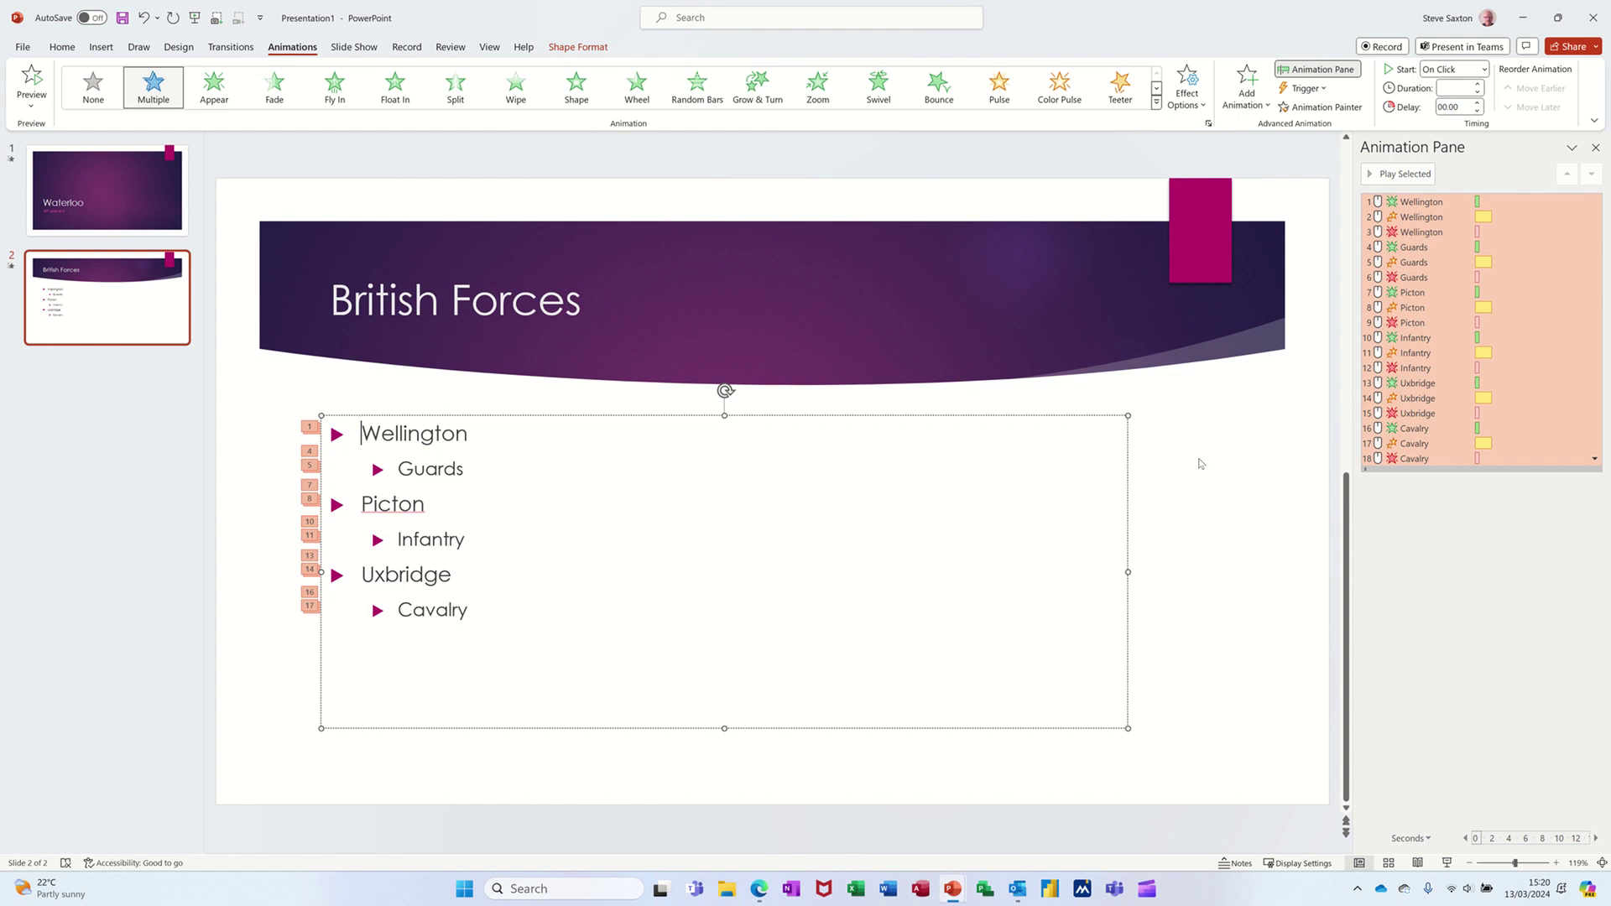